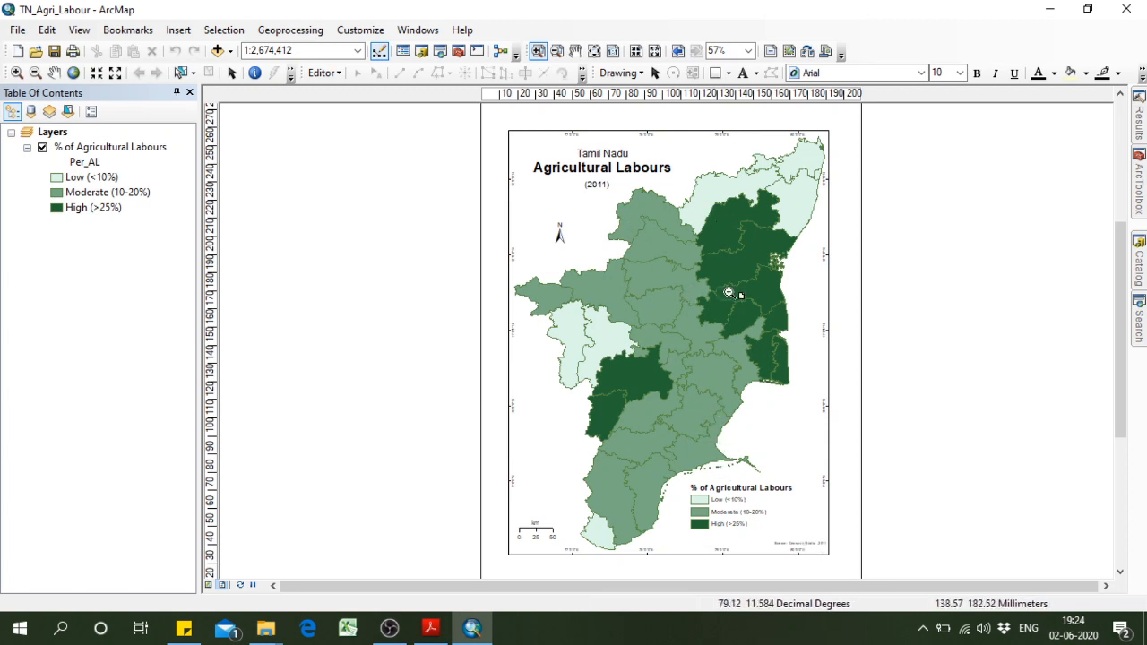
Review the map export settings and the available output file types, then leave without exporting.
left_click(17, 30)
left_click(129, 292)
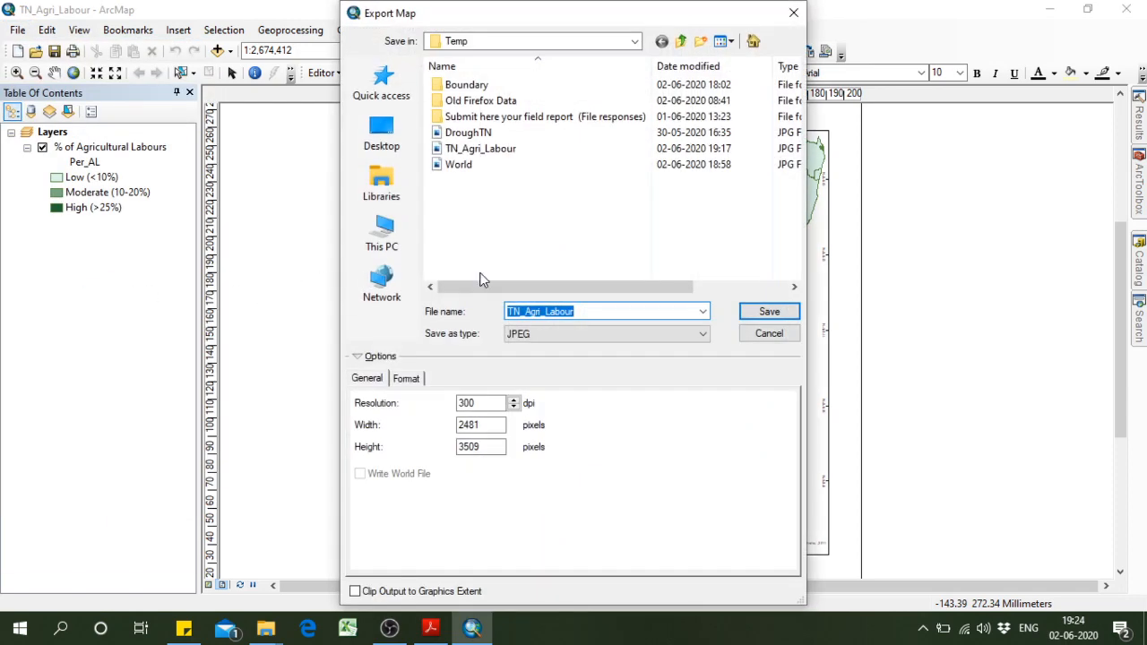
left_click(551, 335)
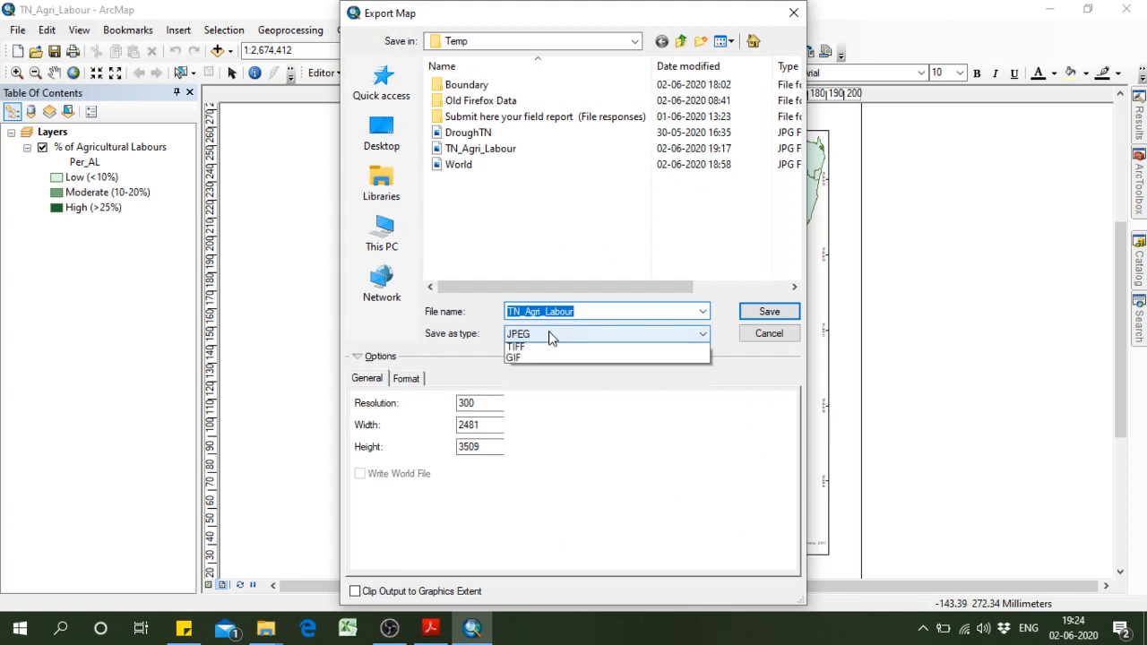
left_click(727, 384)
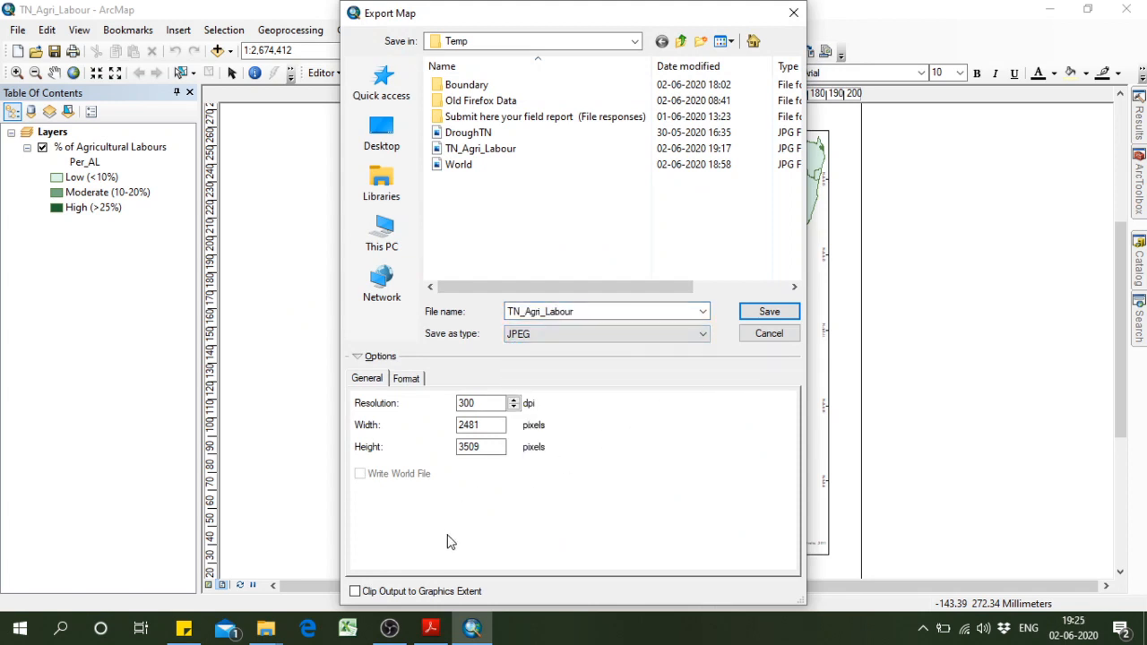
left_click(768, 335)
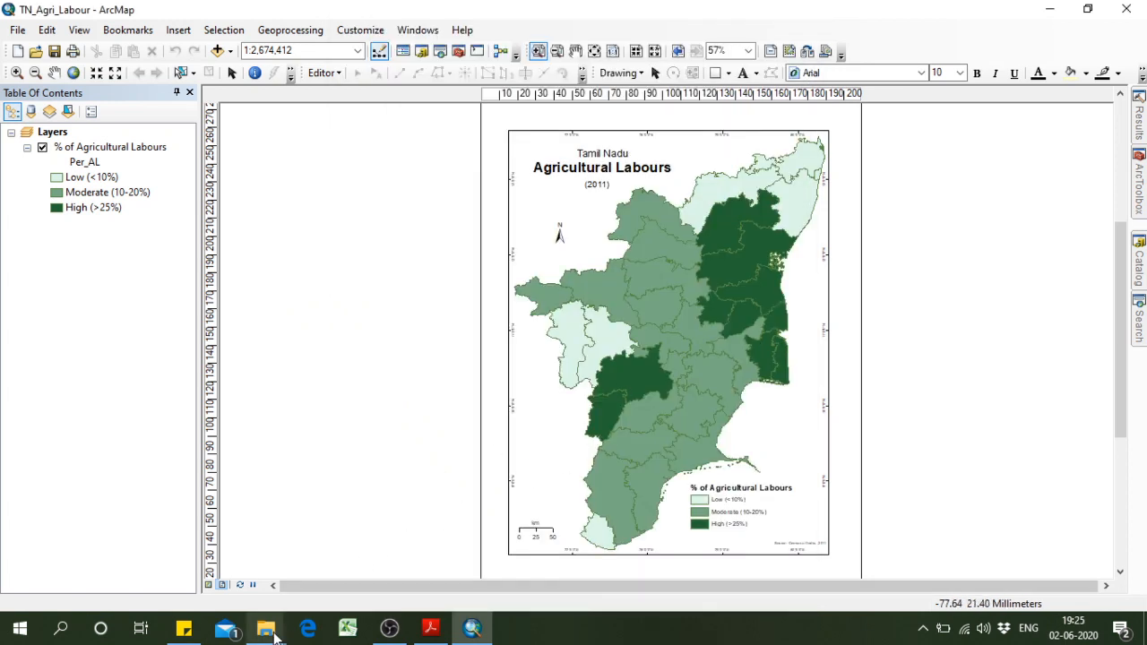
Switch to File Explorer, open the exported TN_Agri_Labour JPG at higher magnification, examine the map, and return to ArcMap.
mouse_move(265, 629)
left_click(374, 559)
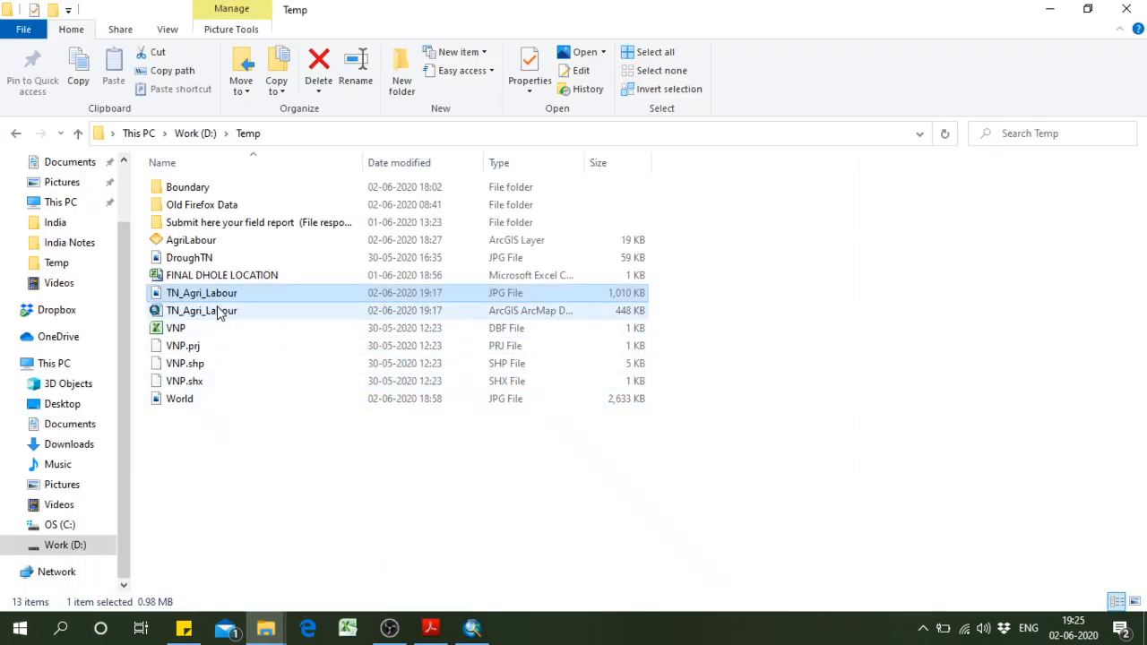
double_click(530, 293)
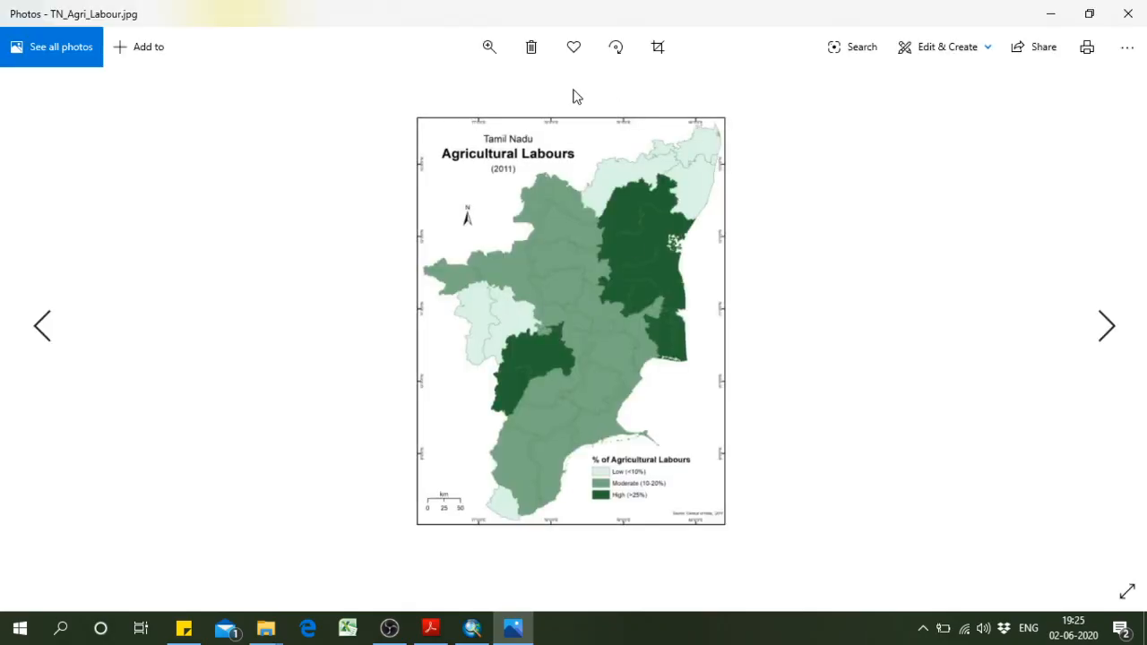
left_click(493, 49)
mouse_move(412, 90)
left_mouse_down()
mouse_move(460, 91)
mouse_move(418, 94)
left_mouse_up()
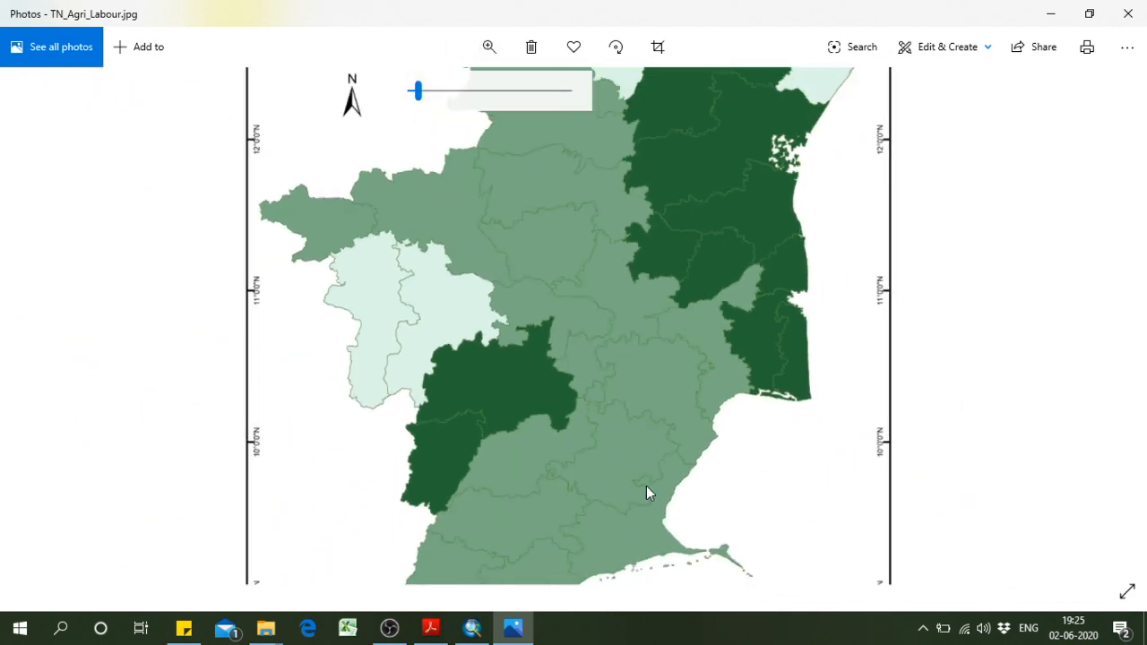
left_click_drag(639, 486, 595, 424)
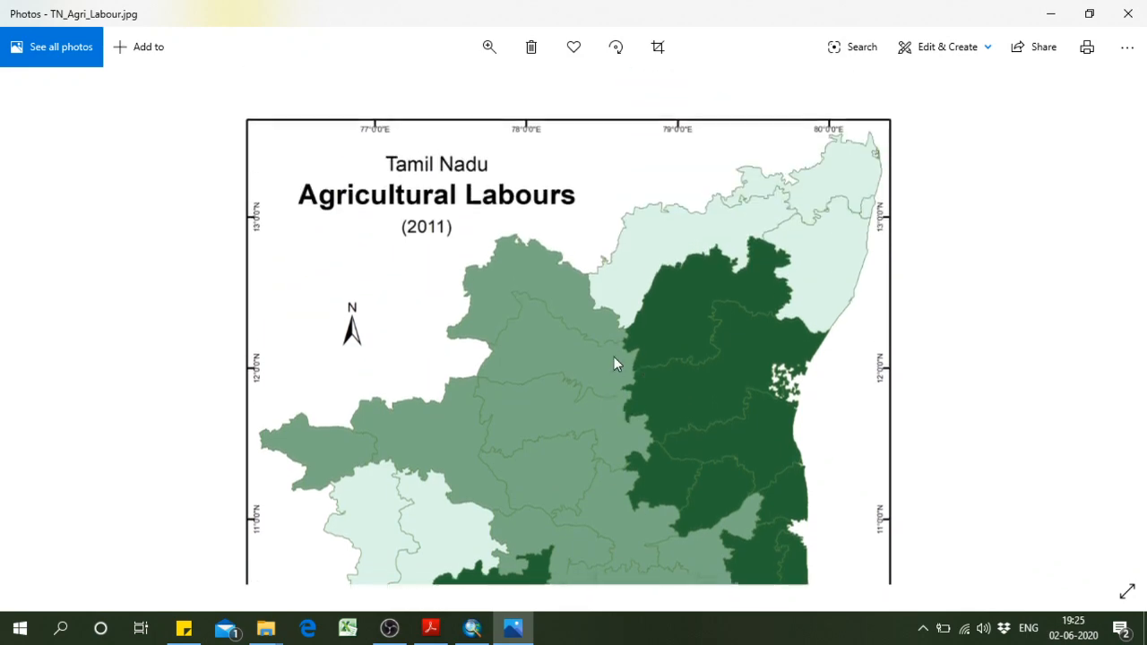
left_click(1050, 14)
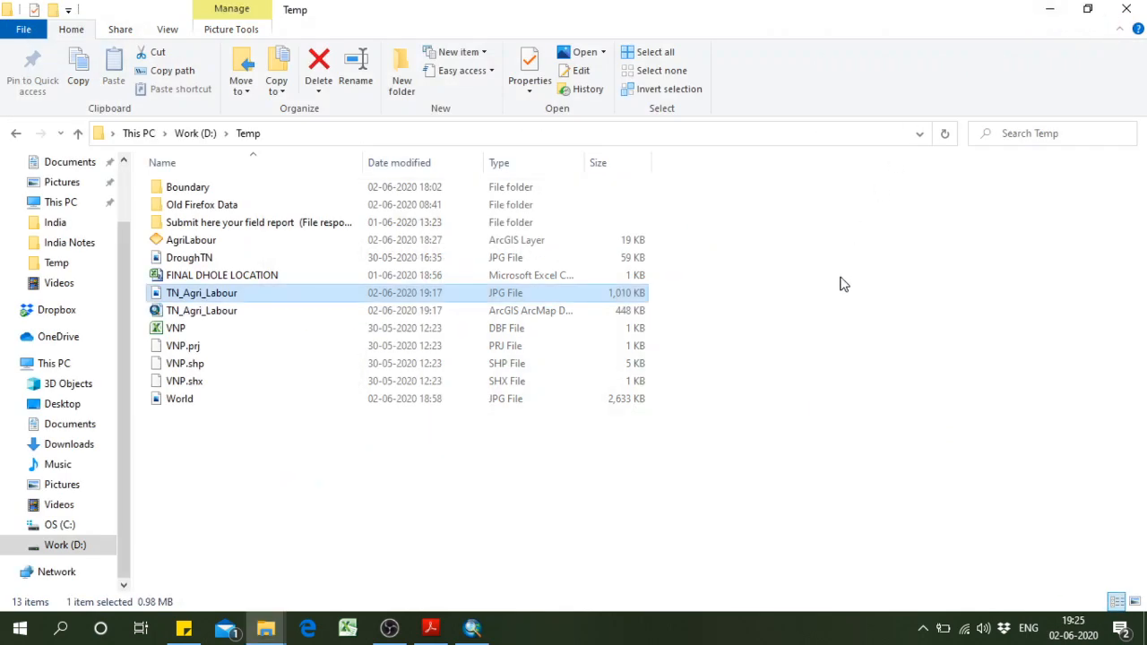
left_click(945, 213)
left_click(1048, 9)
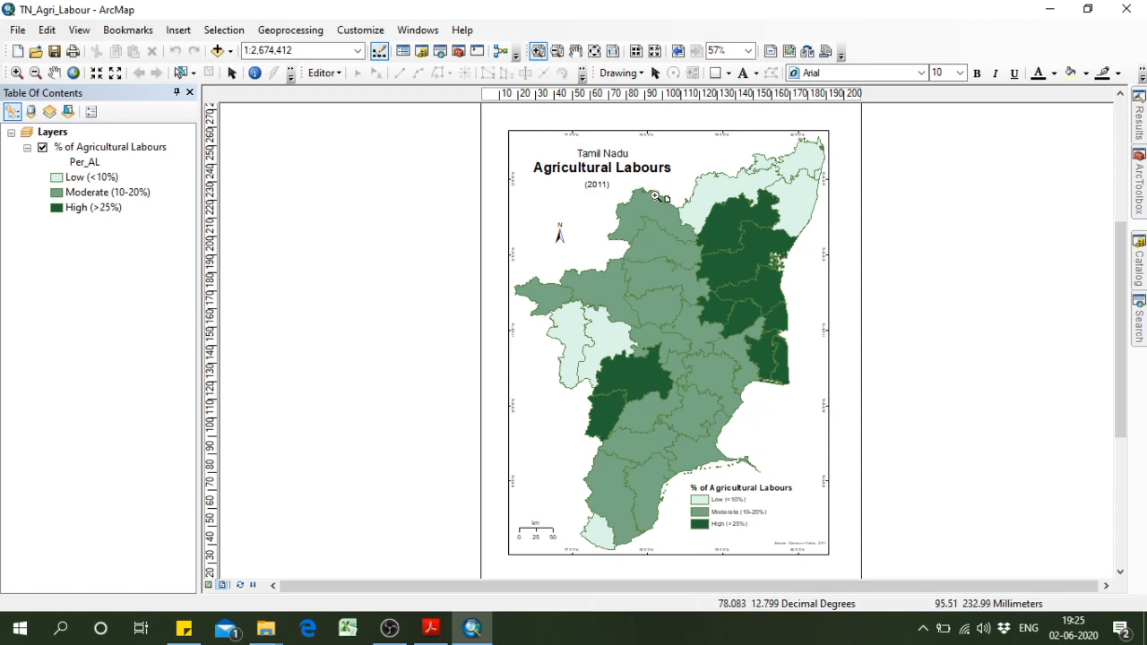
Examine the percentage fields in the attribute table of the % of Agricultural Labours layer, then close the table.
right_click(133, 149)
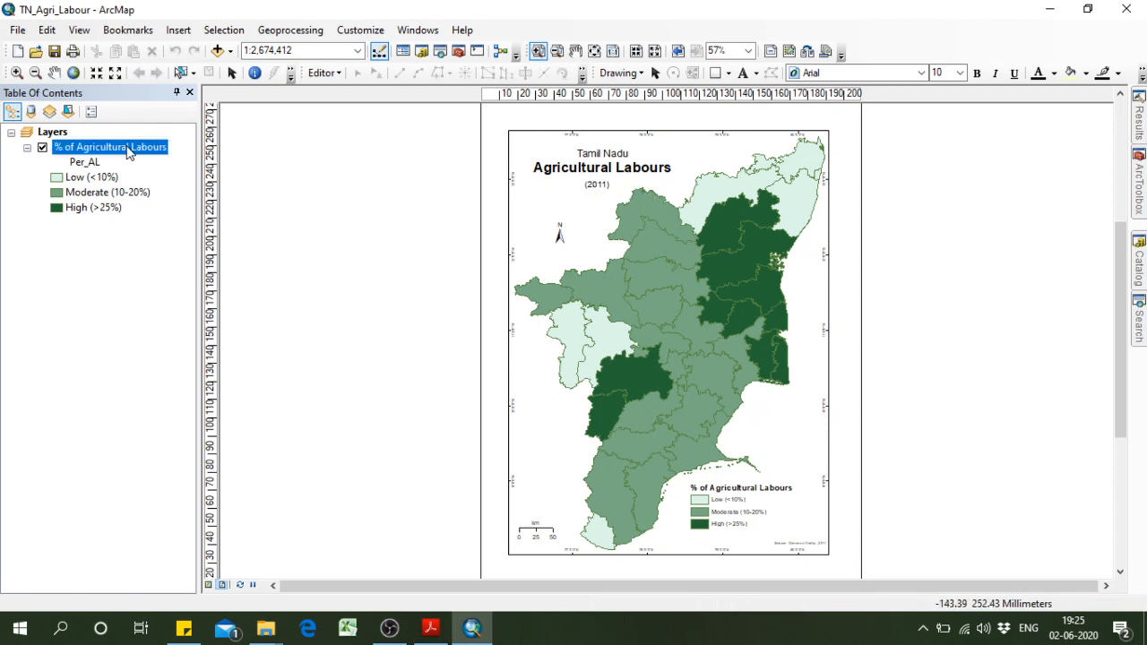
left_click(195, 193)
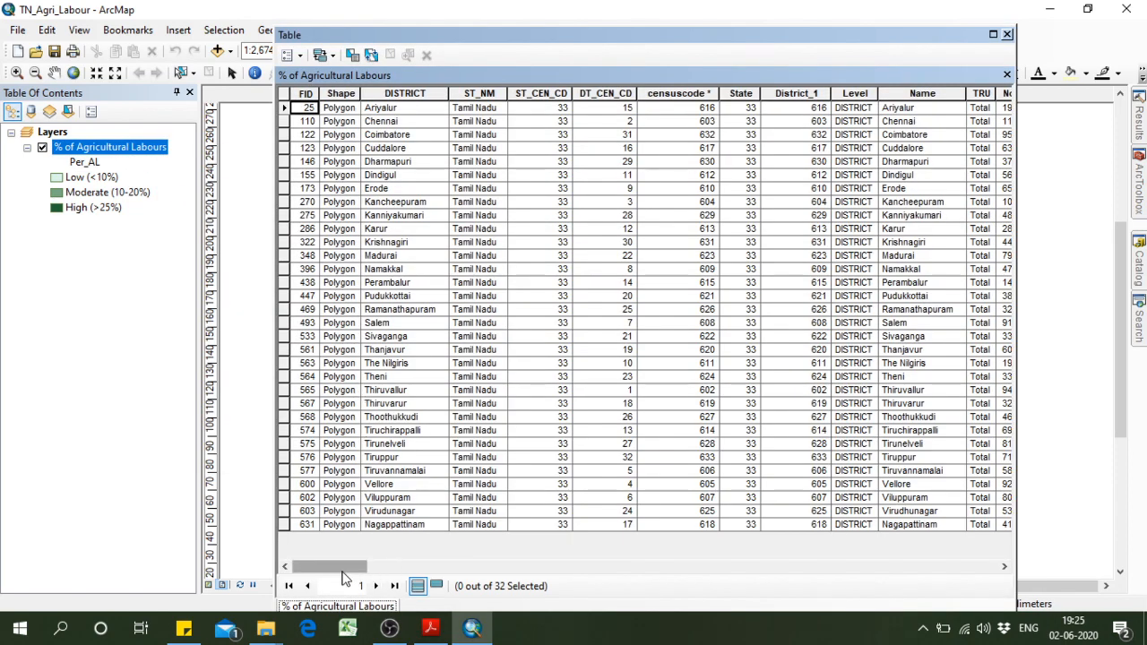
left_click_drag(346, 568, 968, 574)
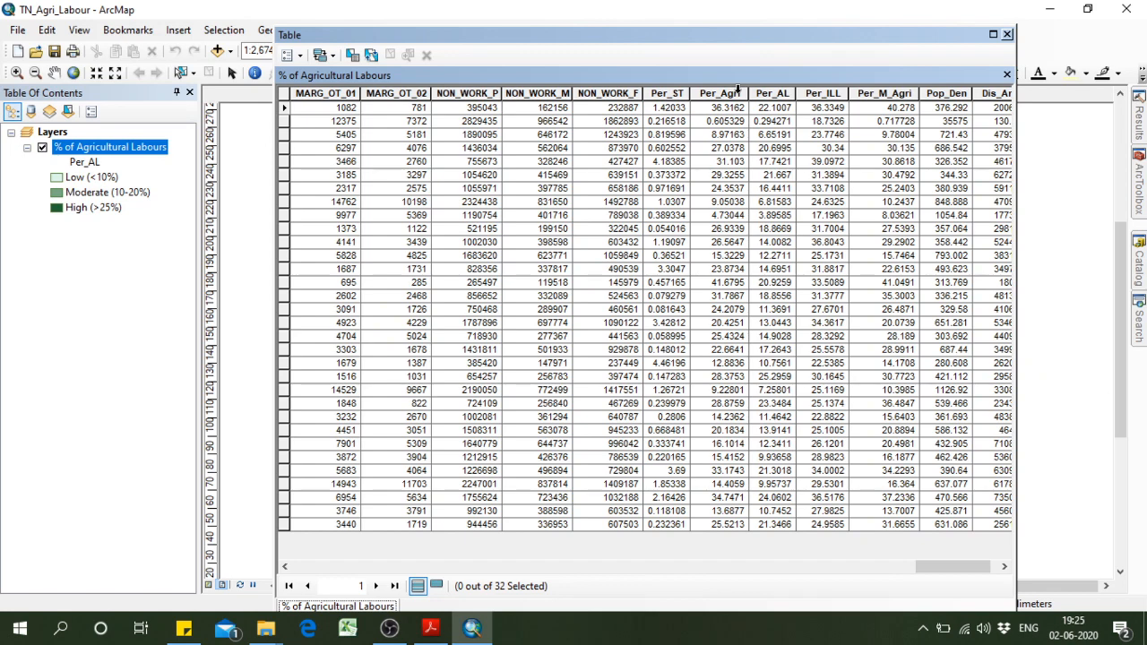
left_click(1007, 36)
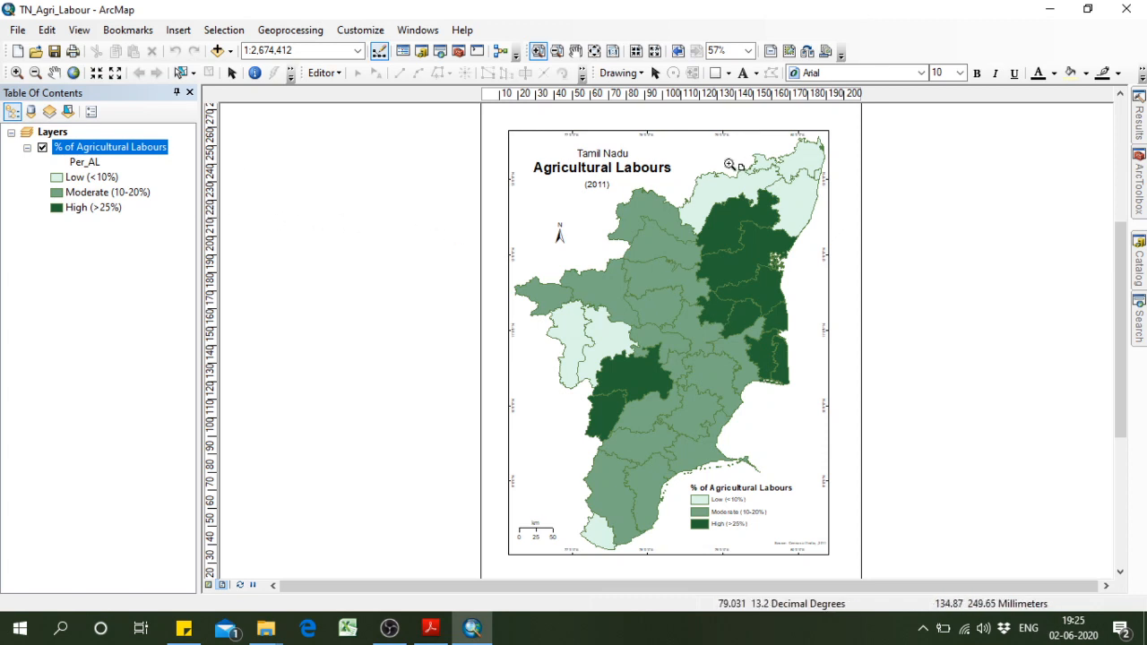
Change the layout to the ISO A4 Landscape template and resize the data frame to fit closely around the Tamil Nadu map.
left_click(807, 52)
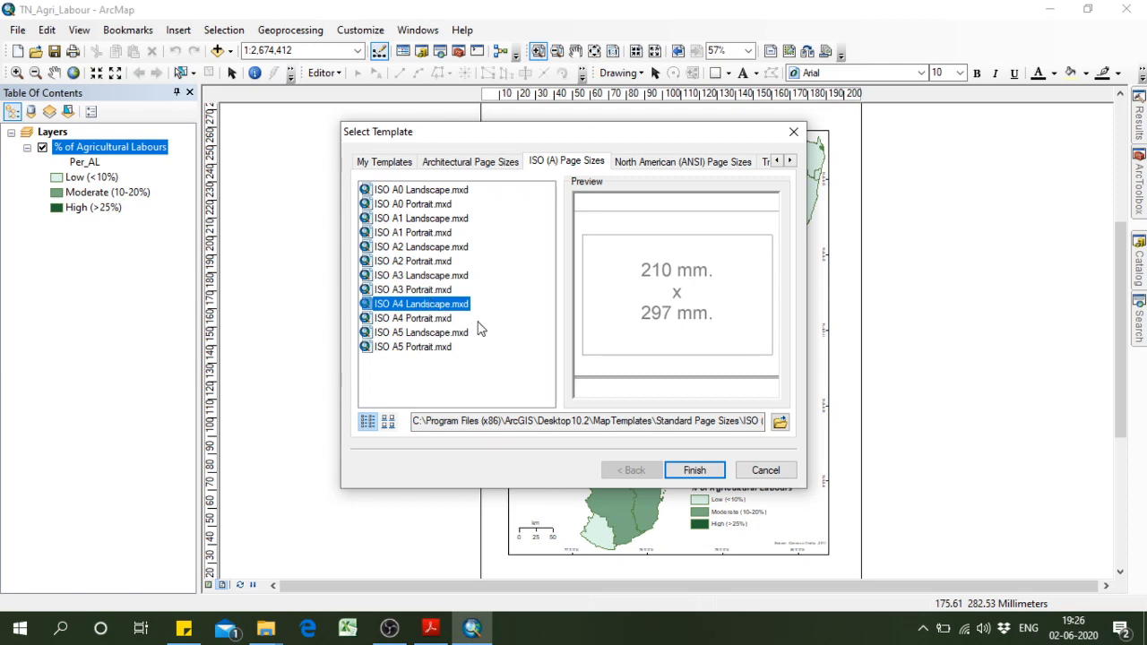
left_click(694, 470)
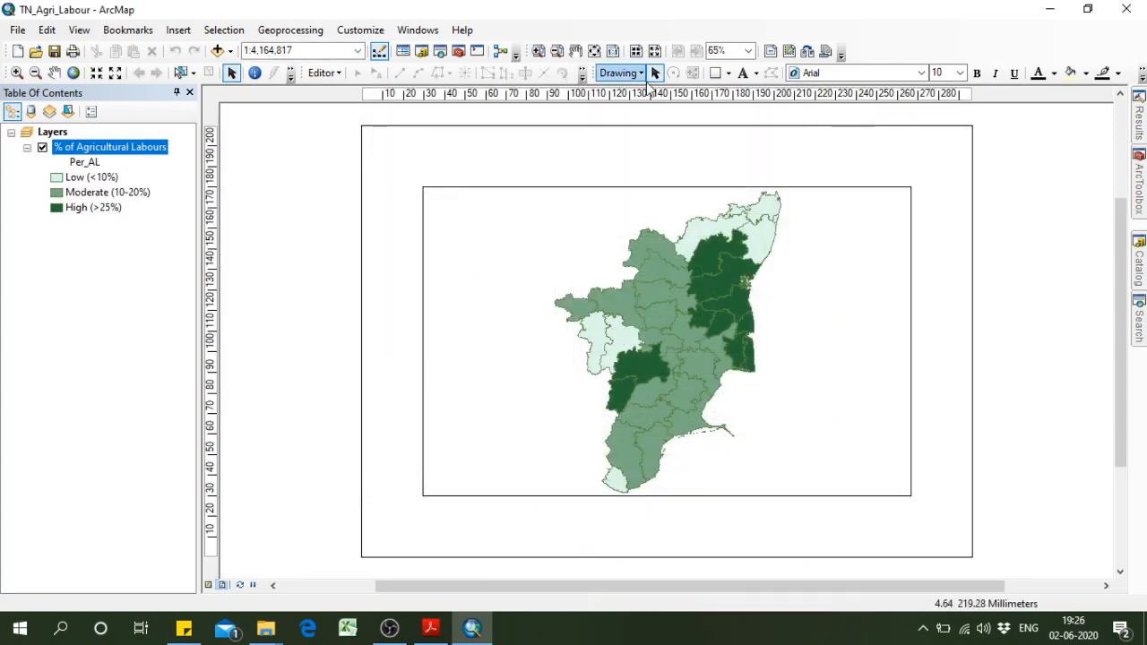
left_click(809, 317)
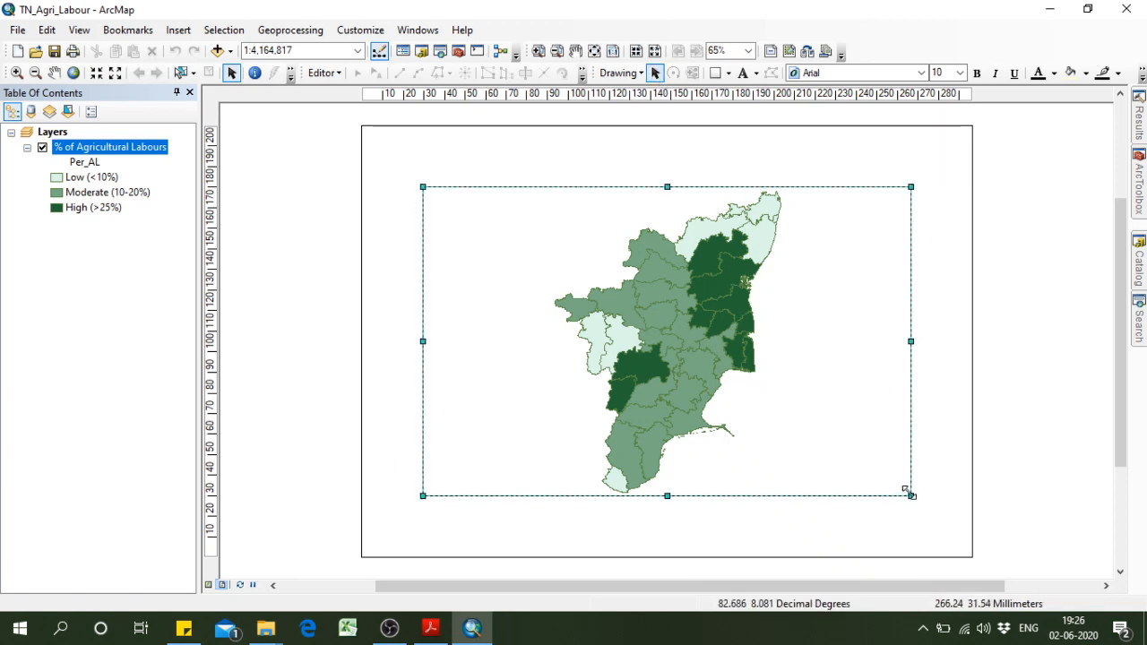
left_click_drag(907, 491, 649, 464)
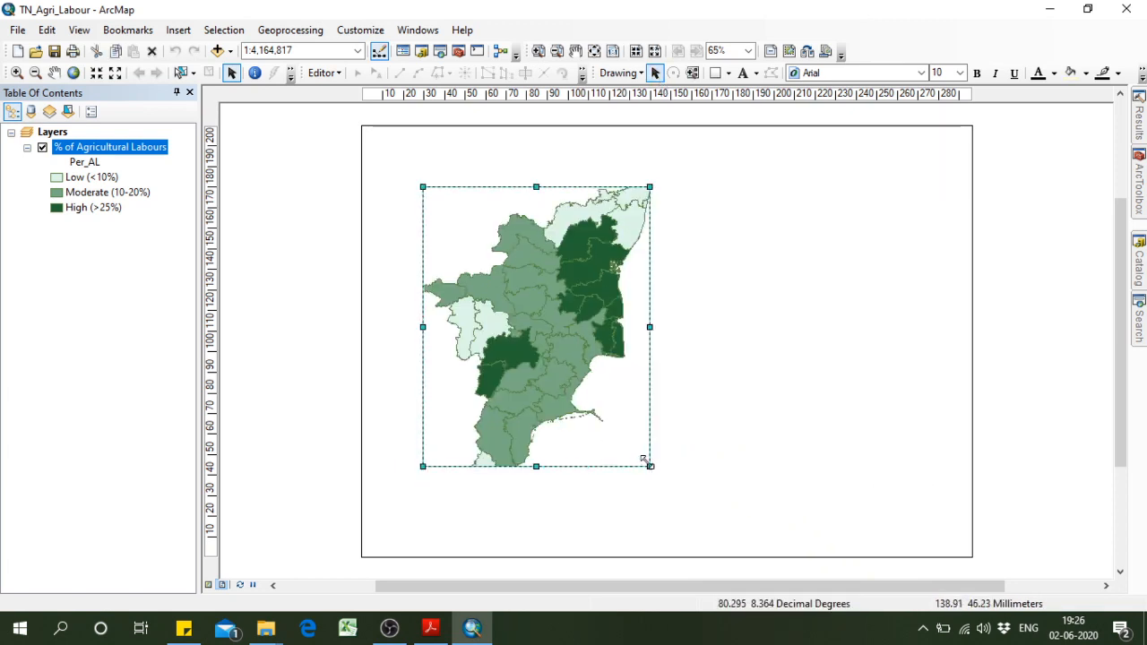
left_click_drag(536, 466, 534, 487)
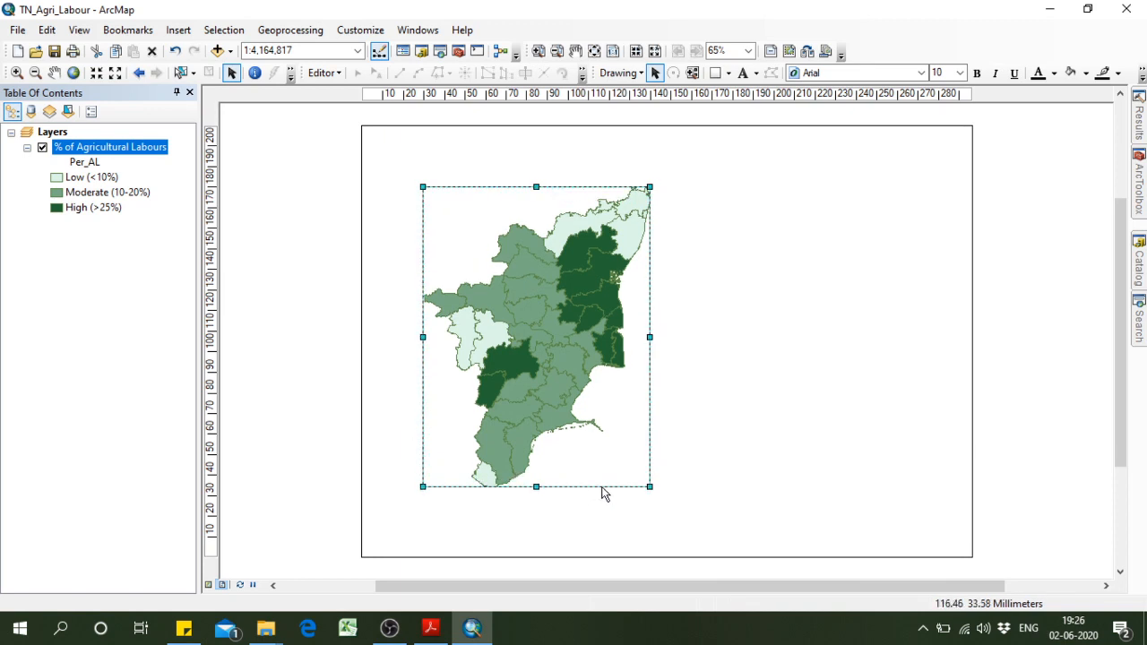
left_click_drag(650, 336, 655, 336)
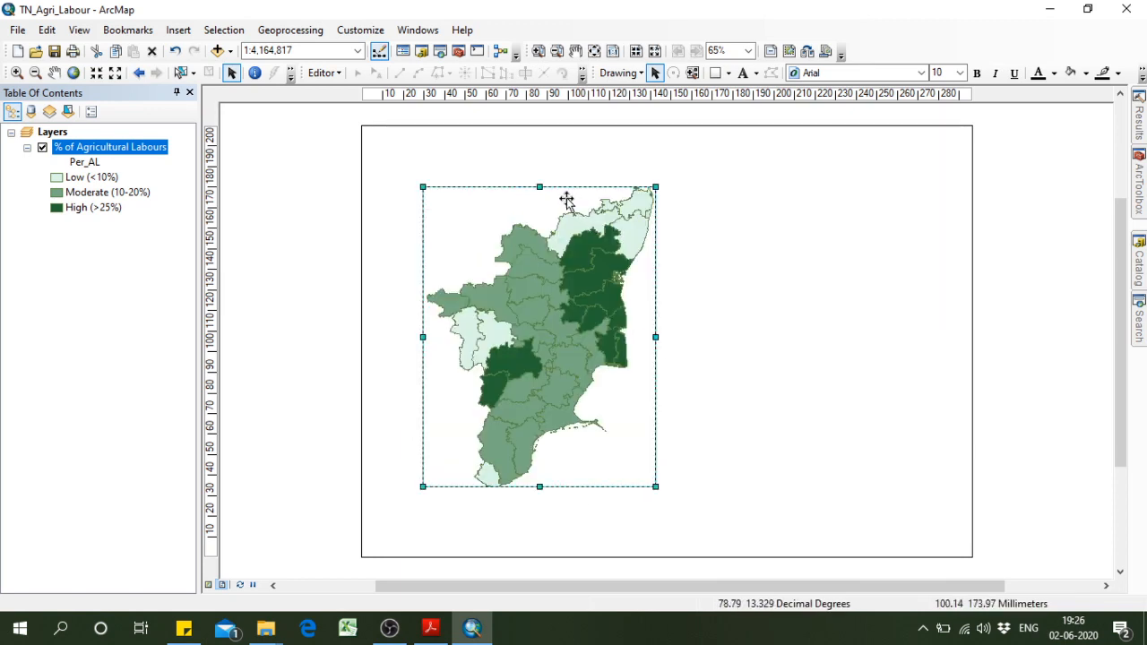
left_click_drag(539, 187, 541, 180)
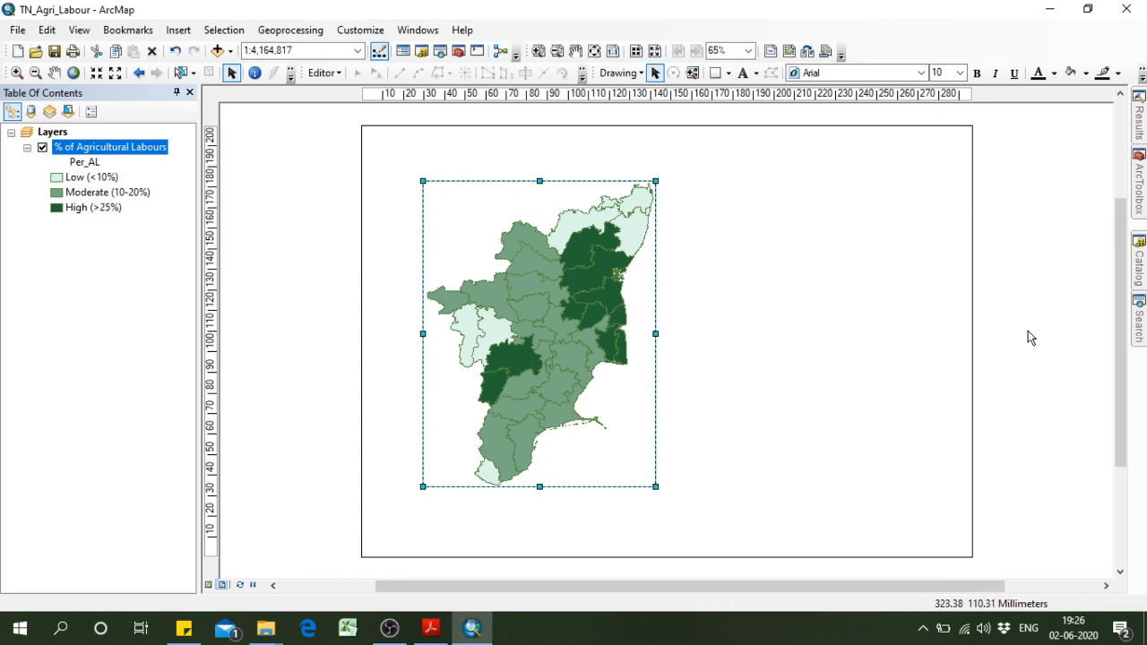
left_click(852, 348)
Duplicate the Tamil Nadu data frame and place the copy to the right of the original on the page.
left_click(637, 358)
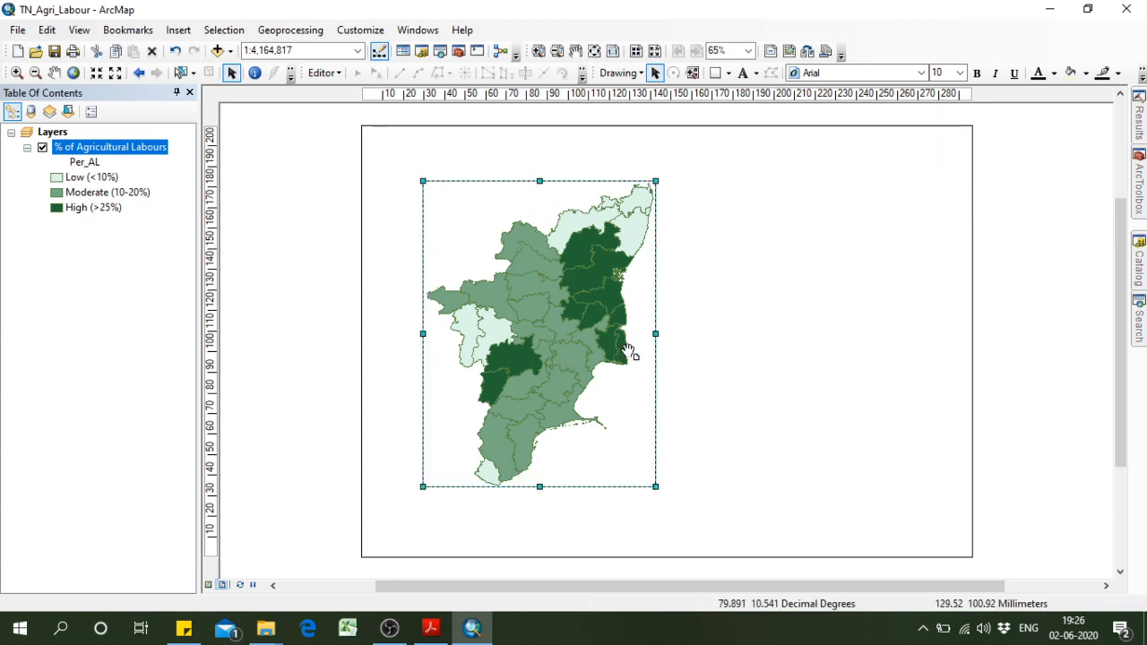
key("ctrl+v")
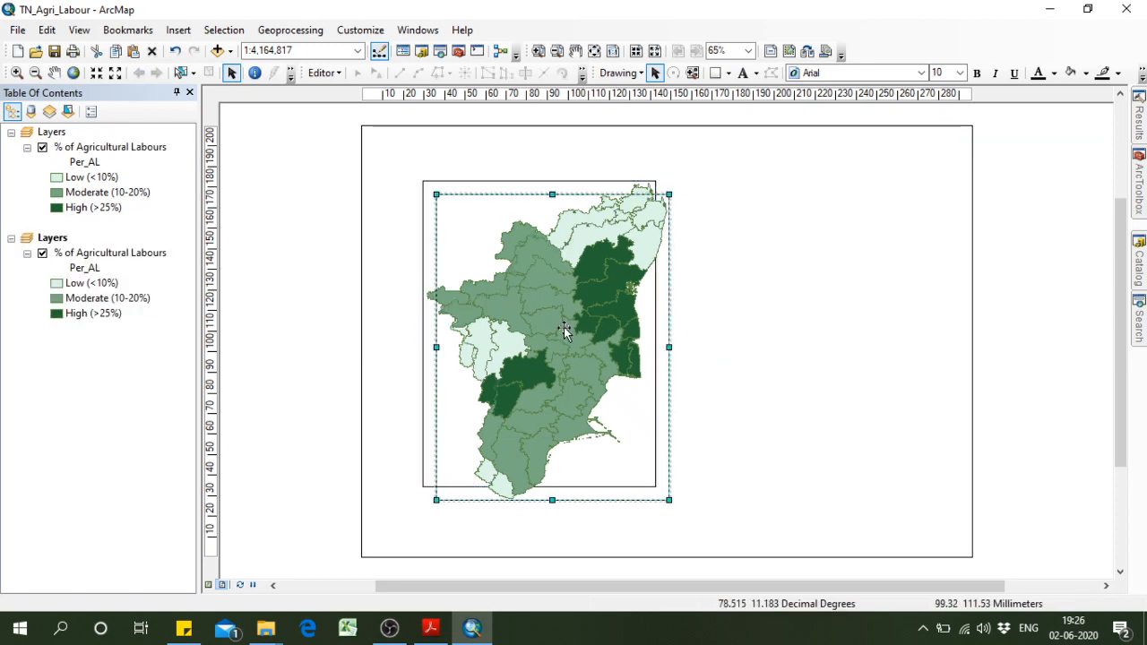
left_click_drag(565, 329, 790, 316)
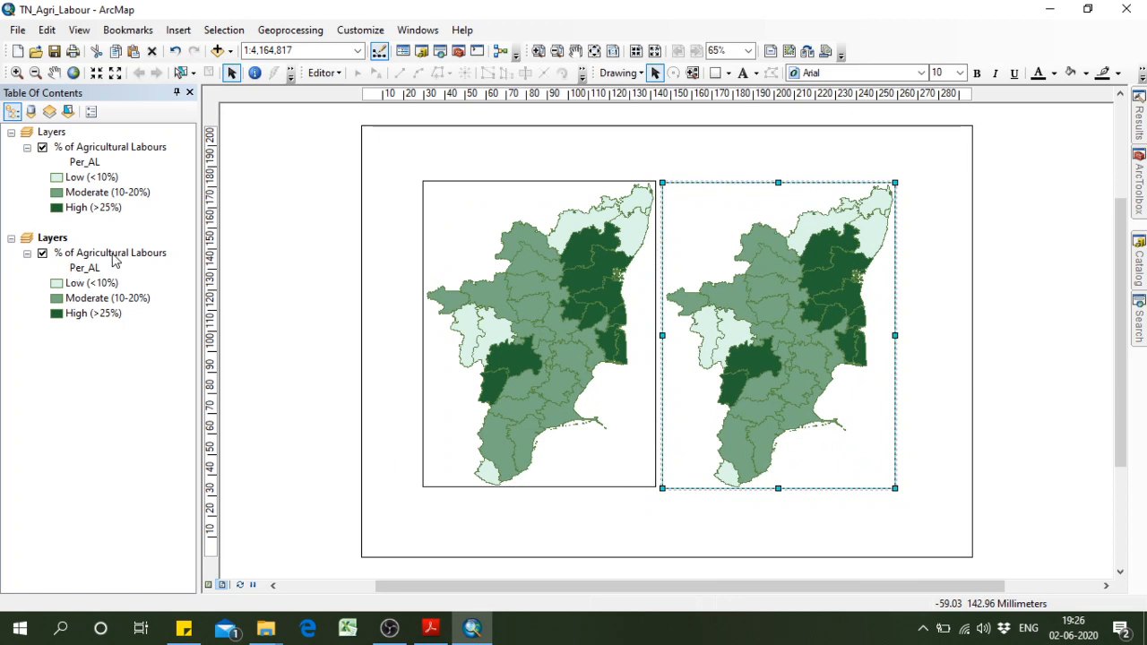
left_click(949, 508)
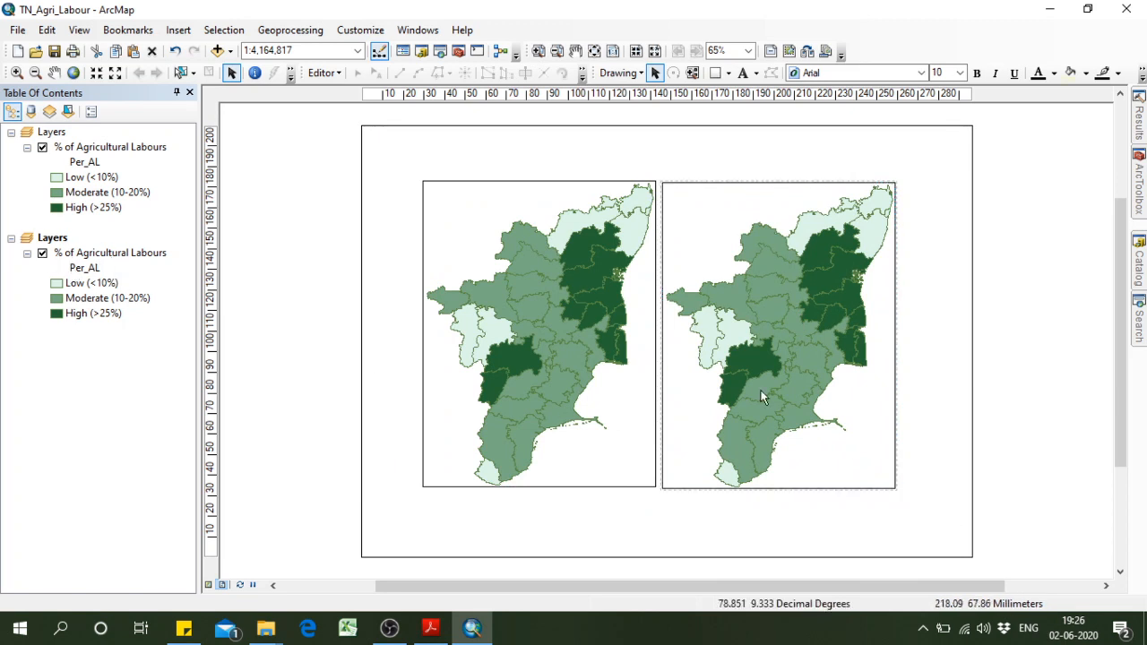
Insert a new empty data frame and move it over the lower right part of the second map.
left_click(188, 30)
left_click(205, 46)
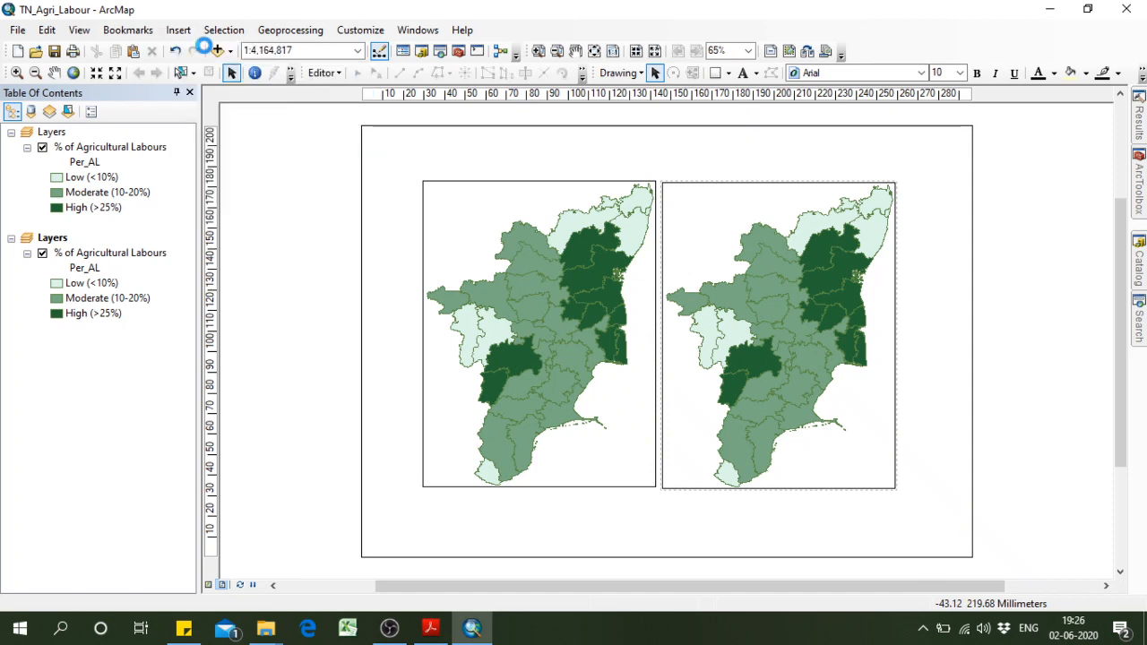
left_click_drag(632, 314, 905, 365)
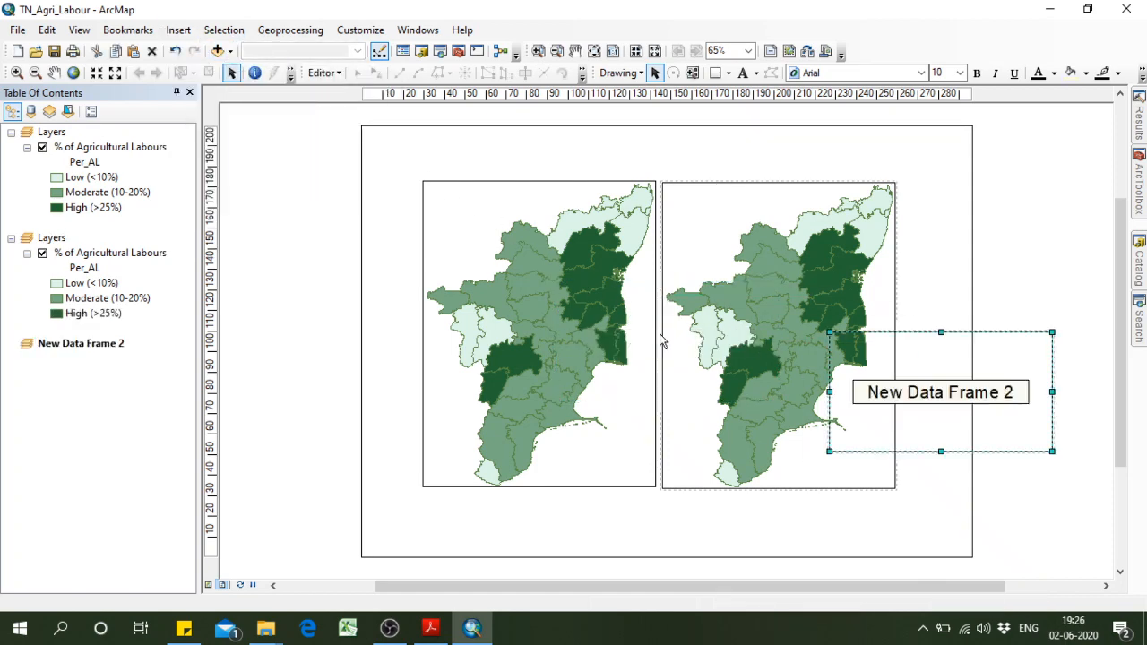
right_click(108, 343)
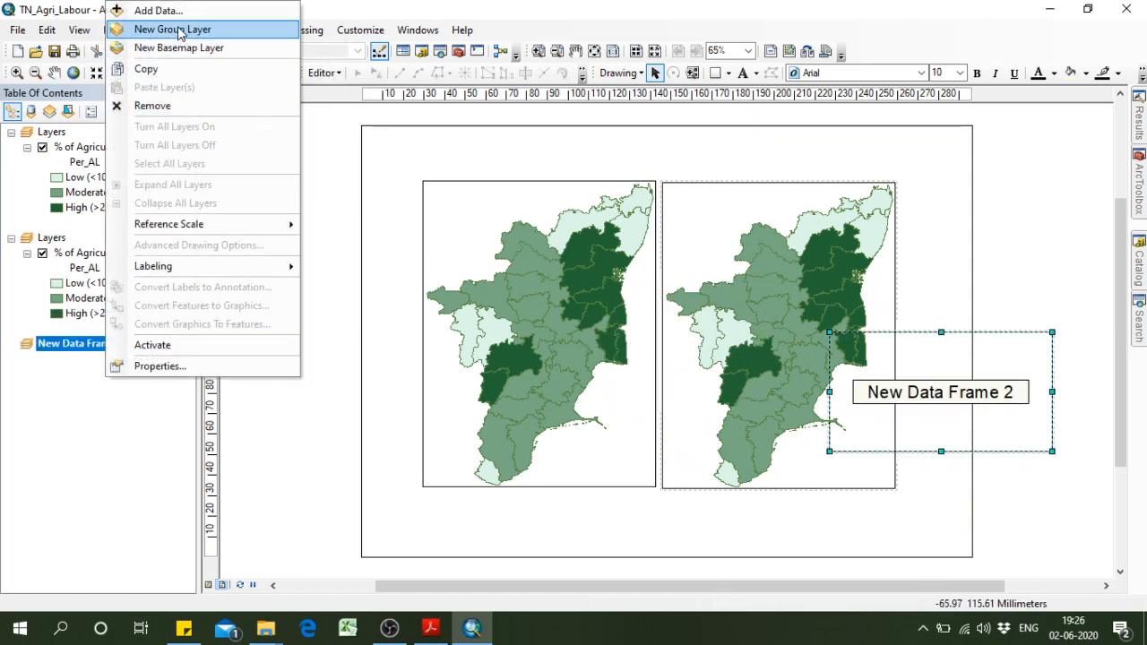
left_click(332, 446)
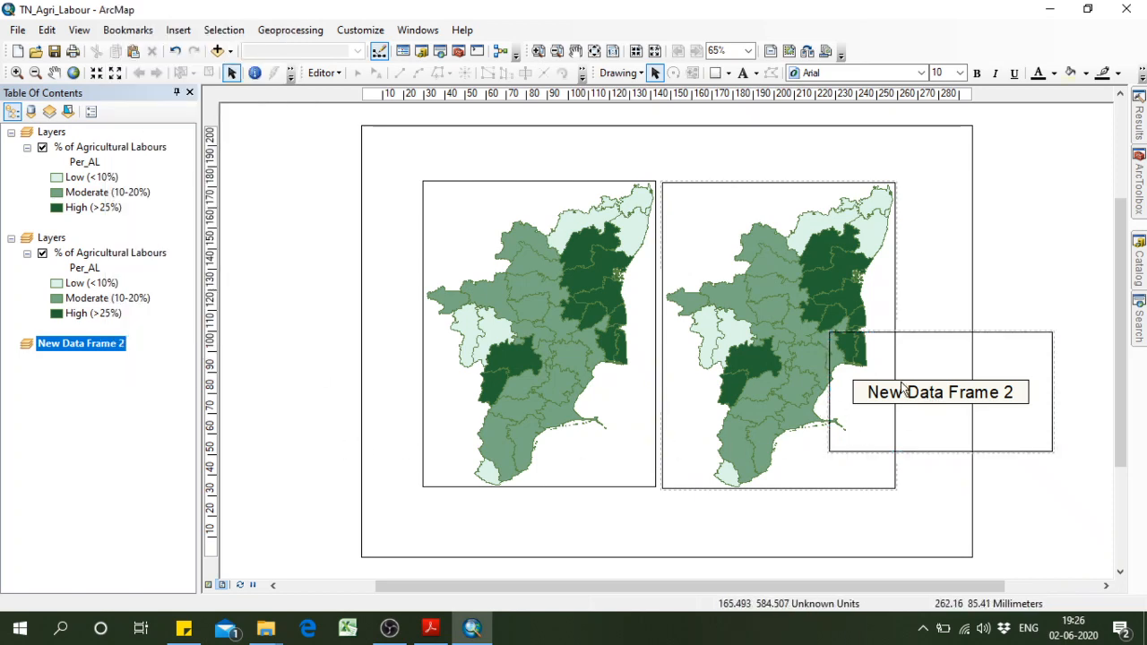
Add the NPB 1.shp shapefile from the Boundary folder to the new data frame.
right_click(99, 348)
left_click(154, 13)
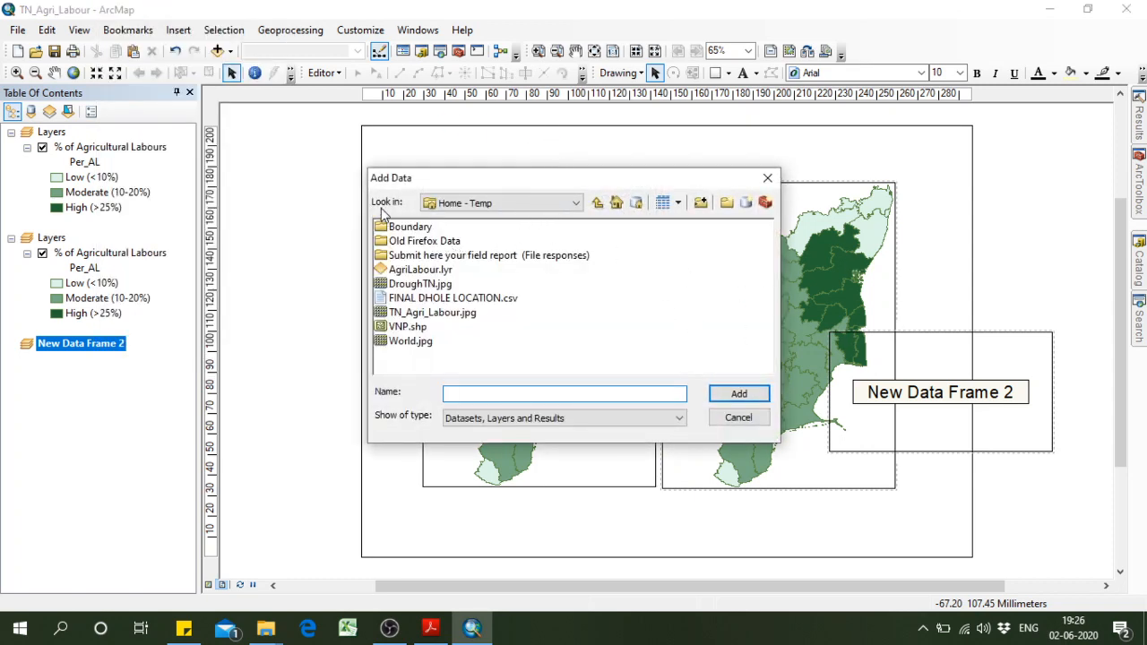
double_click(417, 229)
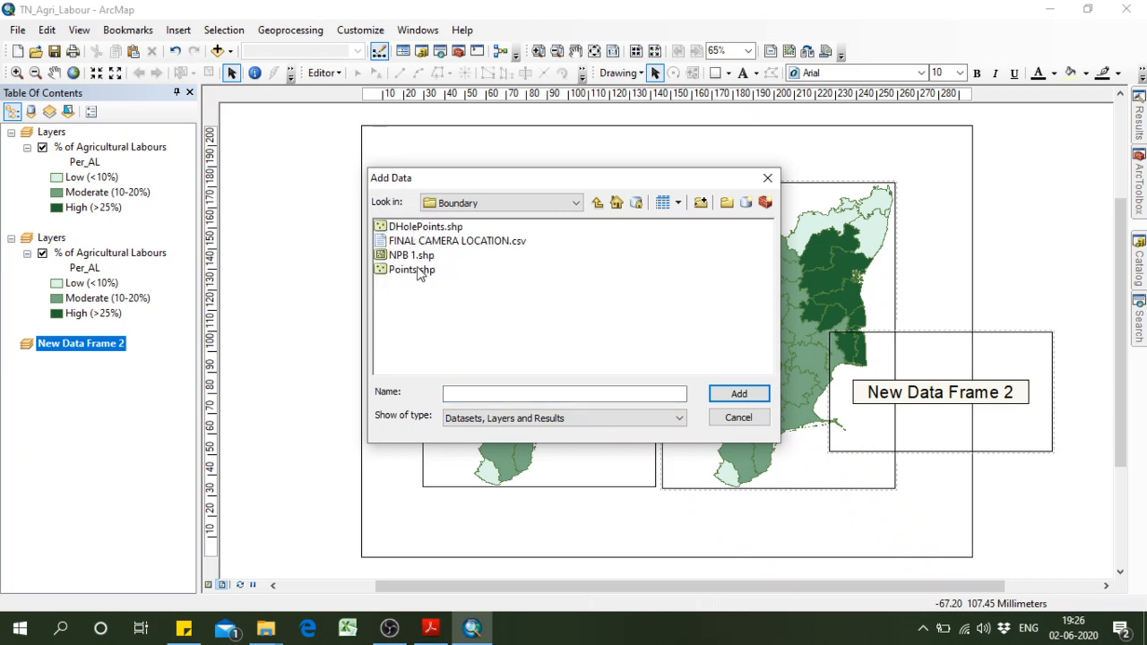
left_click(415, 255)
left_click(752, 394)
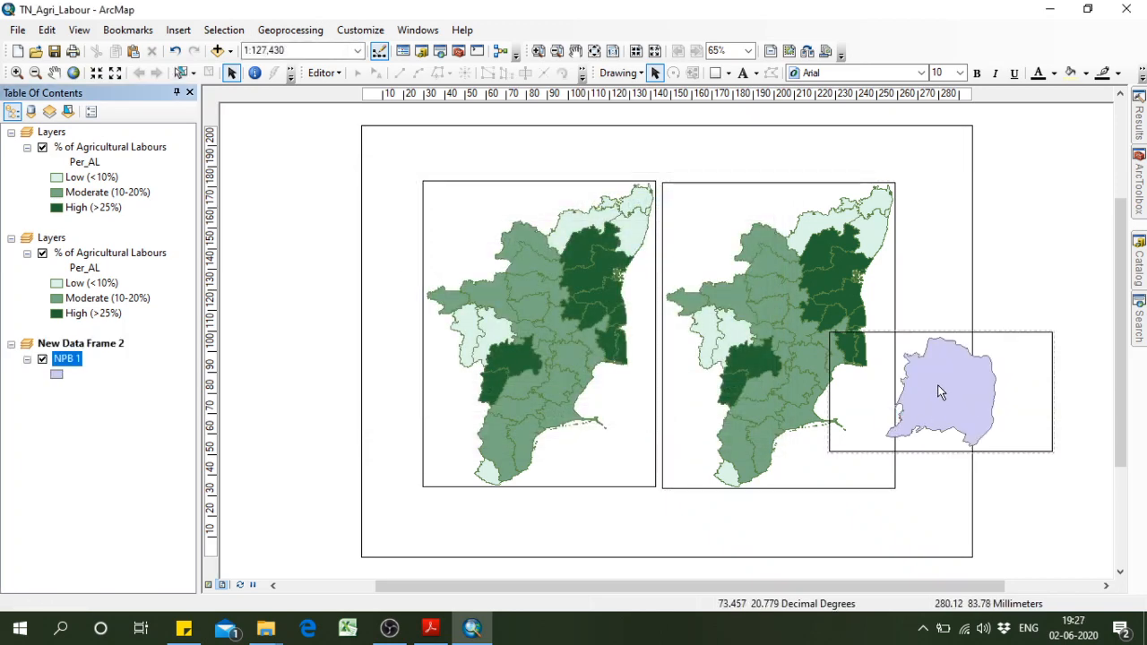
Try the NPB 1 data frame narrower in the lower right corner of the page, then delete that frame.
left_click(1031, 433)
left_click_drag(1052, 395, 918, 499)
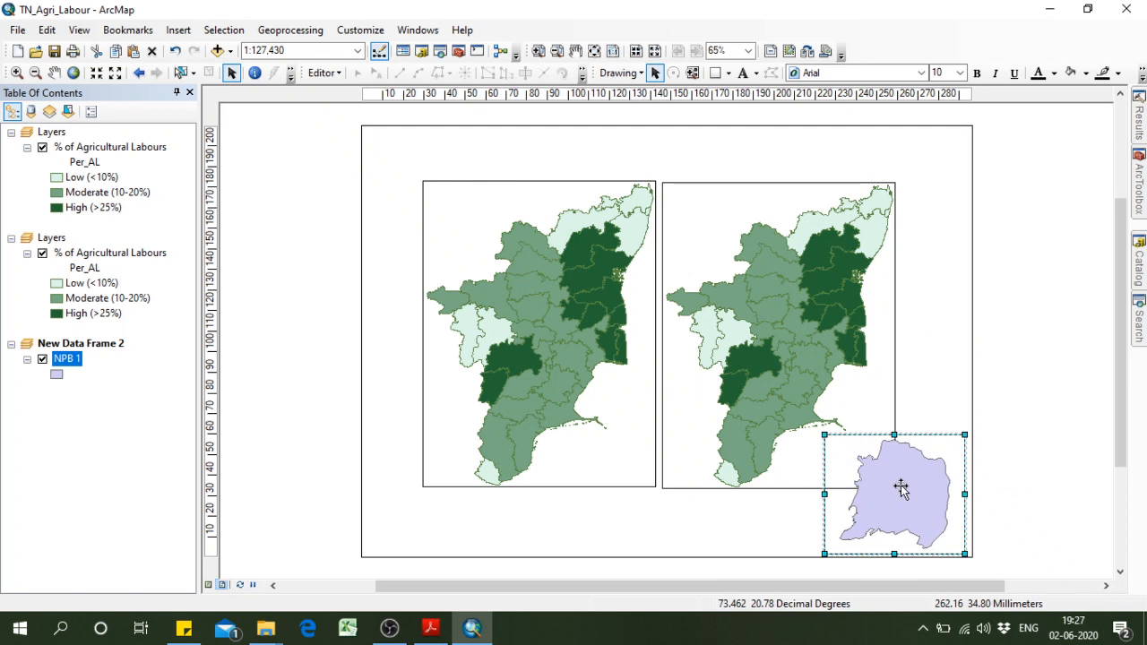
key("Delete")
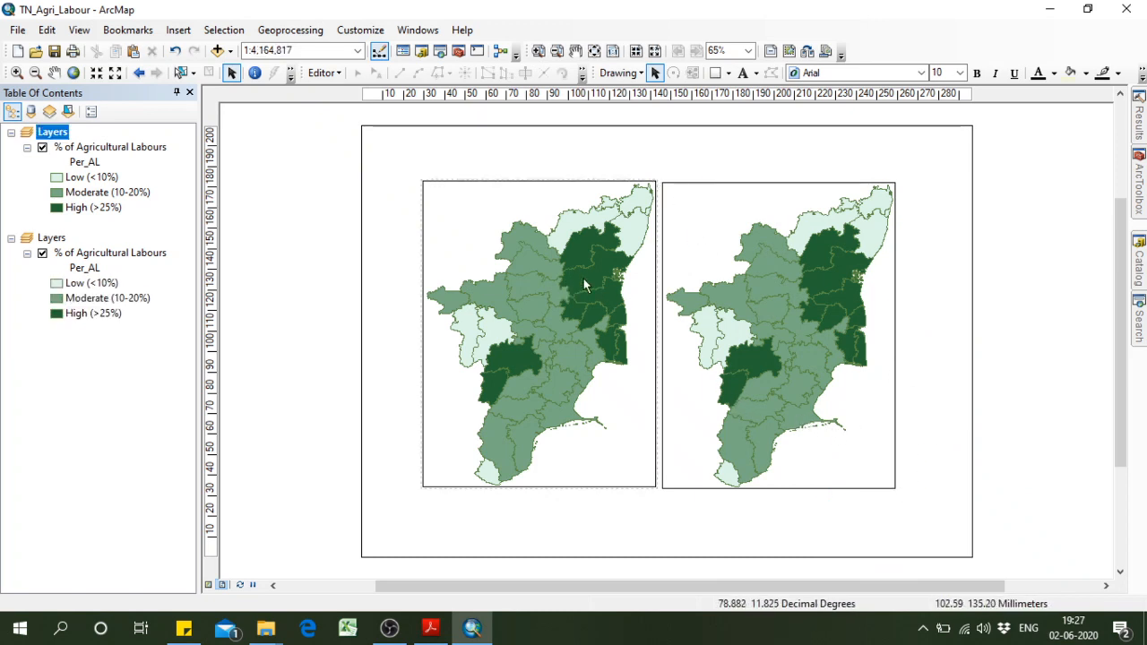
Select both Tamil Nadu data frames together and move them slightly right and down on the page.
left_click(196, 32)
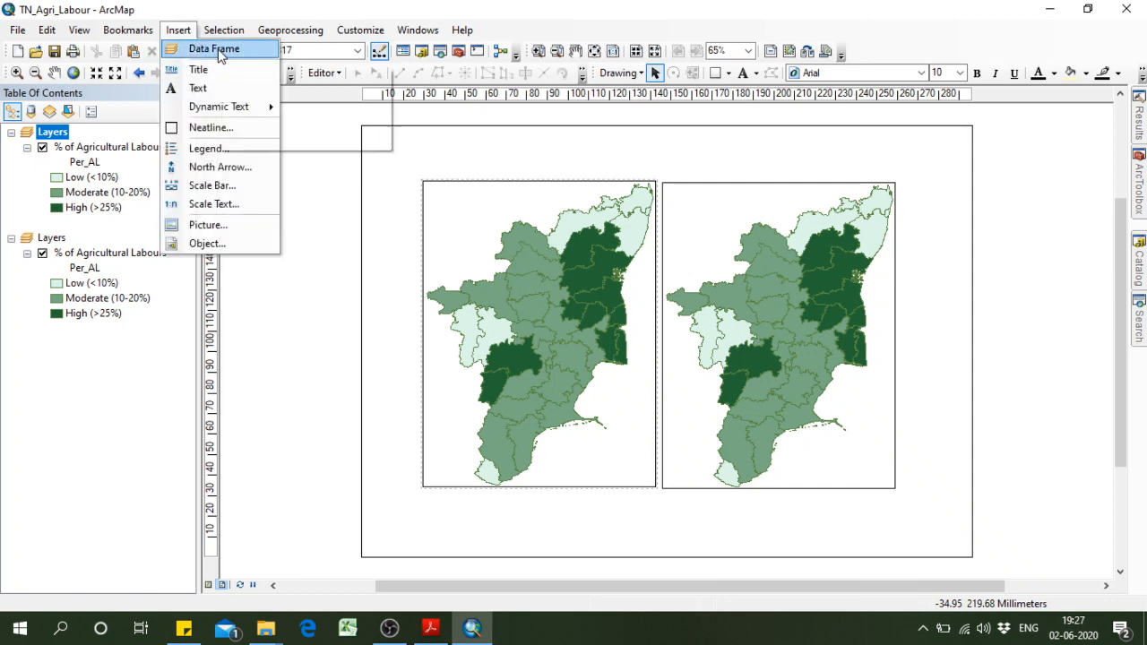
left_click(331, 265)
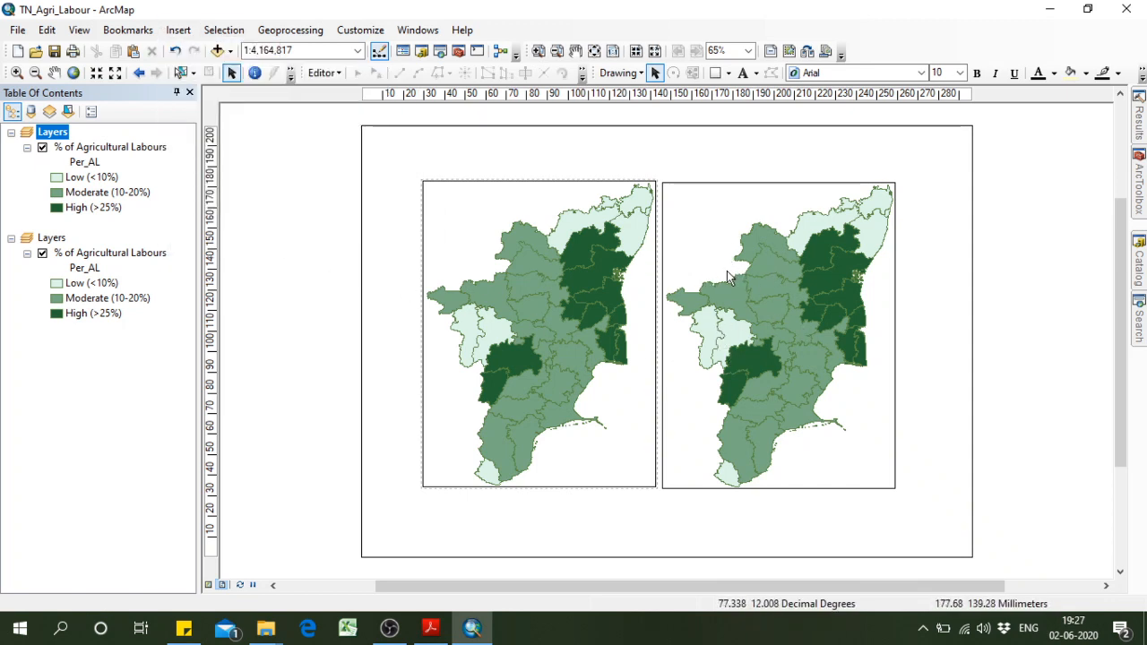
left_click_drag(410, 173, 962, 509)
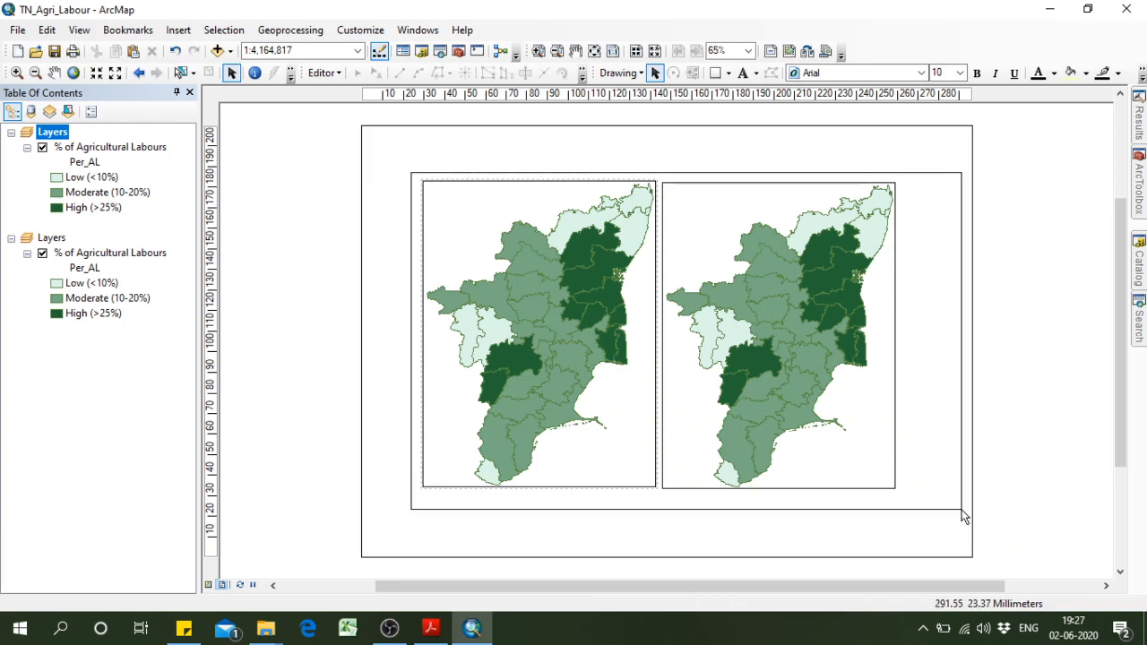
left_click_drag(773, 409, 799, 415)
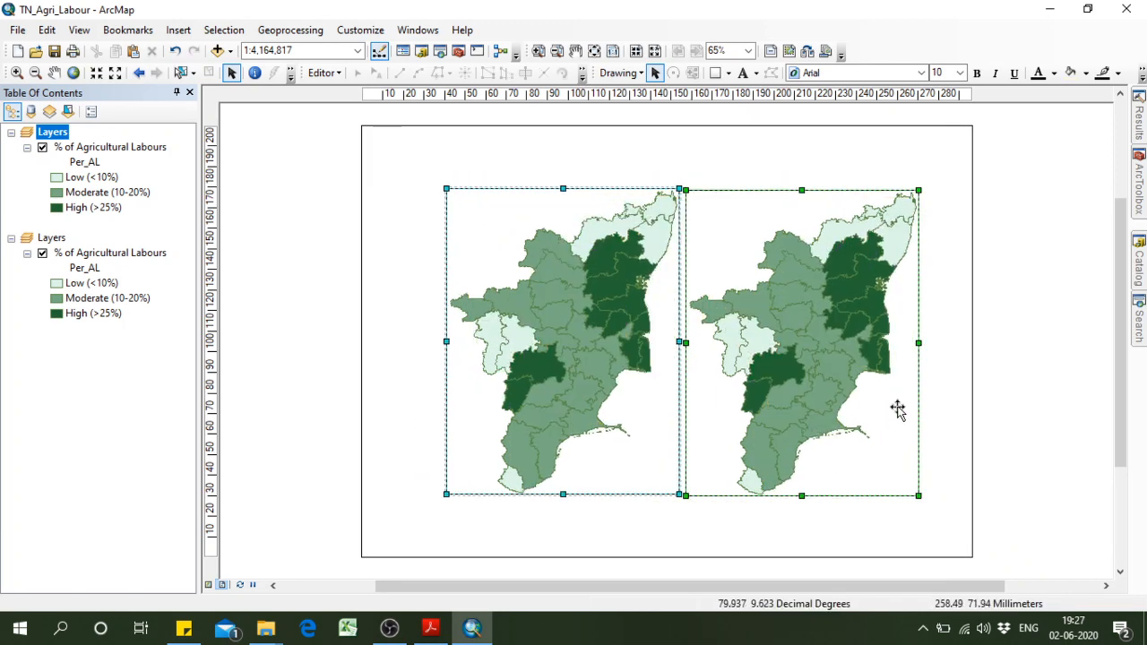
left_click(942, 364)
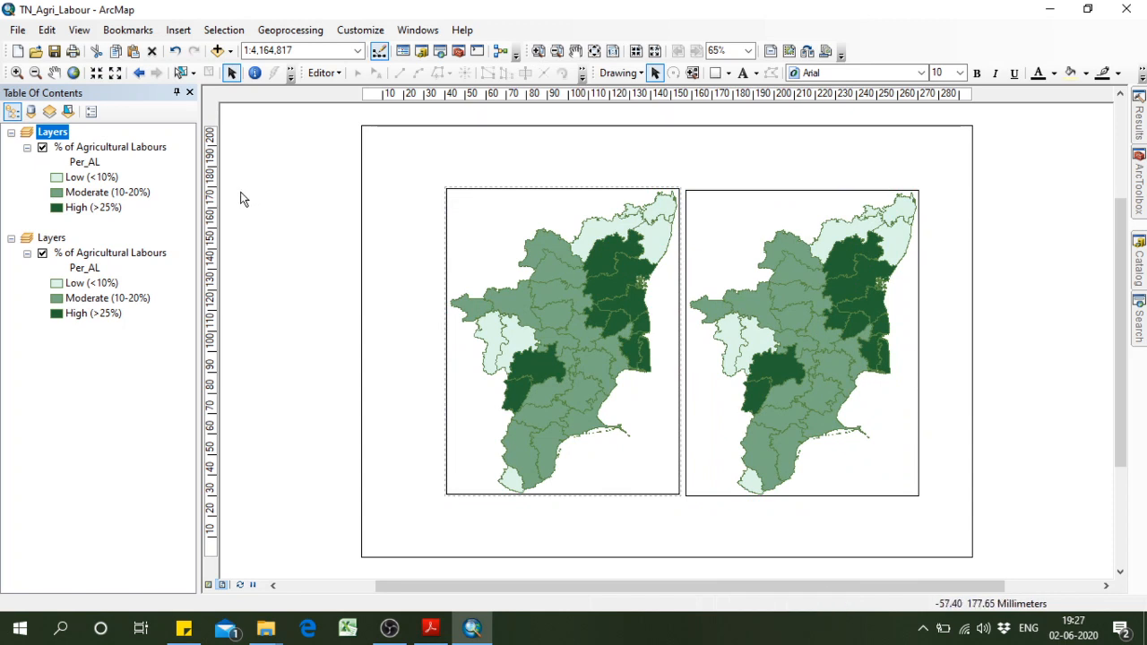
Add a horizontal guide at about 180 mm and align the top edges of both data frames to it, side by side.
left_click(212, 186)
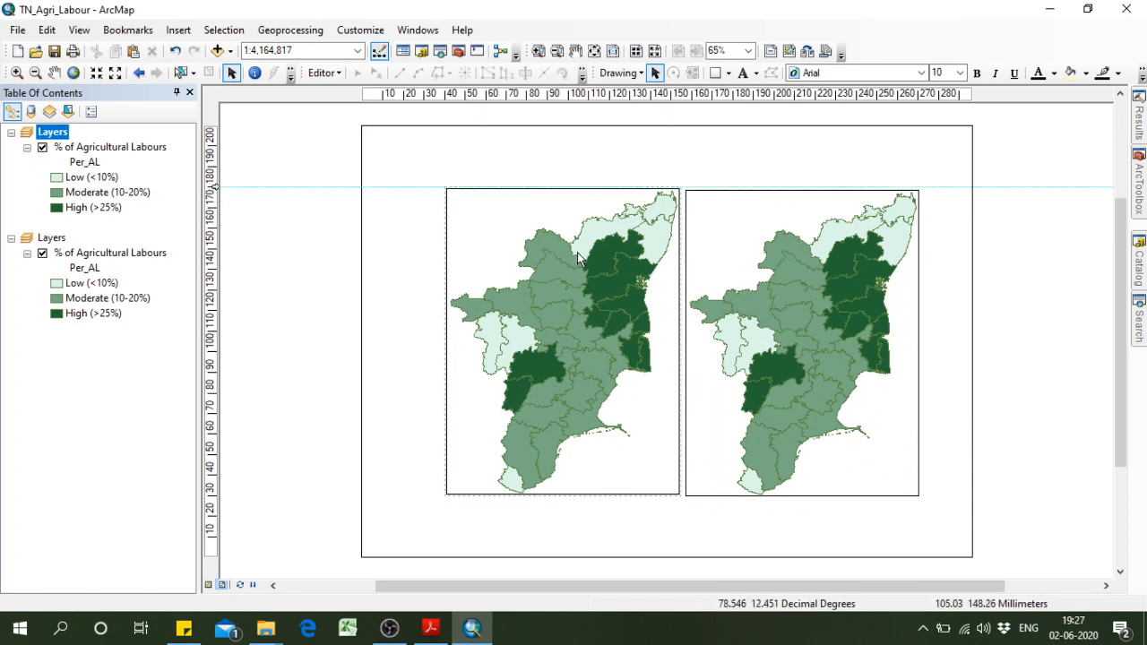
left_click(512, 248)
left_click_drag(578, 260, 565, 258)
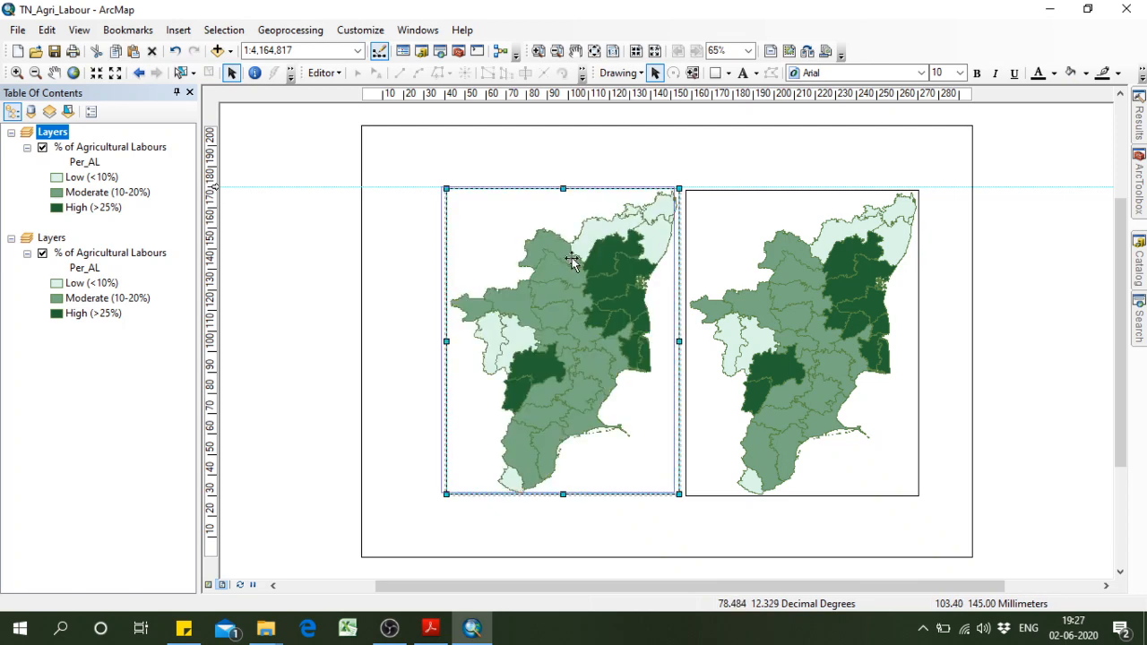
left_click(792, 285)
left_click_drag(768, 290, 808, 298)
left_click(953, 313)
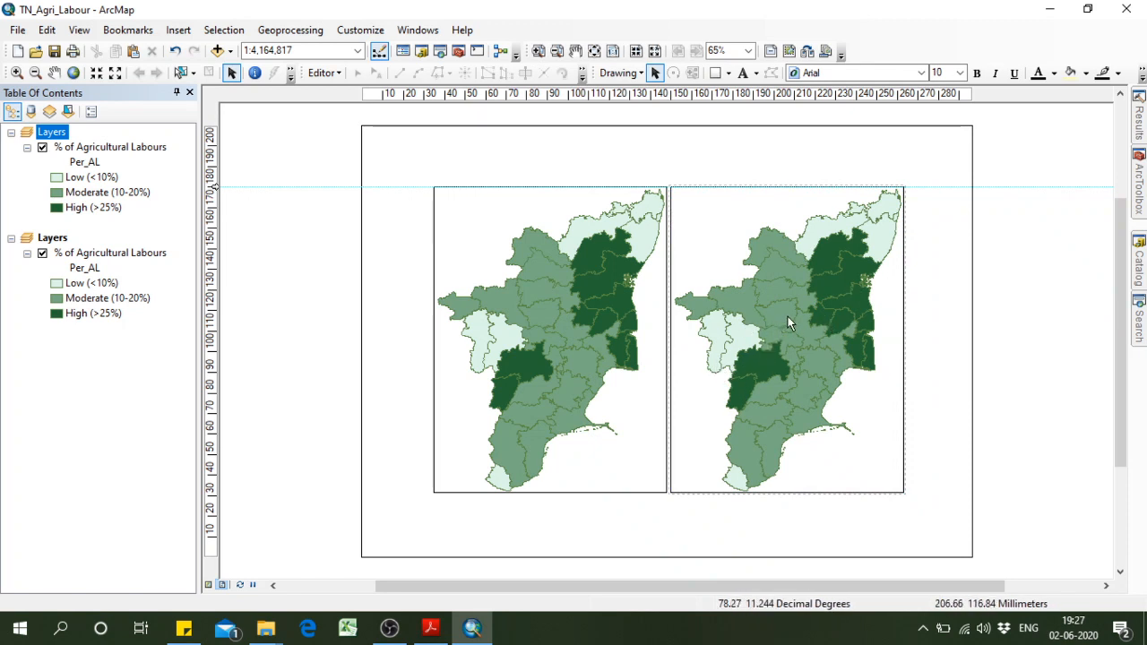
Shift both data frames toward the page's left edge and place a pasted third copy at the right, aligned to the guide.
left_click(698, 325)
left_click(633, 316)
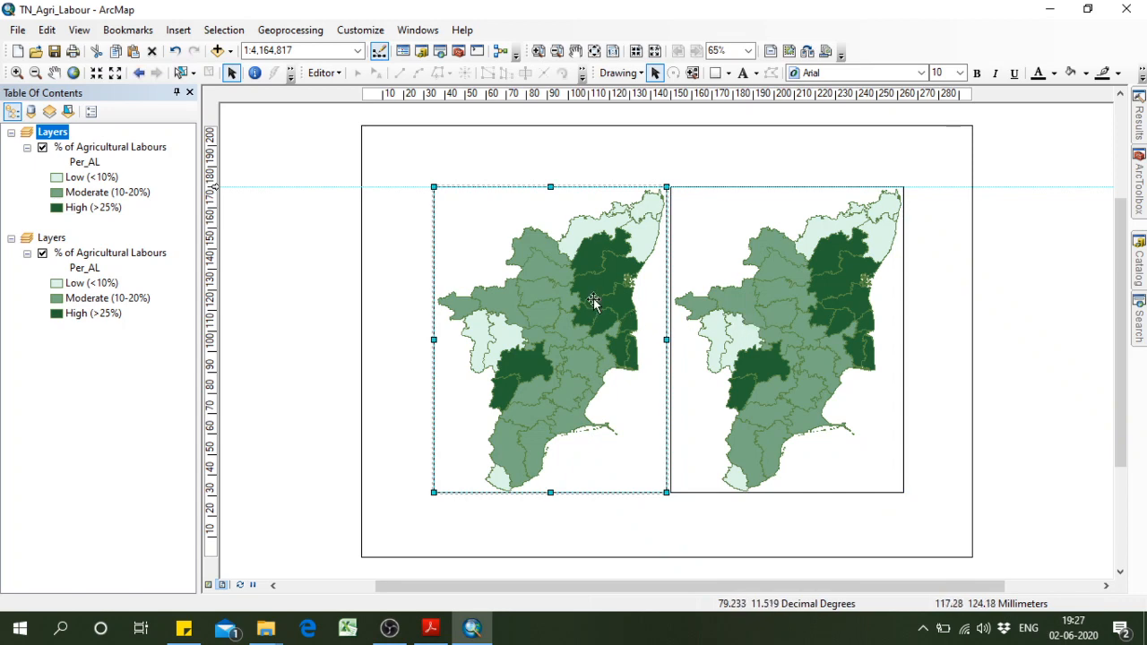
left_click_drag(570, 294, 528, 293)
mouse_move(791, 325)
left_mouse_down()
mouse_move(769, 324)
mouse_move(789, 333)
left_mouse_up()
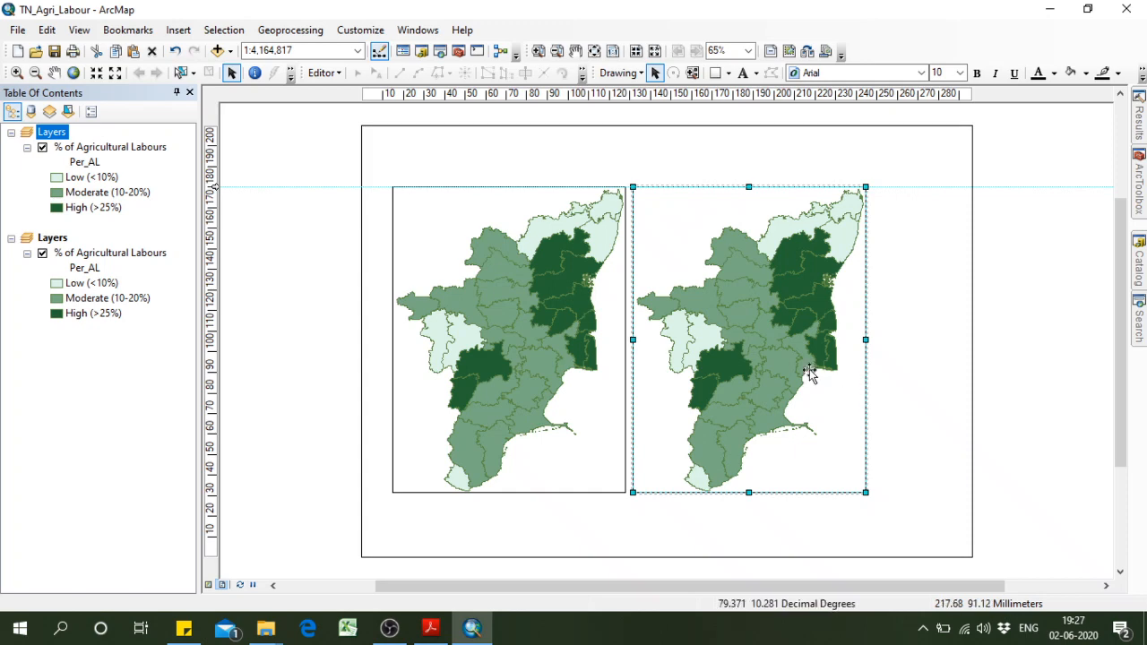
key("ctrl+v")
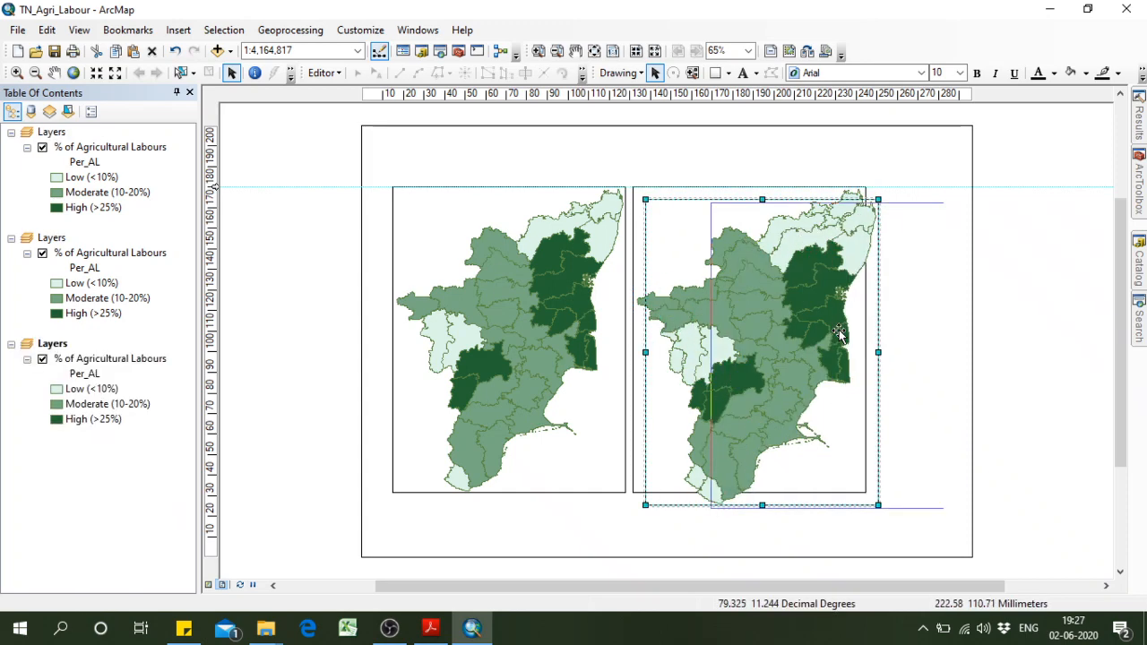
left_click_drag(706, 337, 861, 325)
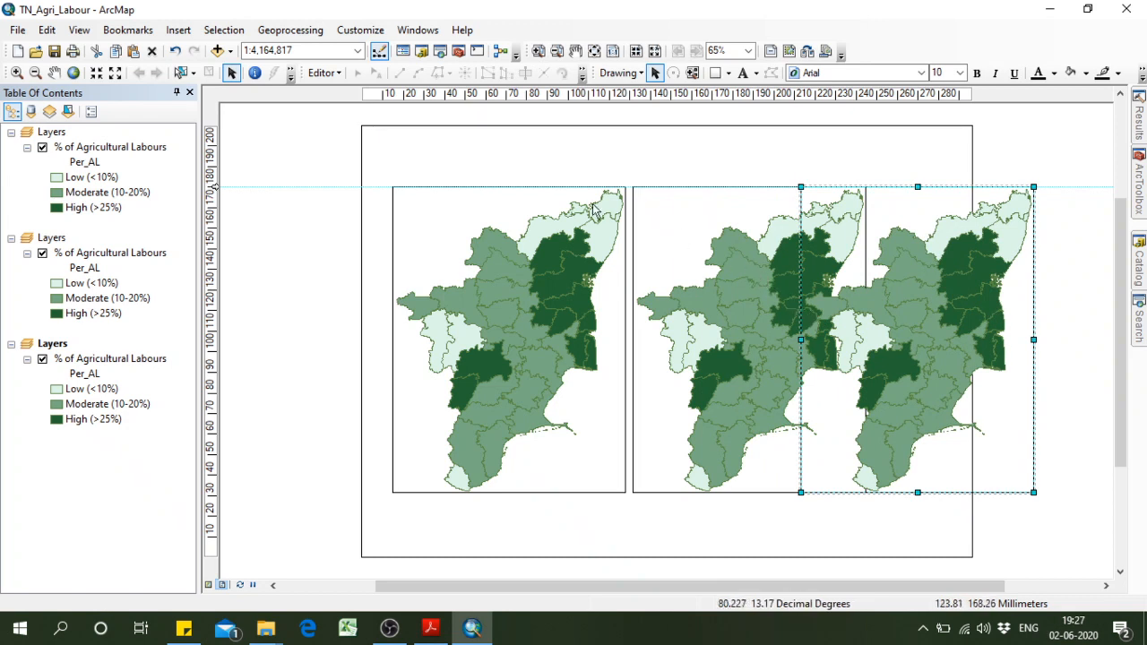
Shrink the first data frame, move the second one close beside it and shrink that to a similar height.
left_click(491, 235)
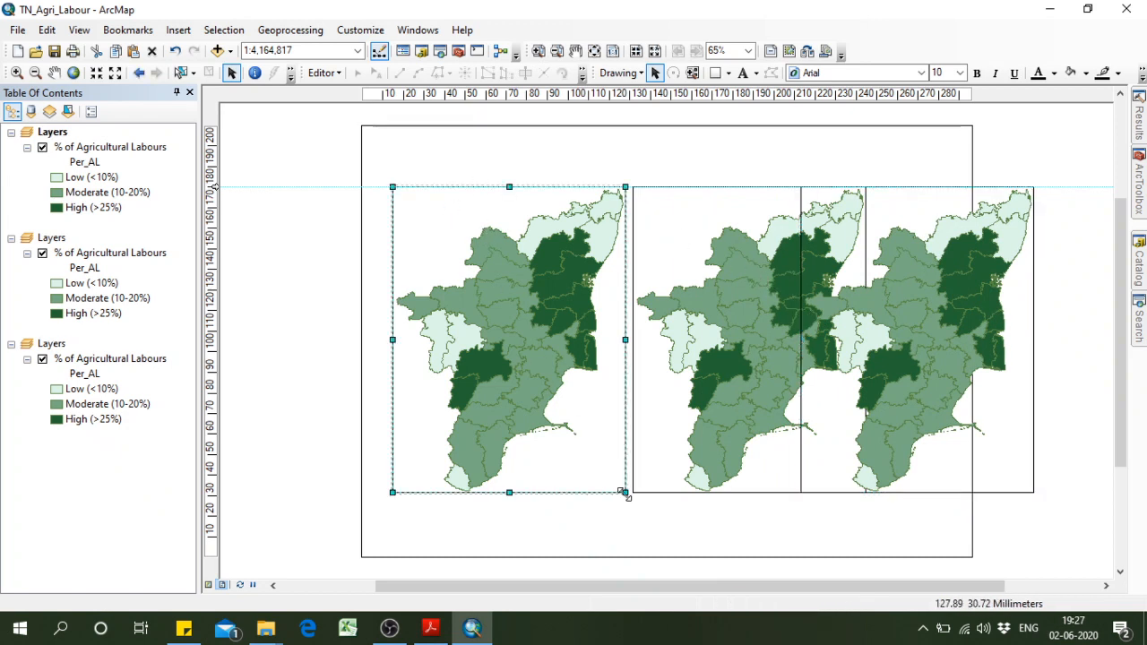
left_click_drag(625, 493, 546, 417)
left_click(708, 378)
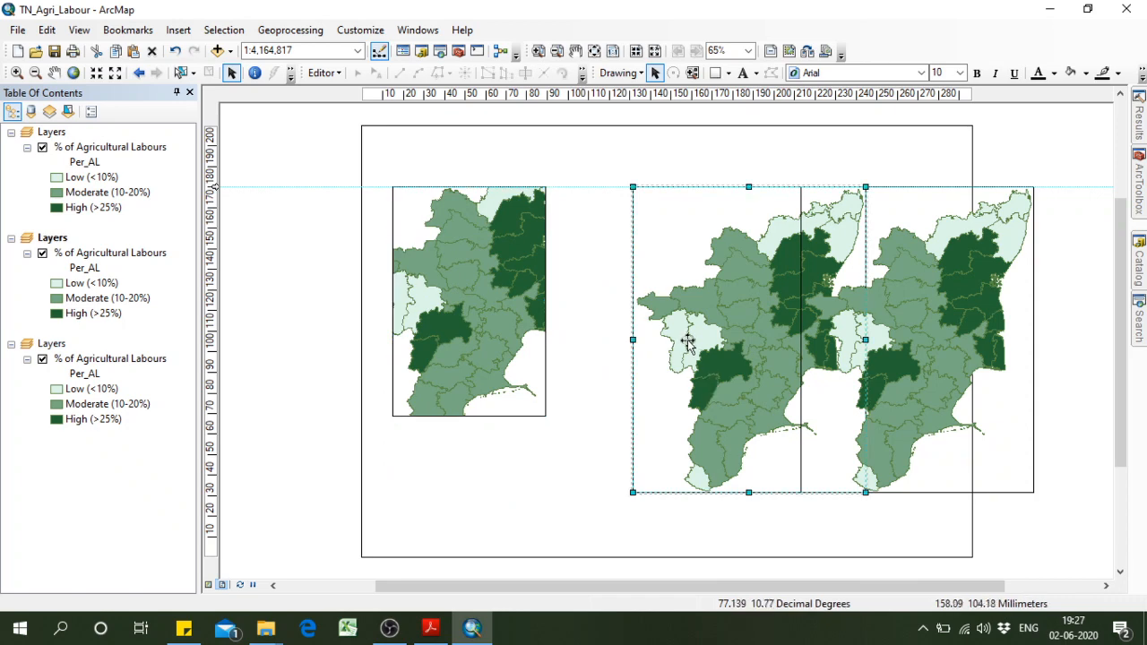
left_click_drag(687, 335, 611, 334)
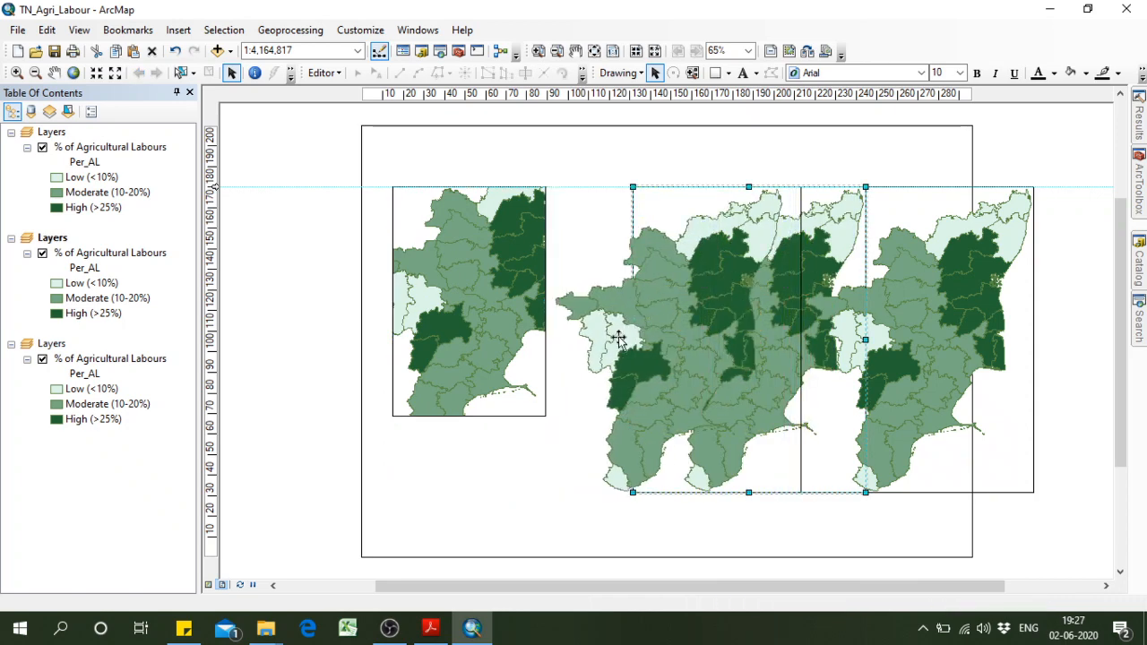
left_click_drag(785, 491, 723, 416)
Move the third data frame beside the second one and shrink it to about the same size.
left_click(933, 333)
left_click_drag(933, 333, 867, 332)
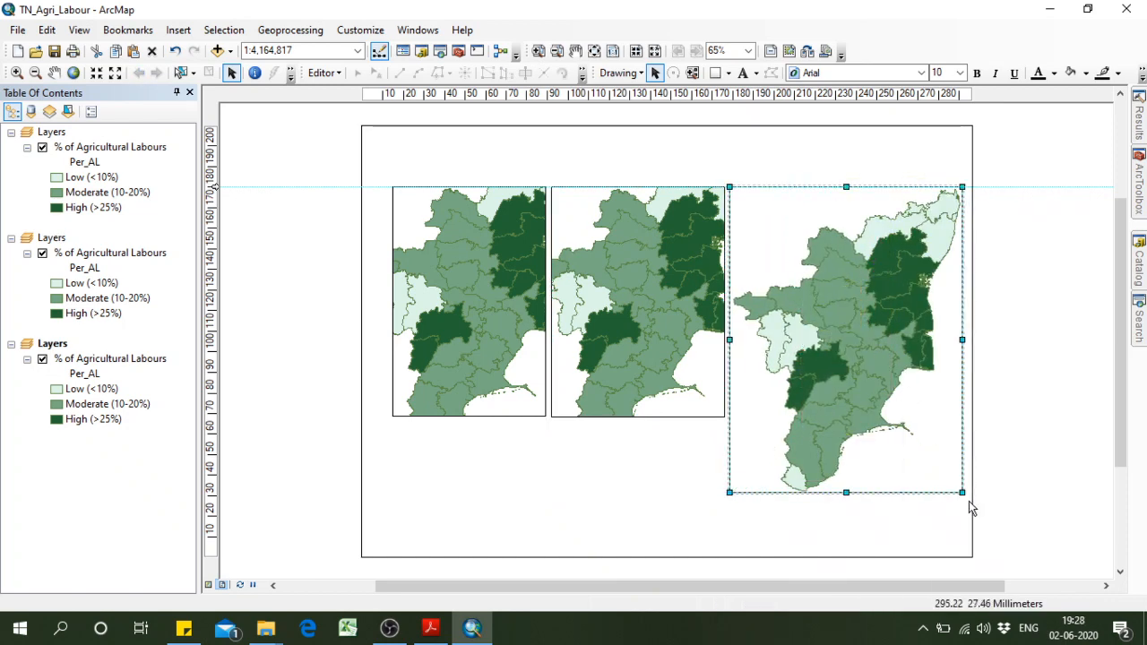
left_click_drag(956, 488, 888, 418)
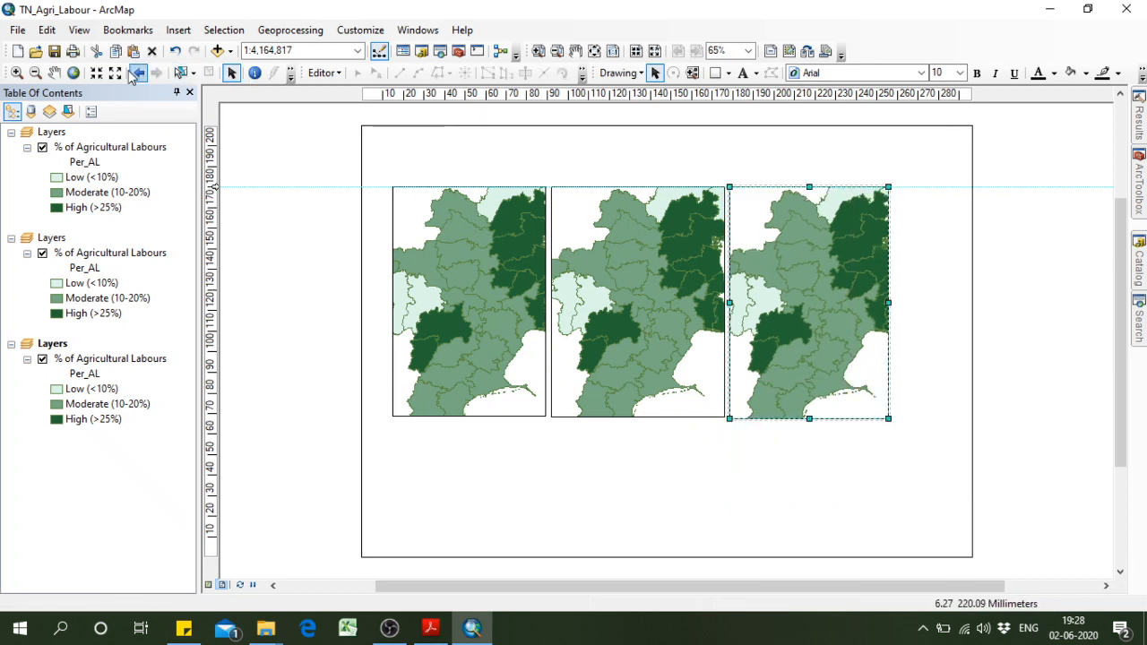
Zoom the third data frame to its full extent, then fit and centre the whole Tamil Nadu map inside the frame.
left_click(75, 76)
left_click(17, 73)
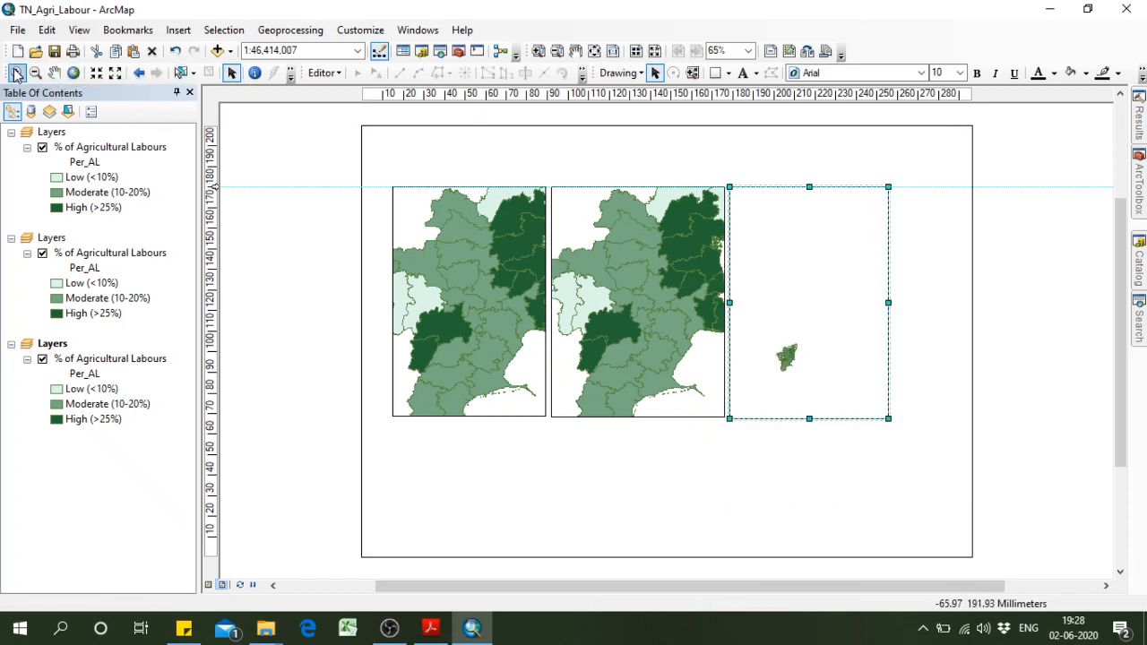
left_click_drag(767, 348, 809, 373)
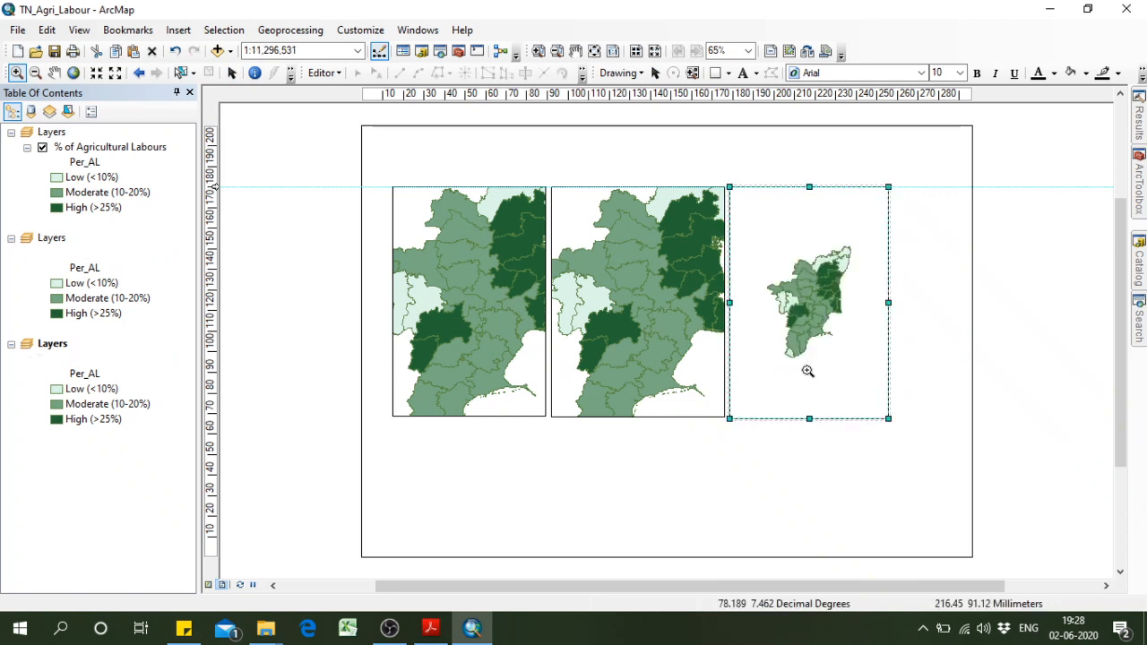
left_click_drag(765, 245, 865, 354)
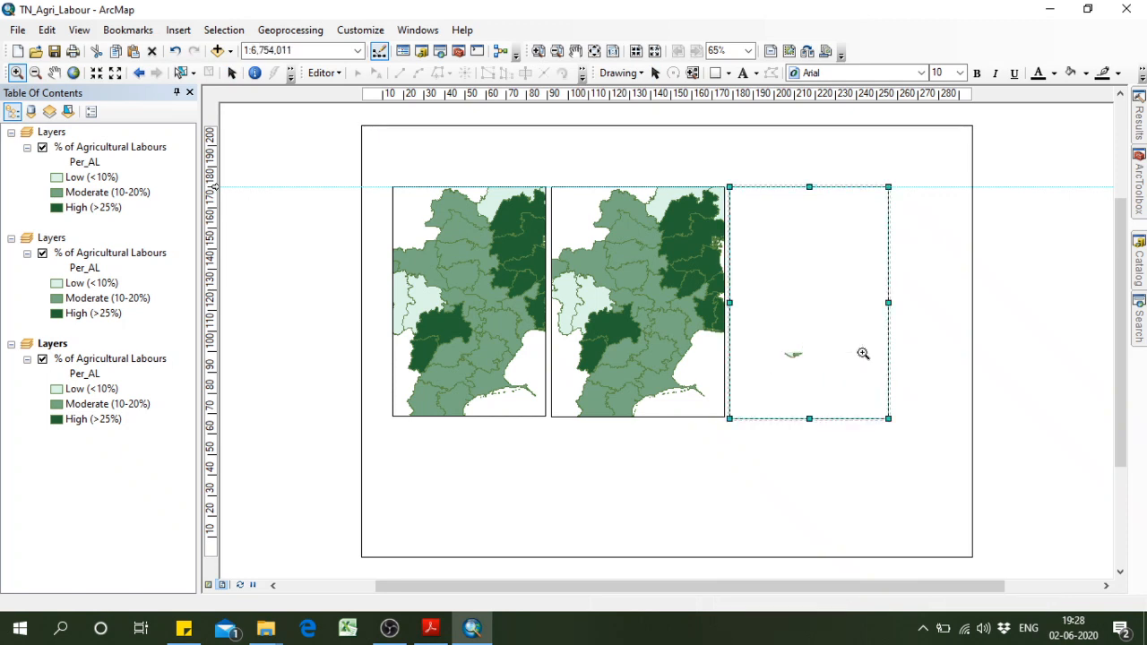
left_click(54, 72)
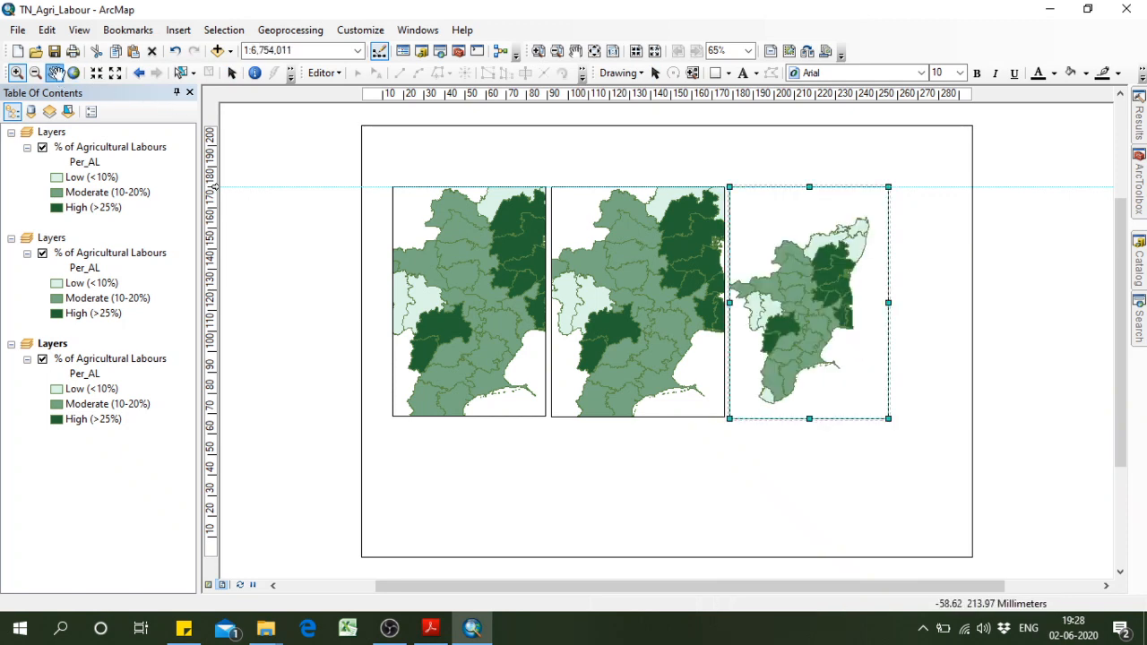
left_click_drag(802, 308, 811, 302)
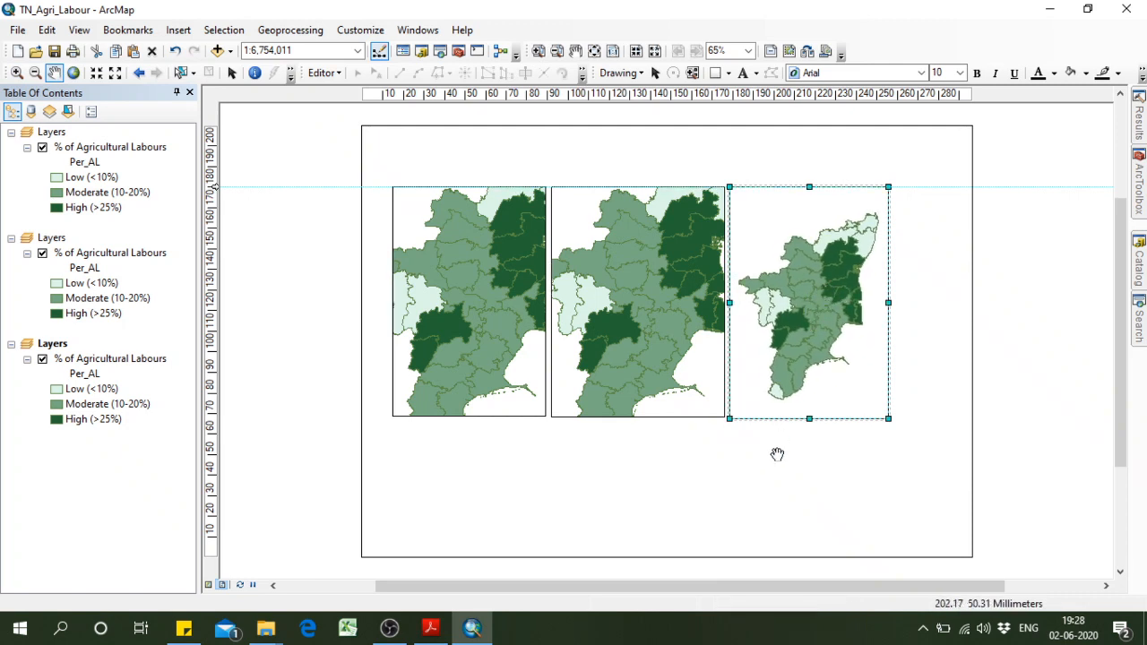
left_click(654, 75)
left_click(845, 425)
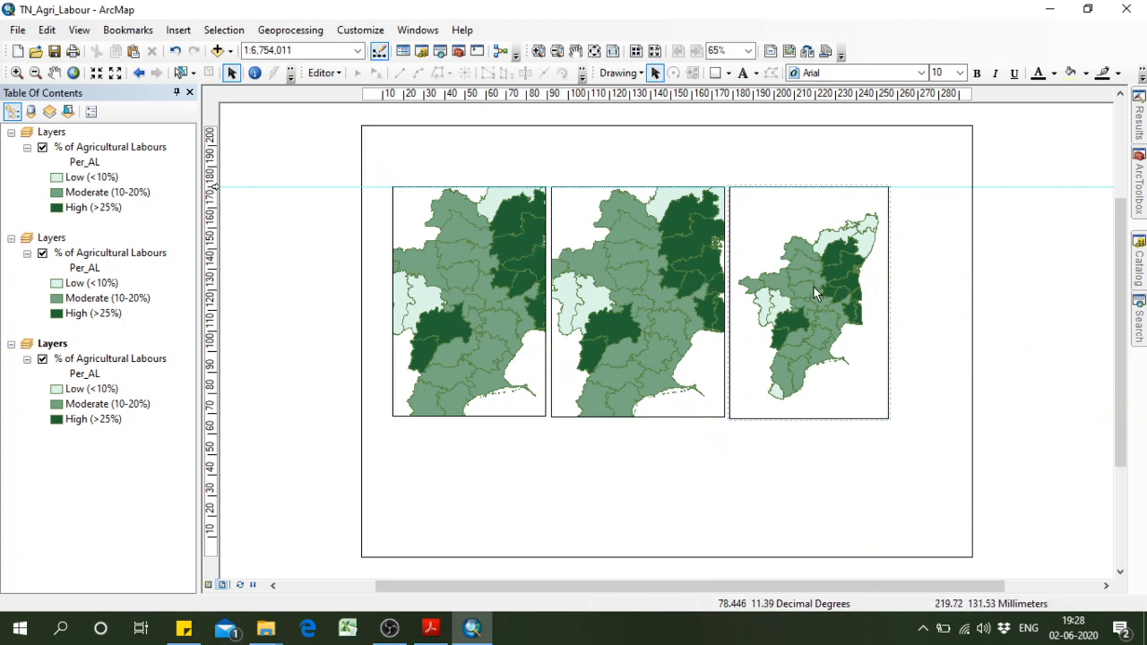
Set the first data frame's border to None in its frame properties.
left_click(495, 258)
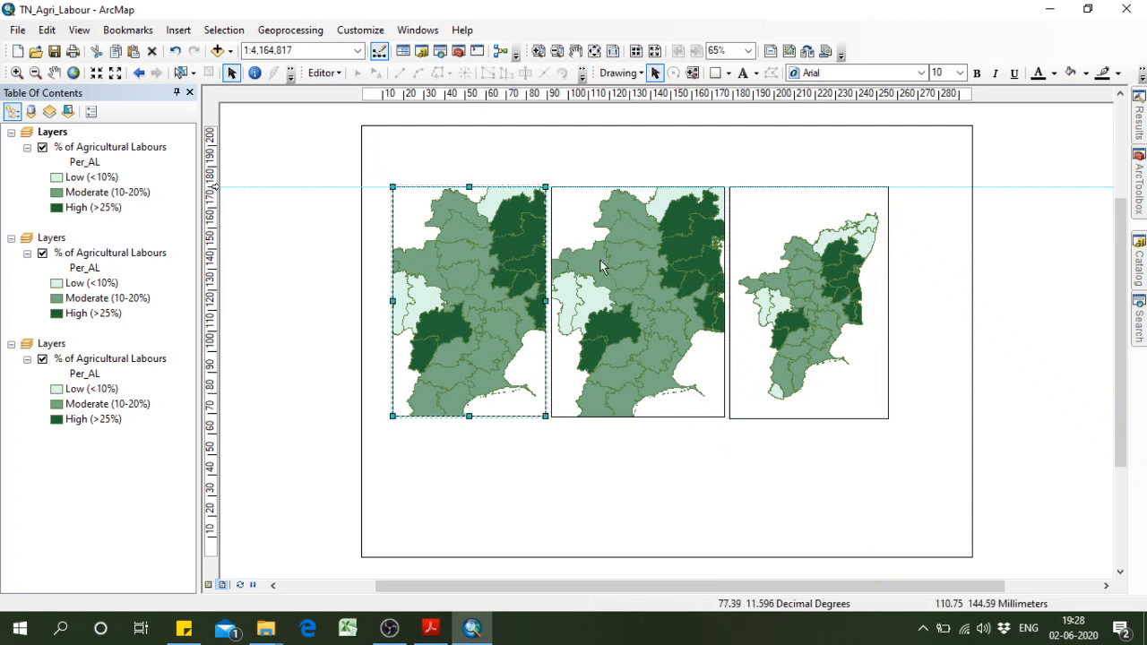
right_click(509, 281)
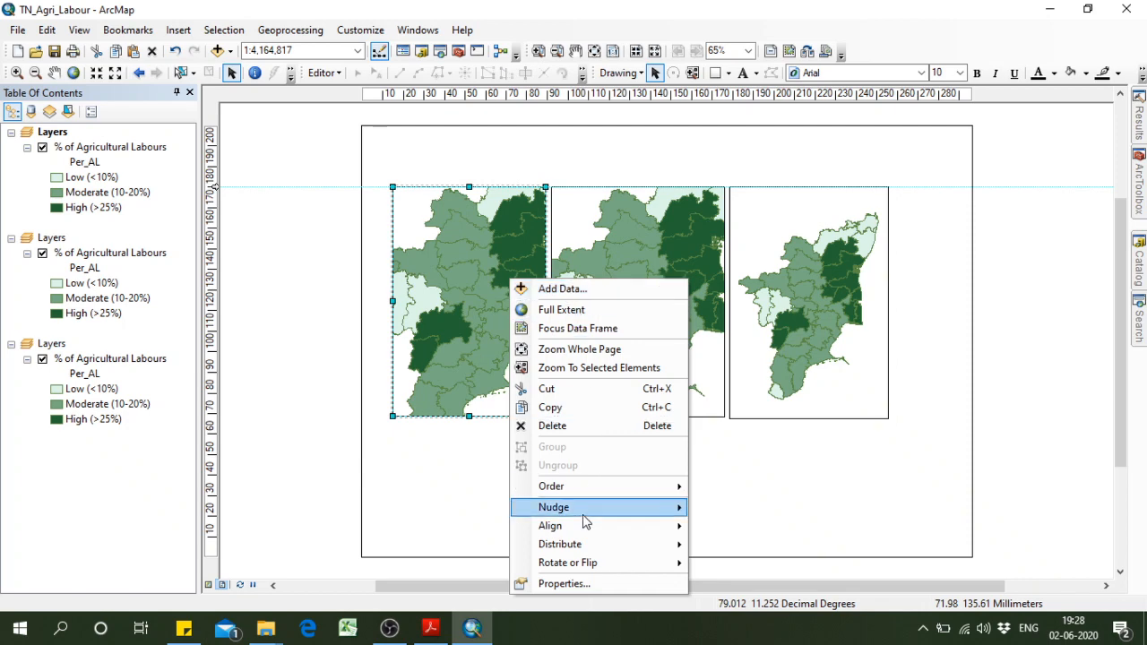
left_click(647, 583)
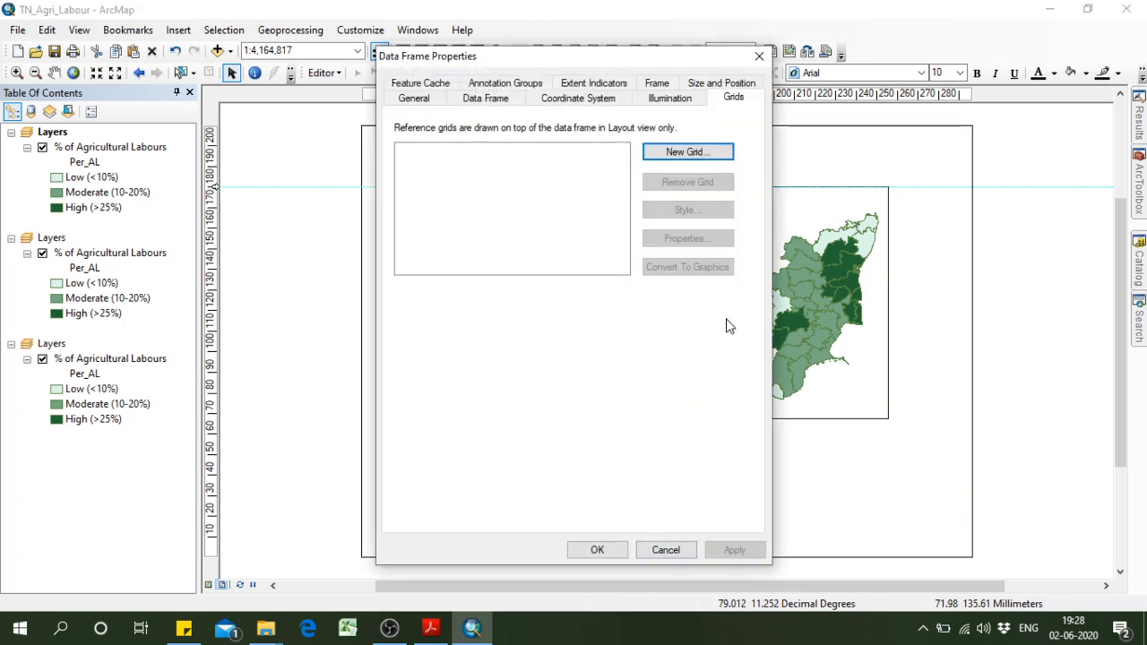
left_click(661, 83)
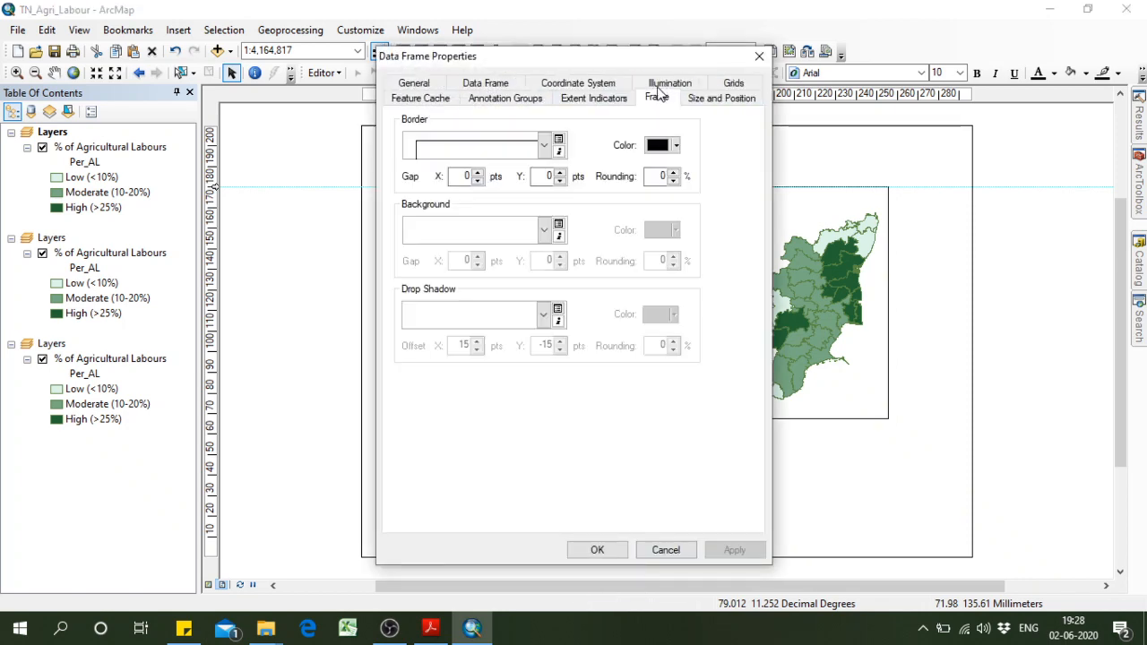
left_click(544, 149)
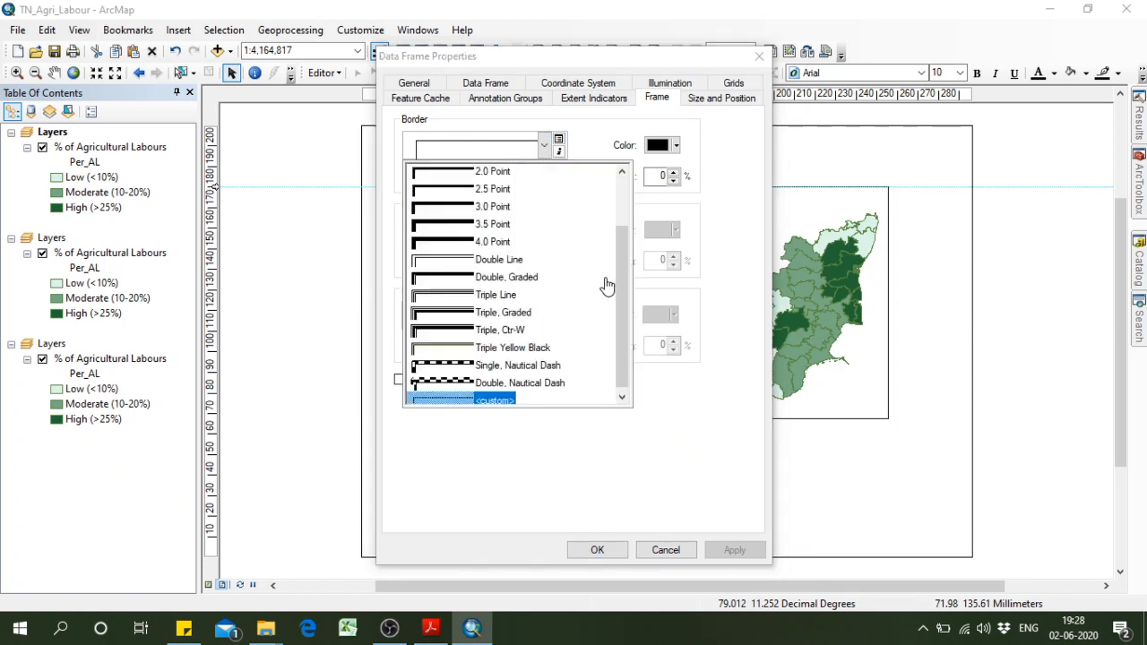
left_click_drag(620, 251, 618, 195)
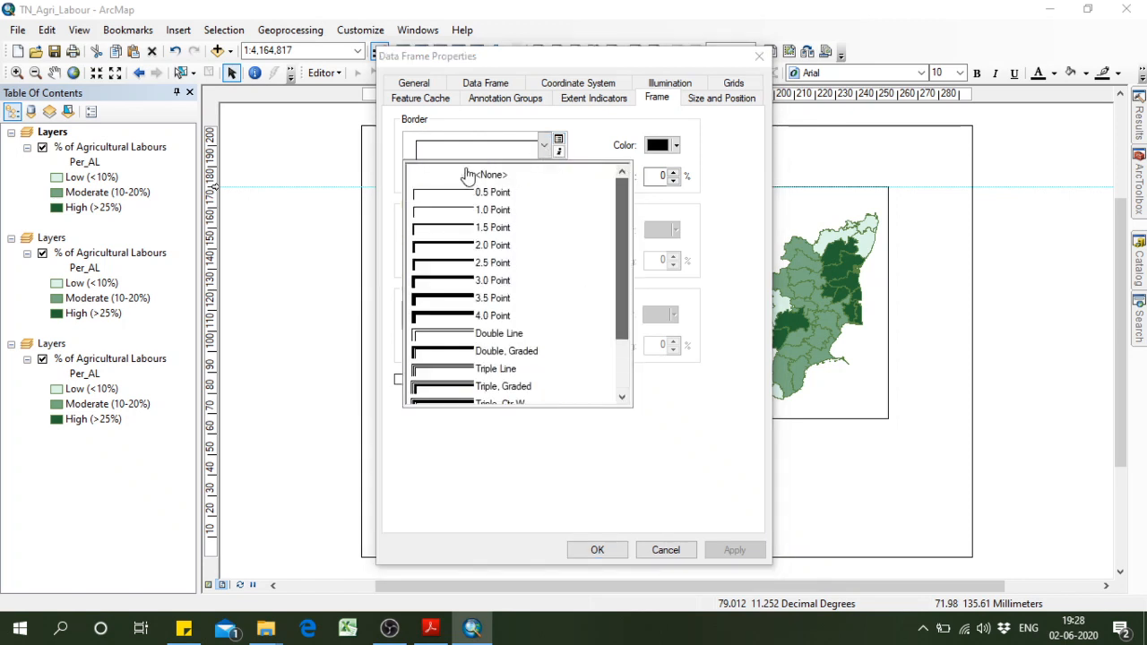
left_click(484, 177)
left_click(732, 550)
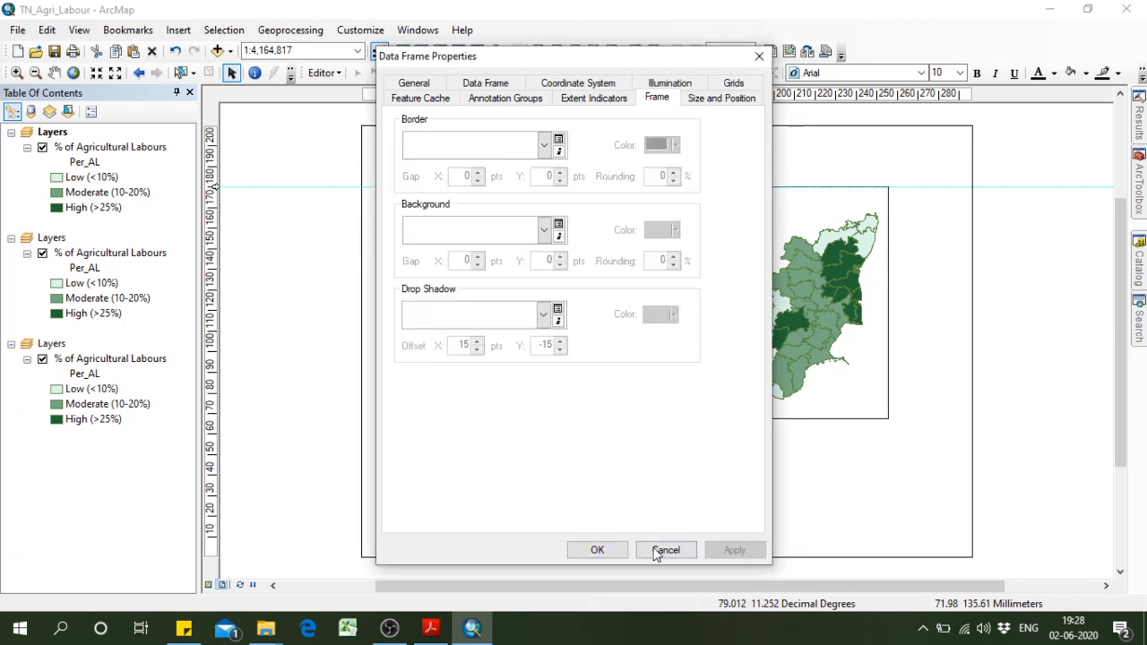
left_click(597, 549)
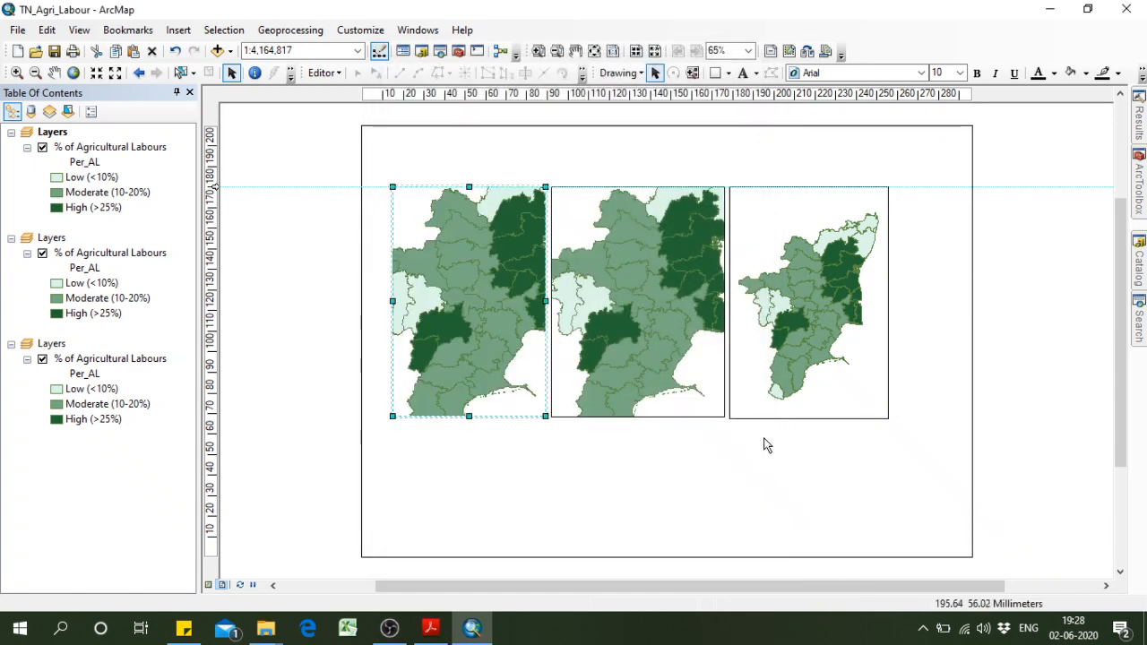
left_click(701, 449)
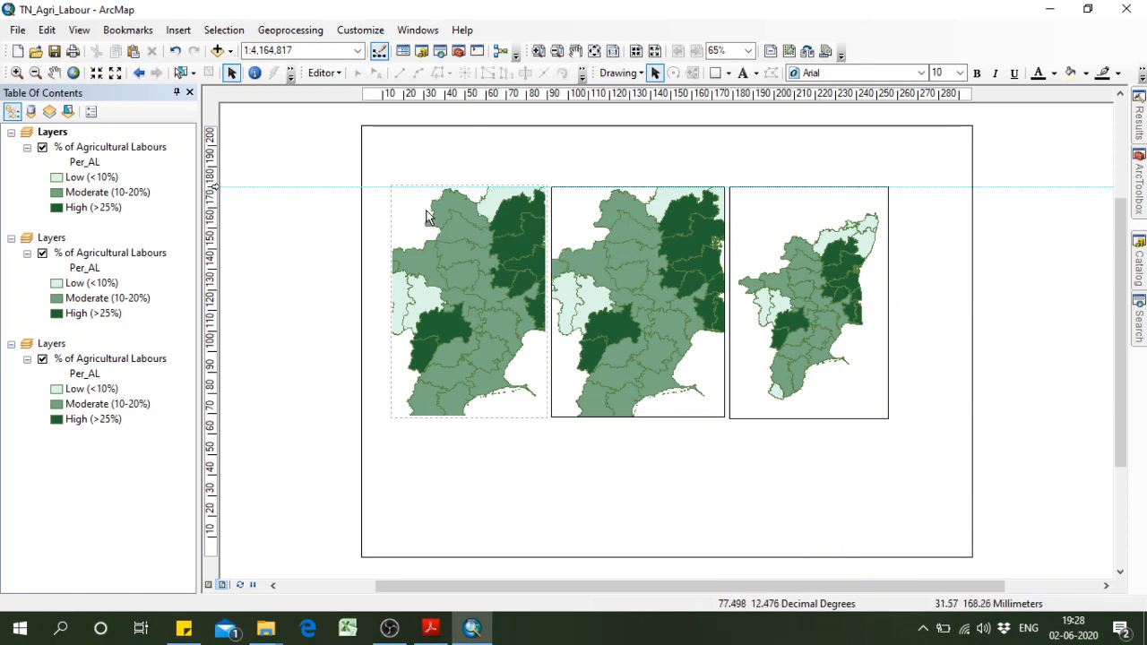
Undo the recent border, resize and move edits one by one, back to two full-size data frames without the third one.
left_click(78, 30)
left_click(52, 48)
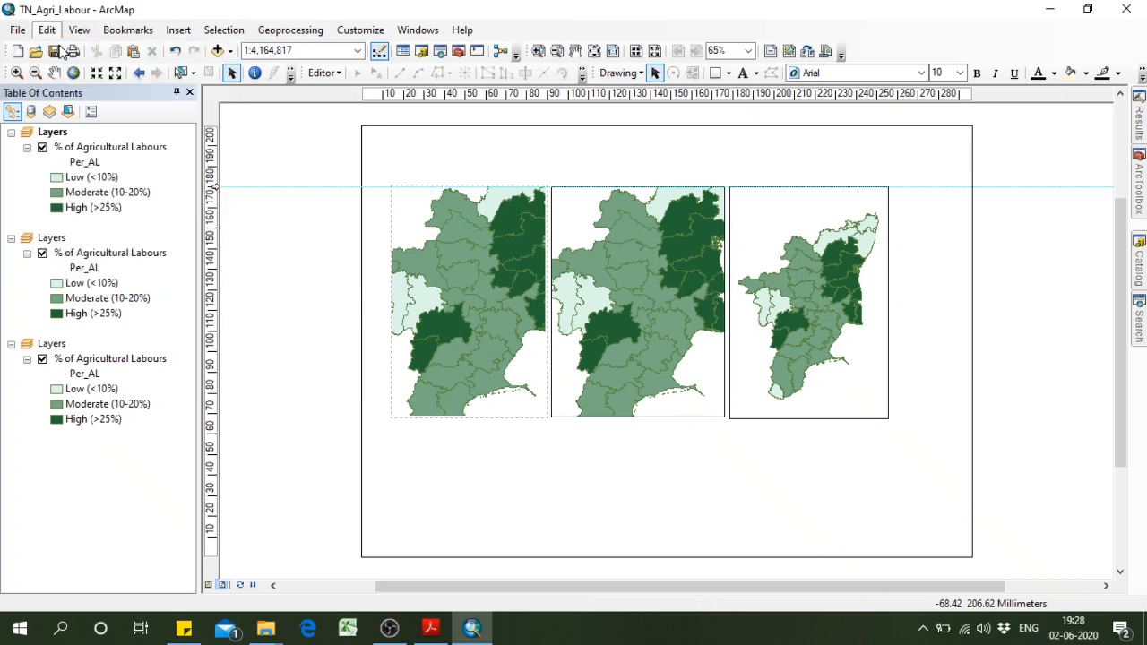
left_click(47, 30)
left_click(52, 49)
left_click(46, 30)
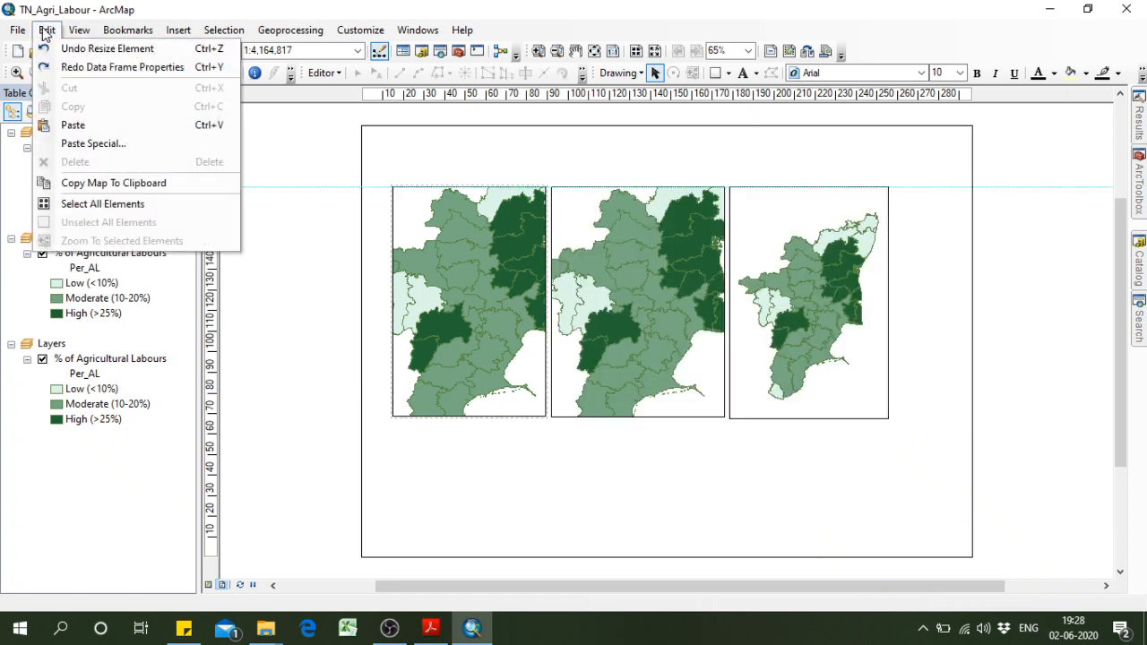
left_click(55, 48)
left_click(47, 29)
left_click(63, 50)
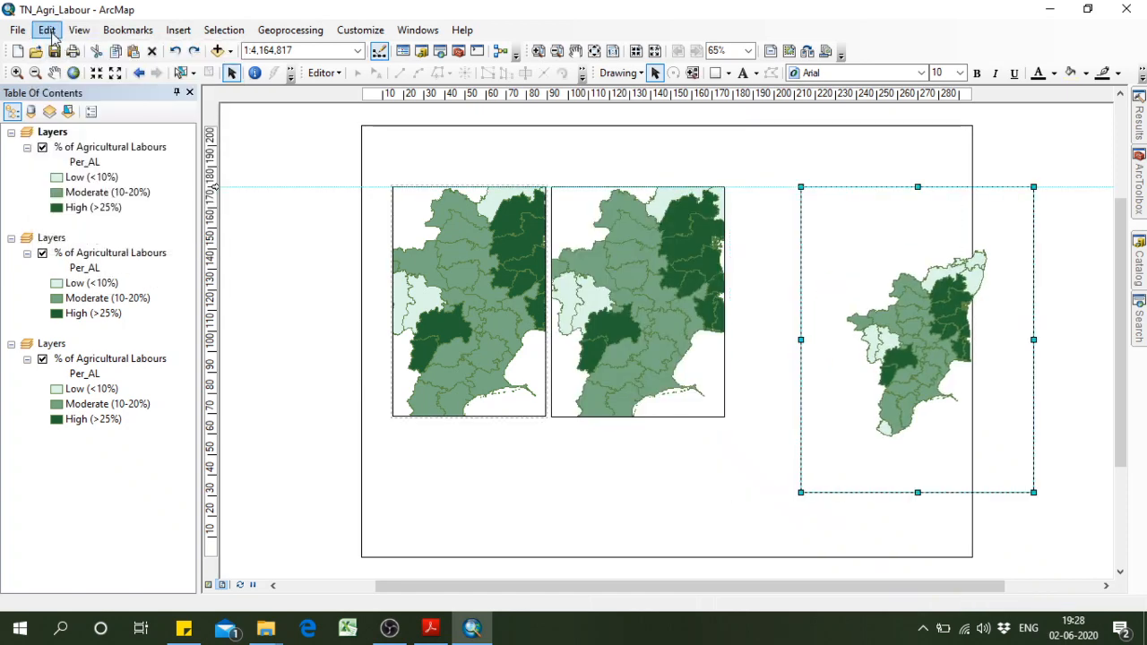
left_click(46, 30)
left_click(56, 49)
left_click(49, 33)
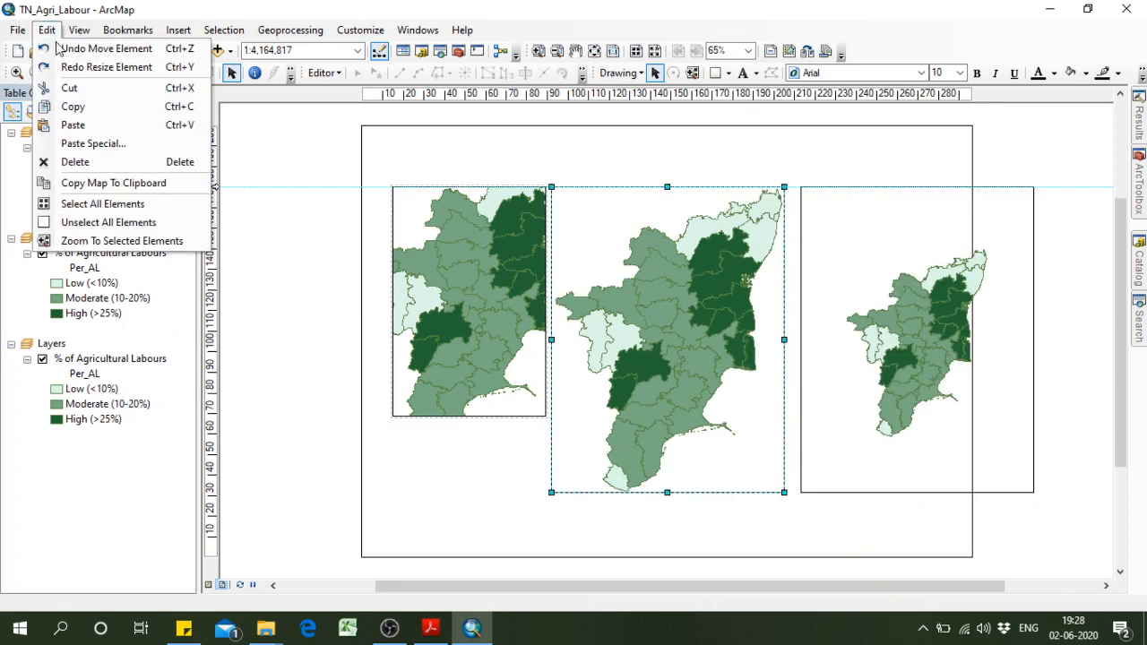
left_click(54, 48)
left_click(50, 32)
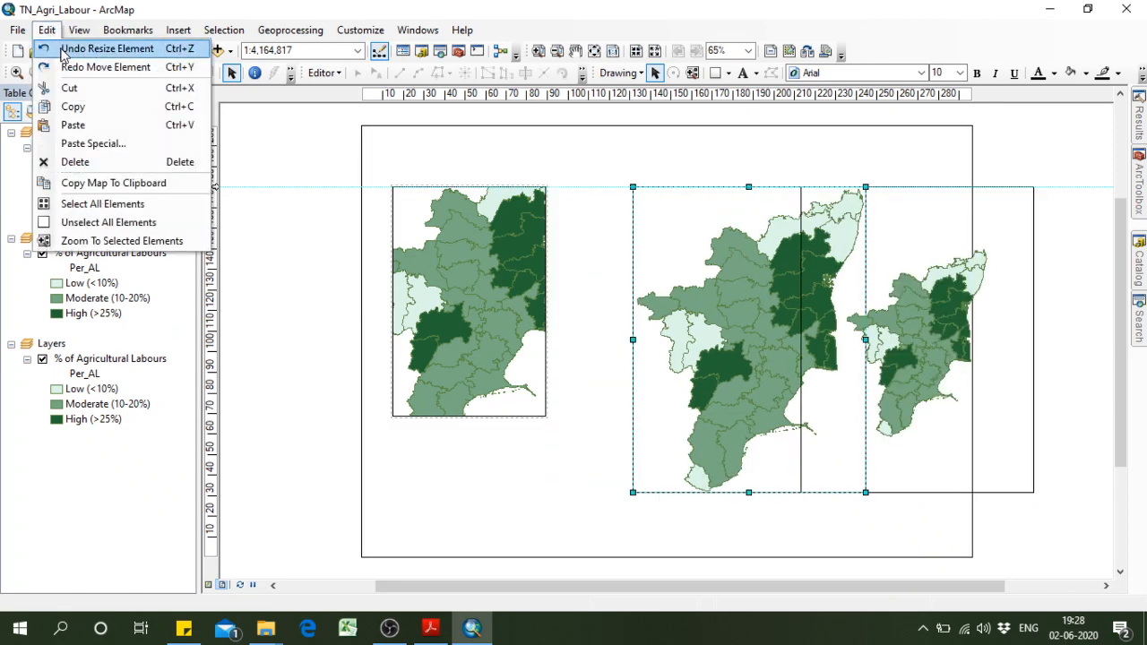
left_click(55, 49)
left_click(47, 30)
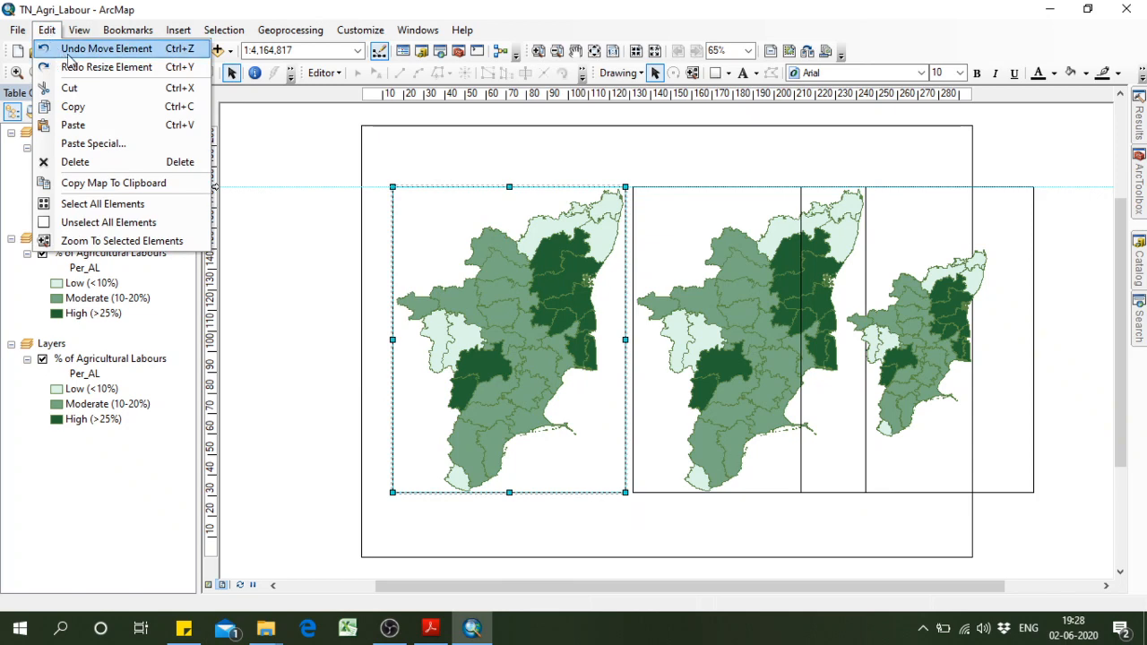
left_click(55, 48)
left_click(47, 30)
left_click(56, 48)
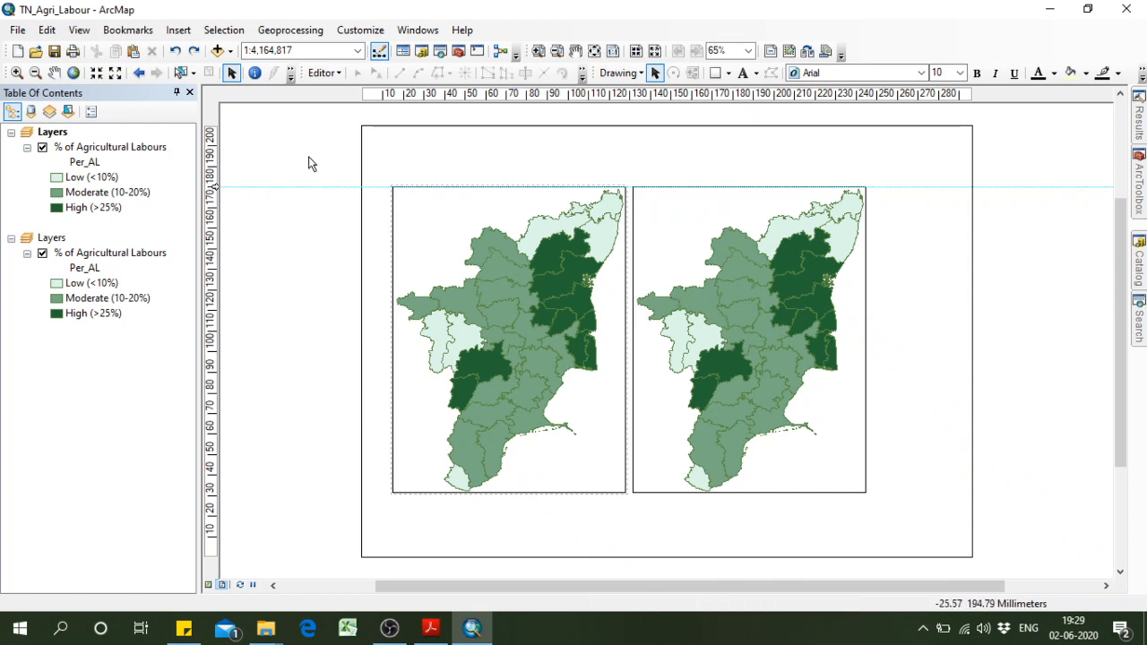
Select both data frames and move them together about 20 mm to the right, roughly centring them across the page.
left_click_drag(383, 161, 901, 520)
left_click_drag(686, 385, 730, 385)
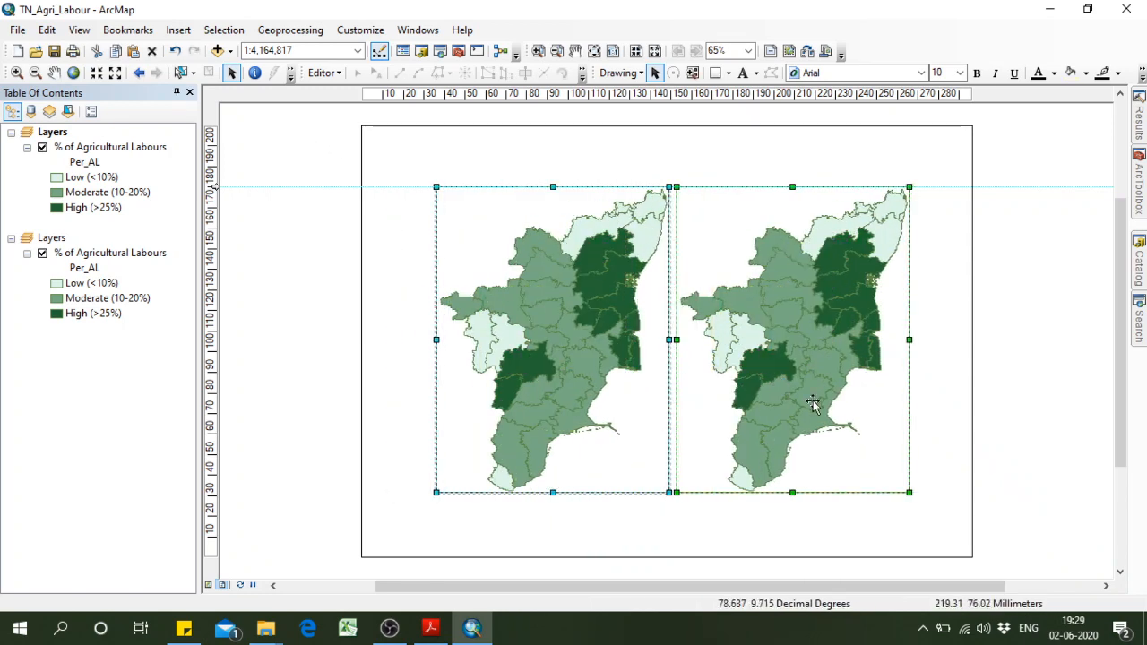
left_click(955, 430)
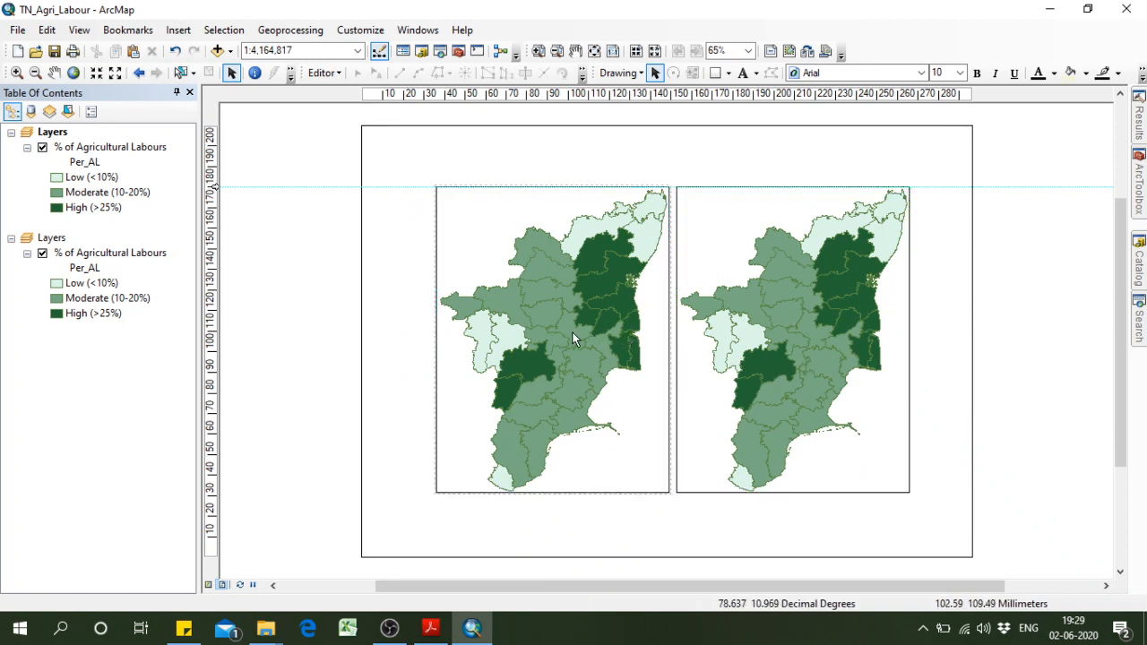
Set the first data frame's border to None in its frame properties.
left_click(556, 260)
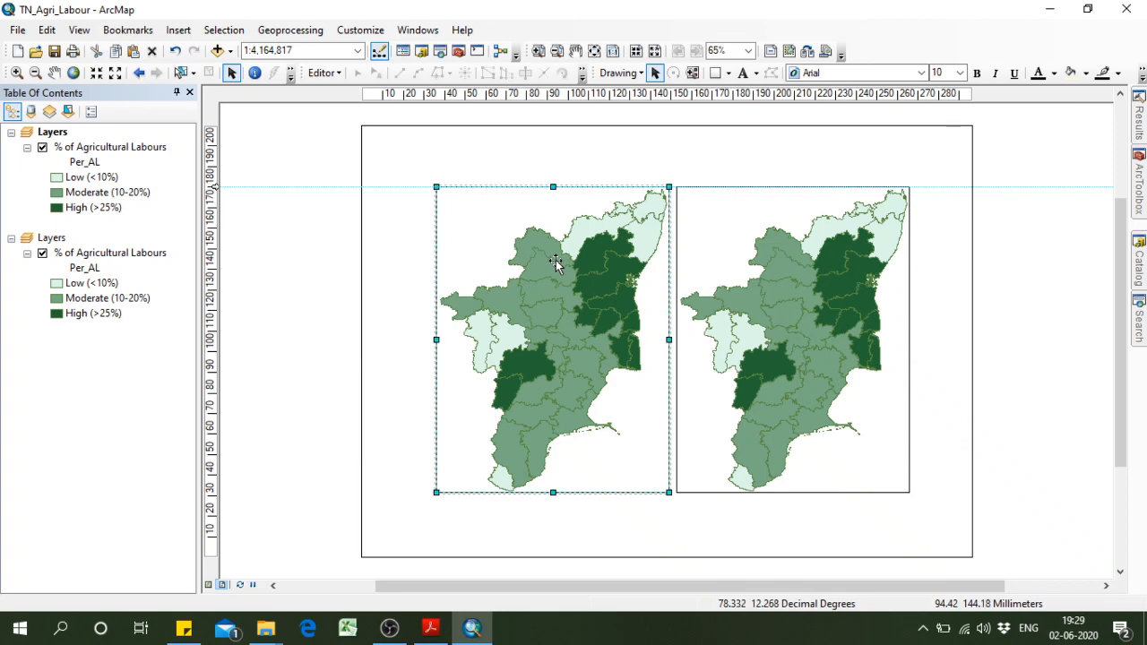
right_click(555, 260)
left_click(618, 563)
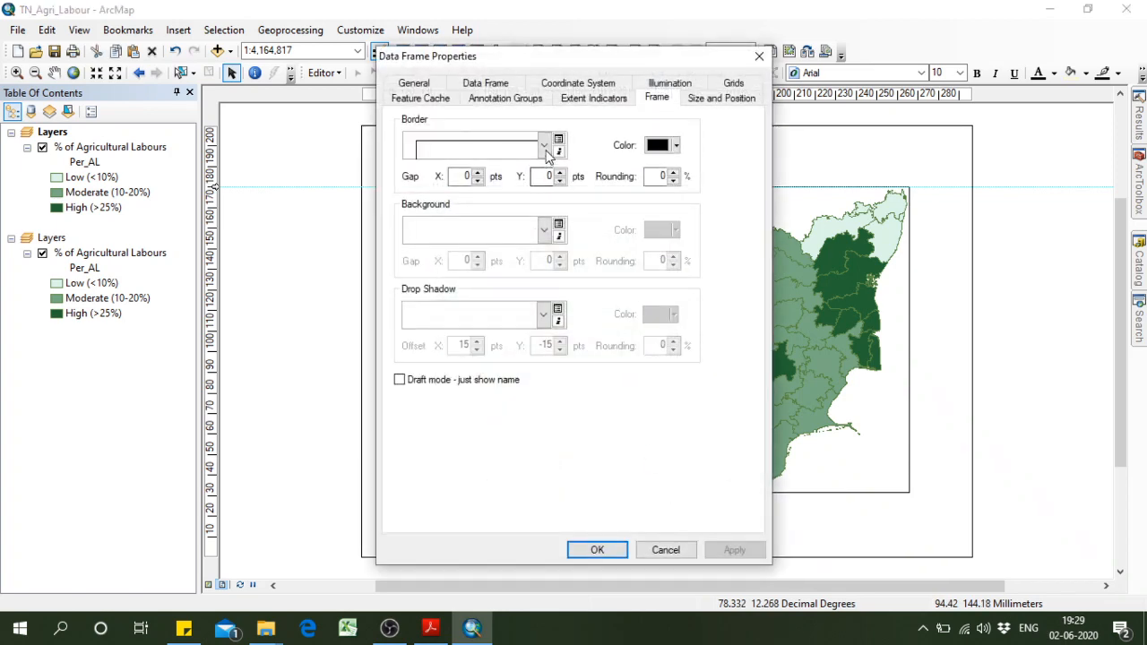
left_click(543, 146)
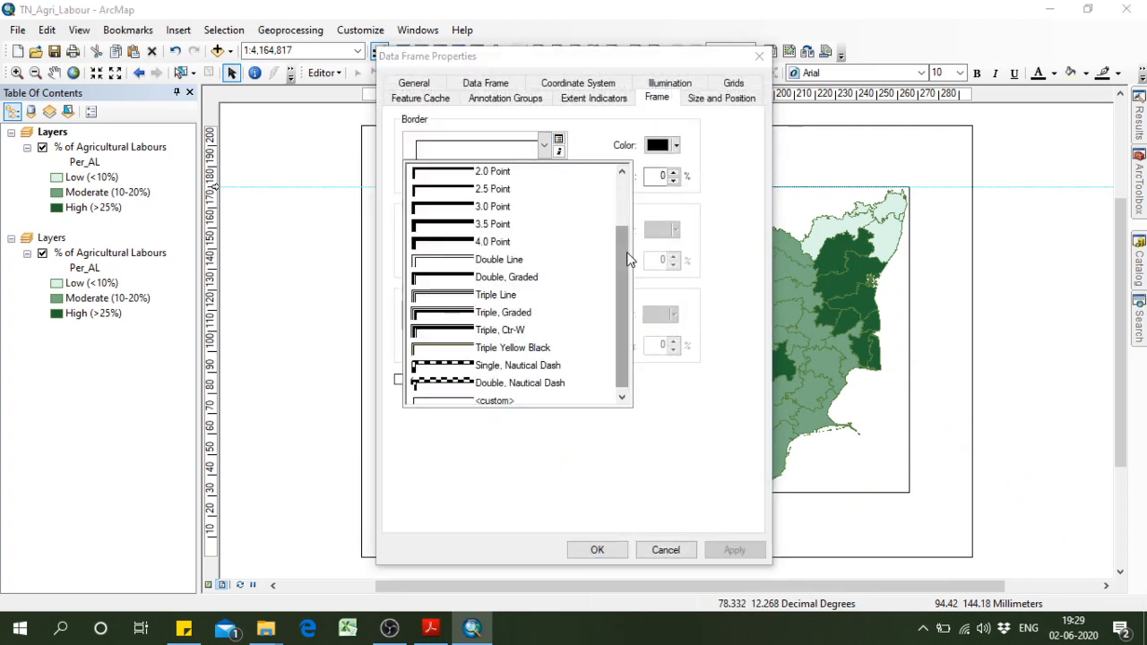
scroll(627, 259, "up", 2)
left_click(499, 175)
left_click(597, 548)
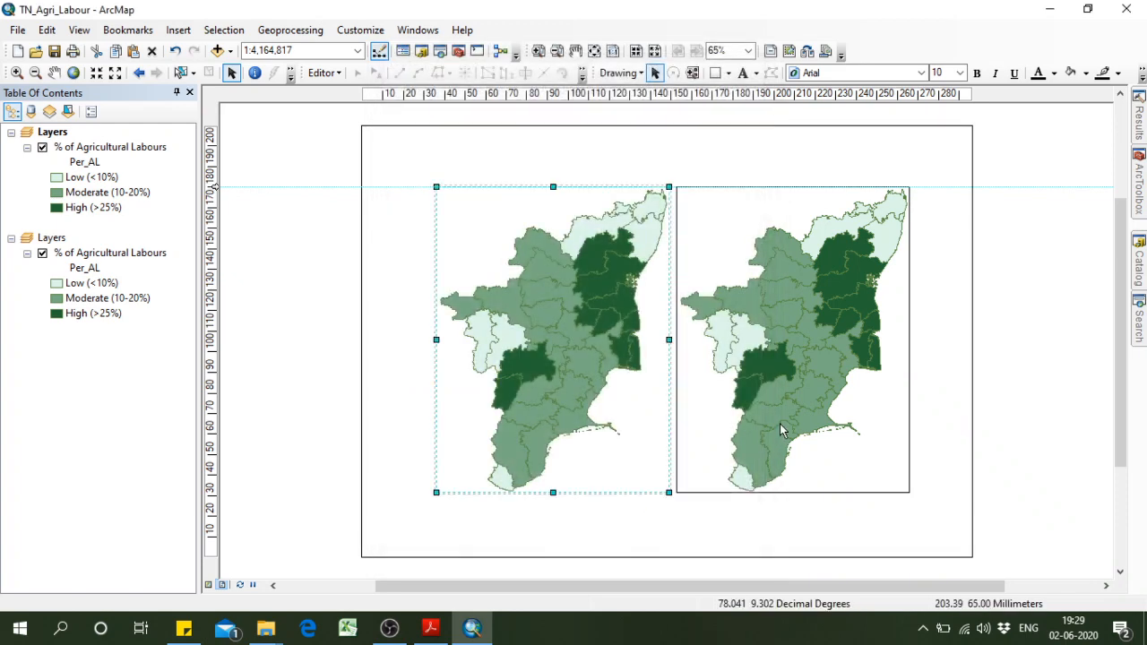
Remove the second data frame's border by setting it to None, and deselect the frame.
left_click(782, 426)
right_click(785, 414)
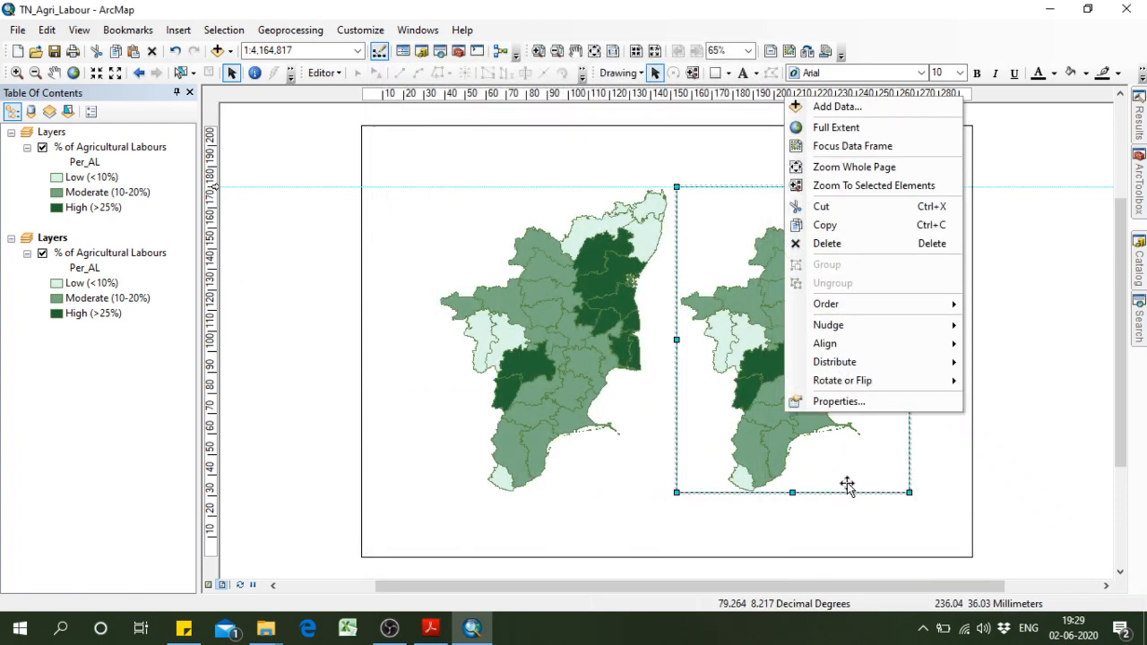
left_click(838, 401)
left_click(542, 149)
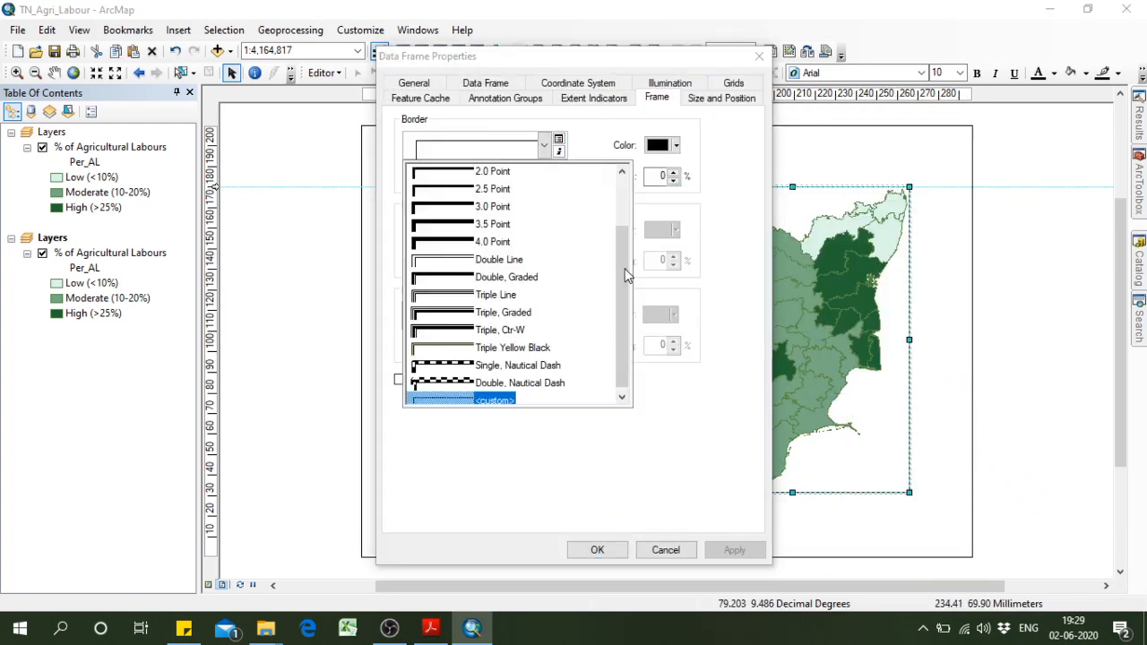
scroll(619, 256, "up", 2)
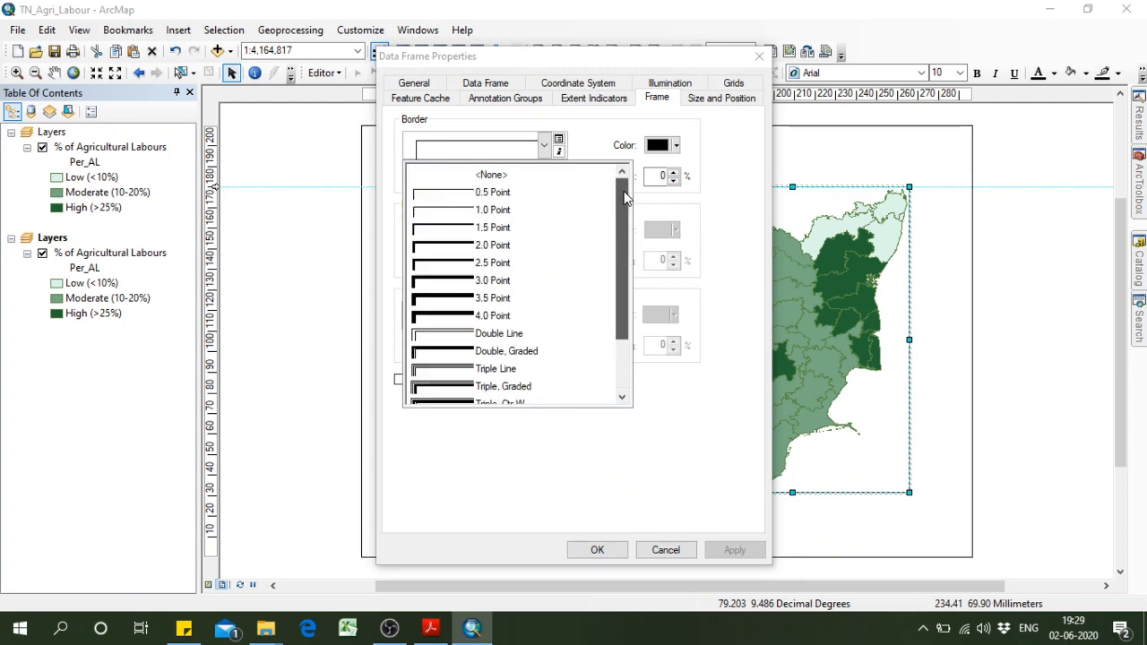
left_click(480, 176)
left_click(597, 549)
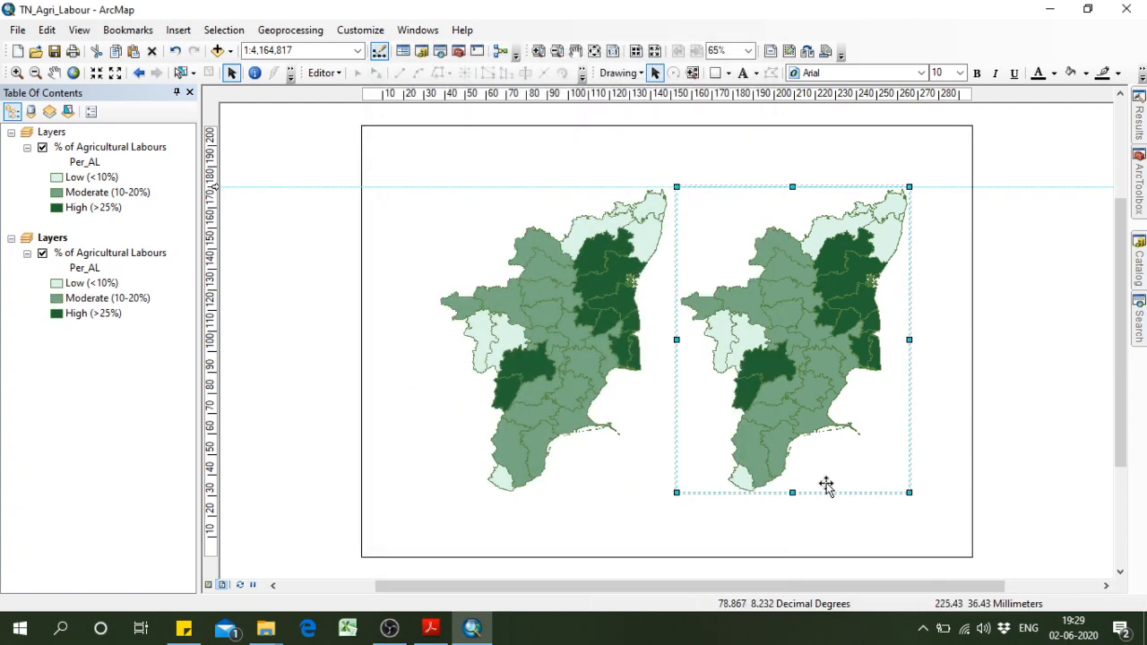
left_click(900, 534)
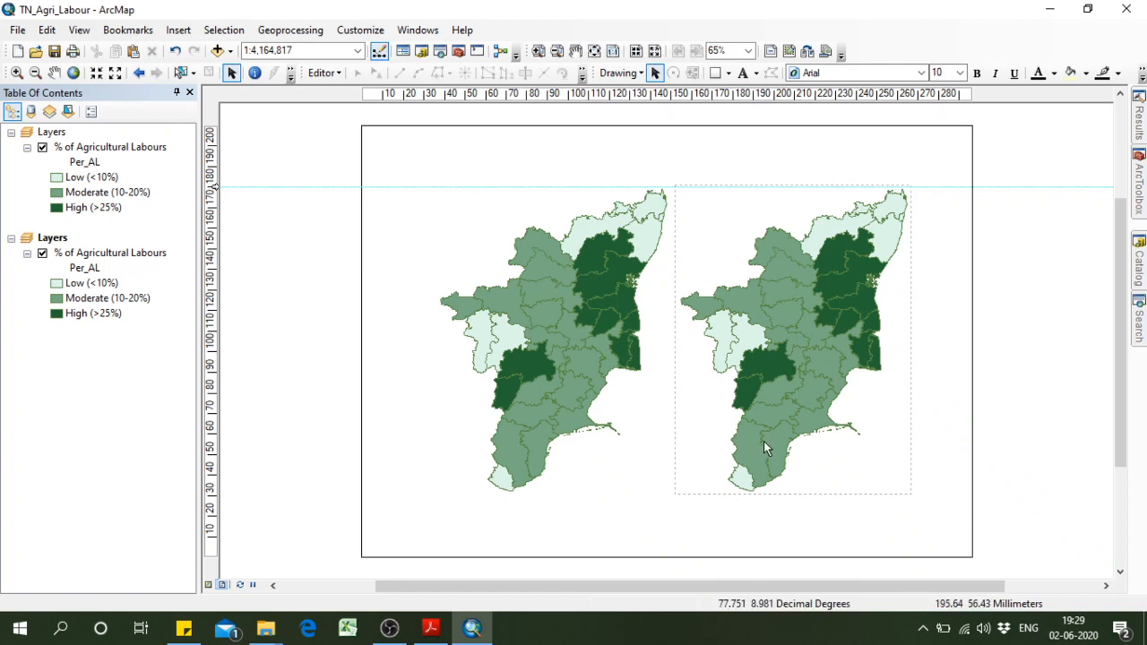
Change the value field of the graduated colours for the second data frame's layer to Per_Agri.
right_click(112, 255)
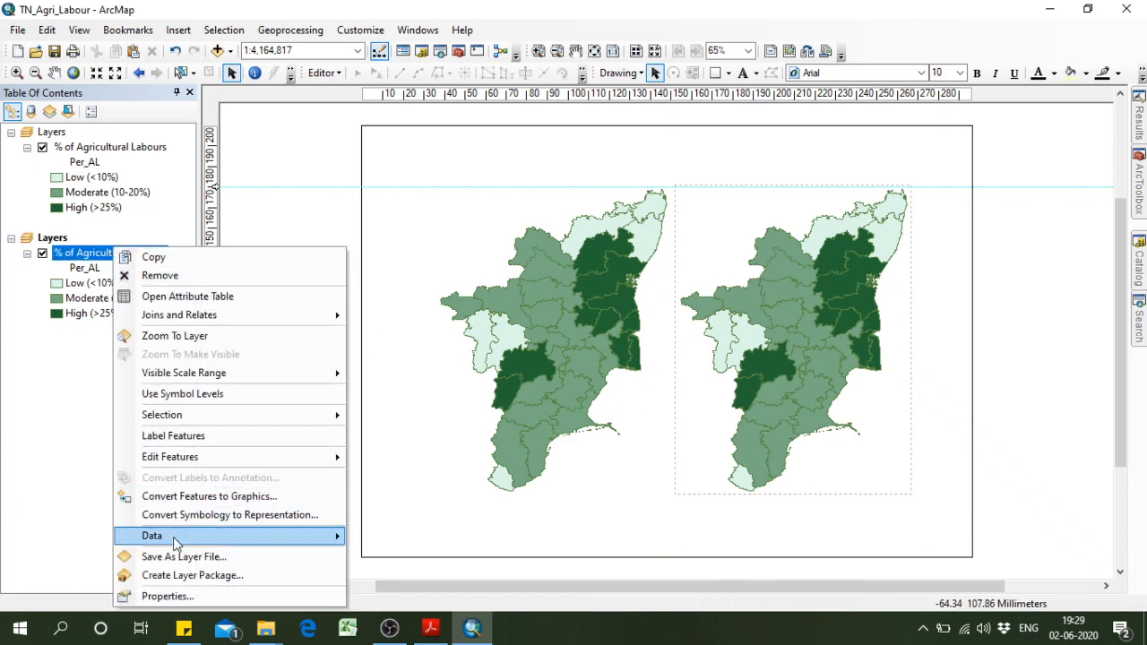
left_click(188, 594)
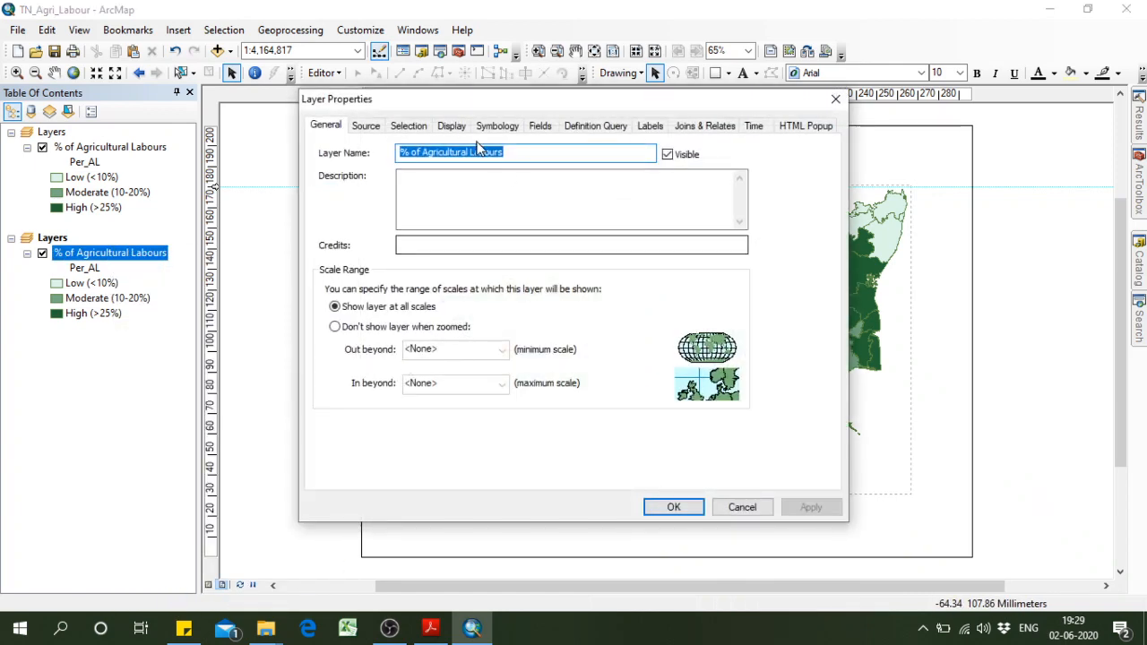
left_click_drag(546, 106, 495, 105)
left_click(445, 126)
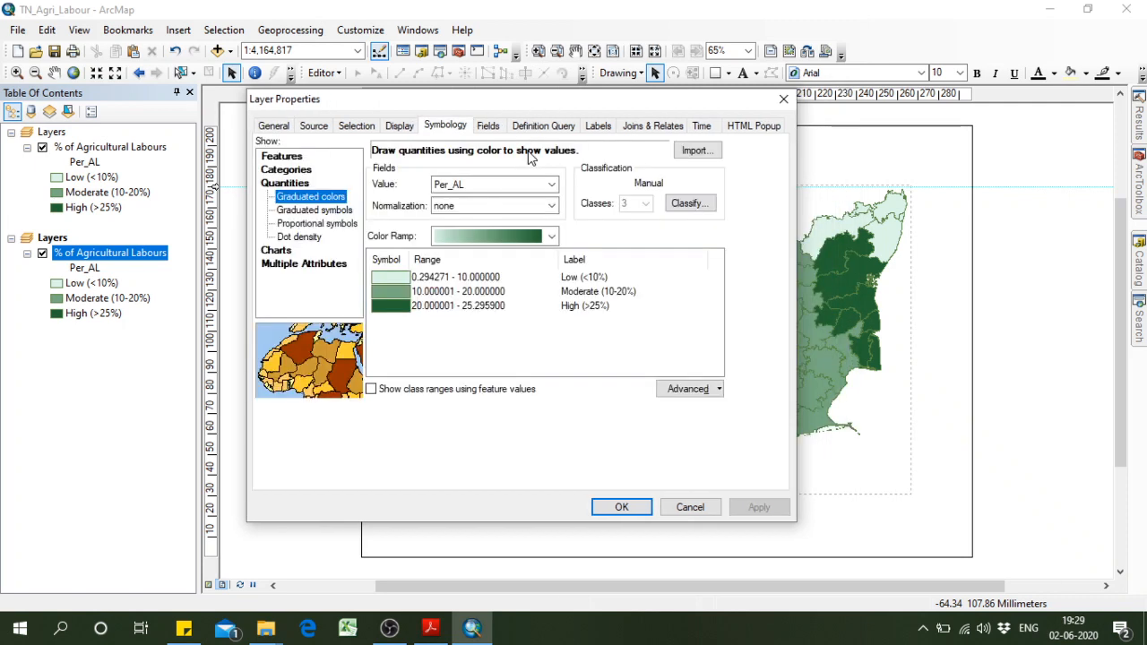
left_click(502, 184)
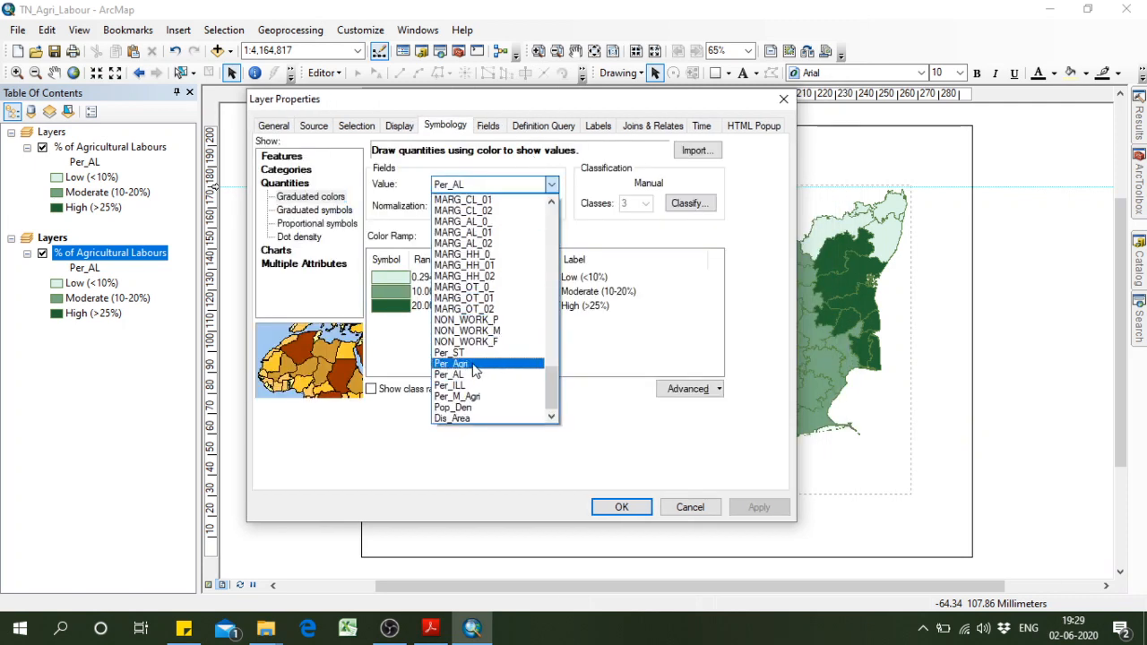
left_click(475, 364)
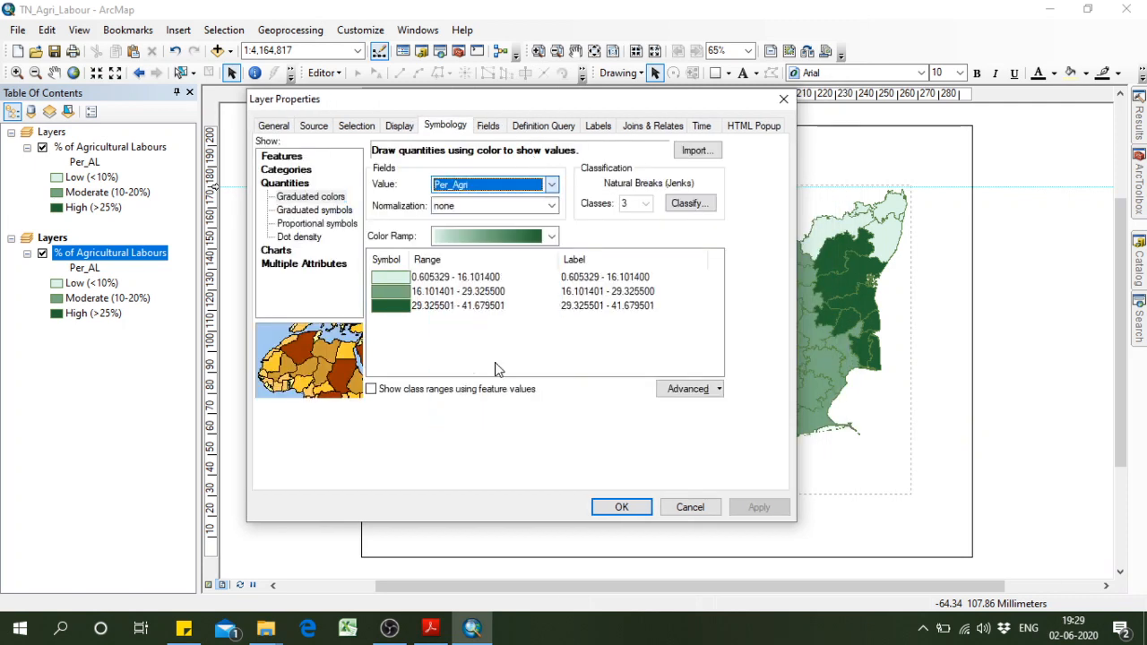
Set the first two class break values of the Per_Agri classification to 15 and 30.
left_click(688, 204)
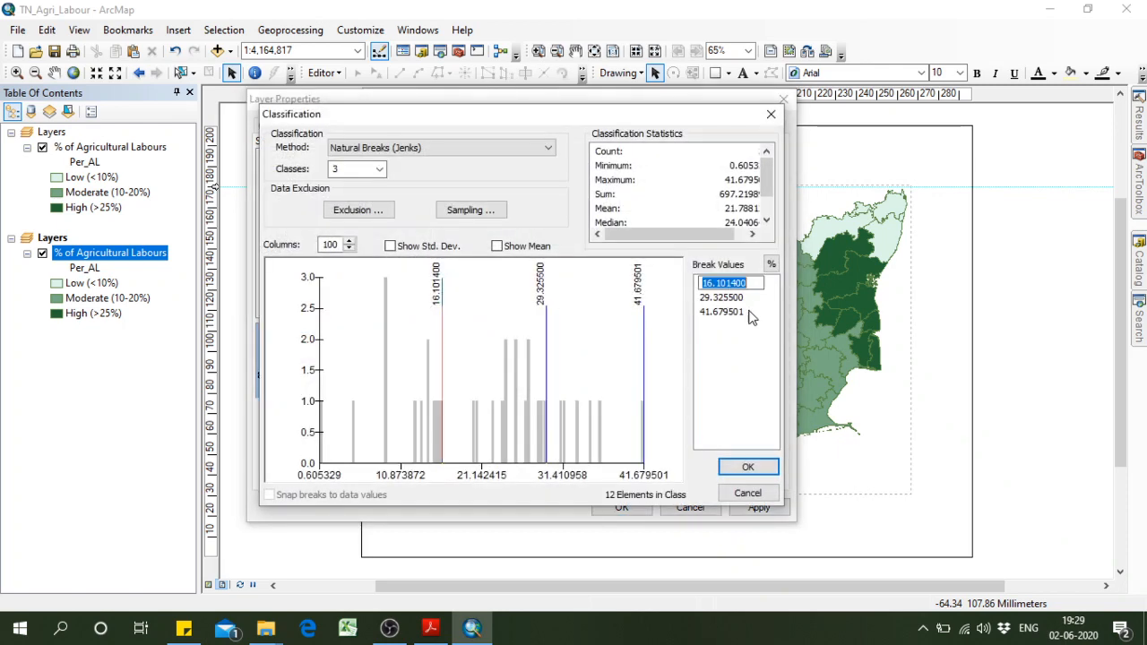
type("15")
key("Return")
left_click(735, 299)
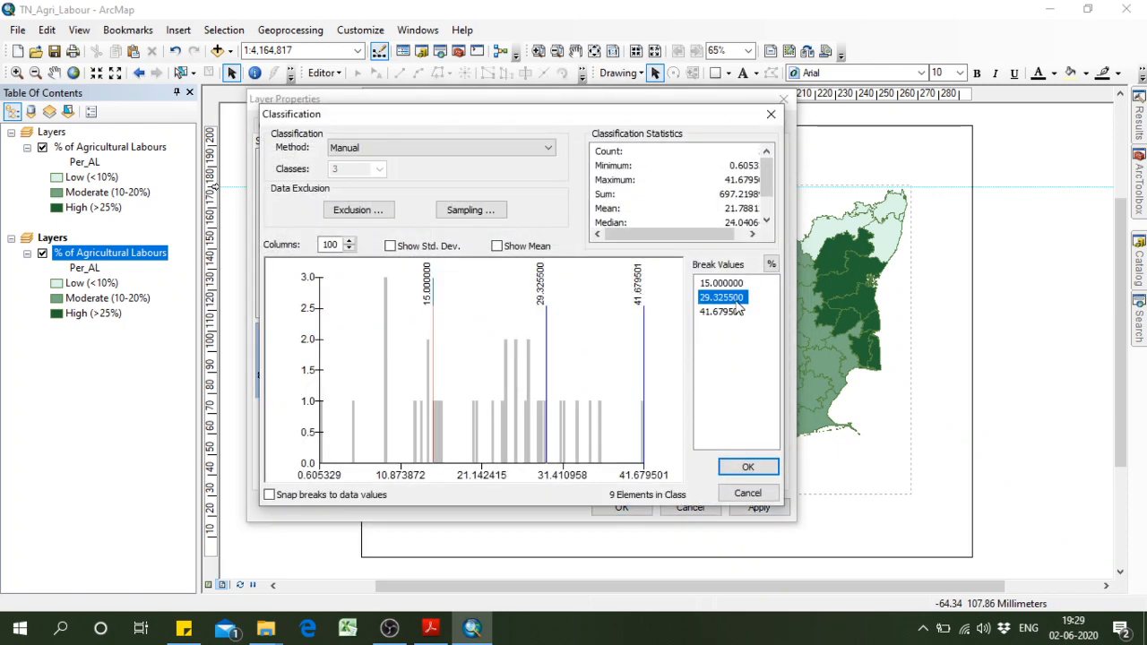
type("30")
key("Return")
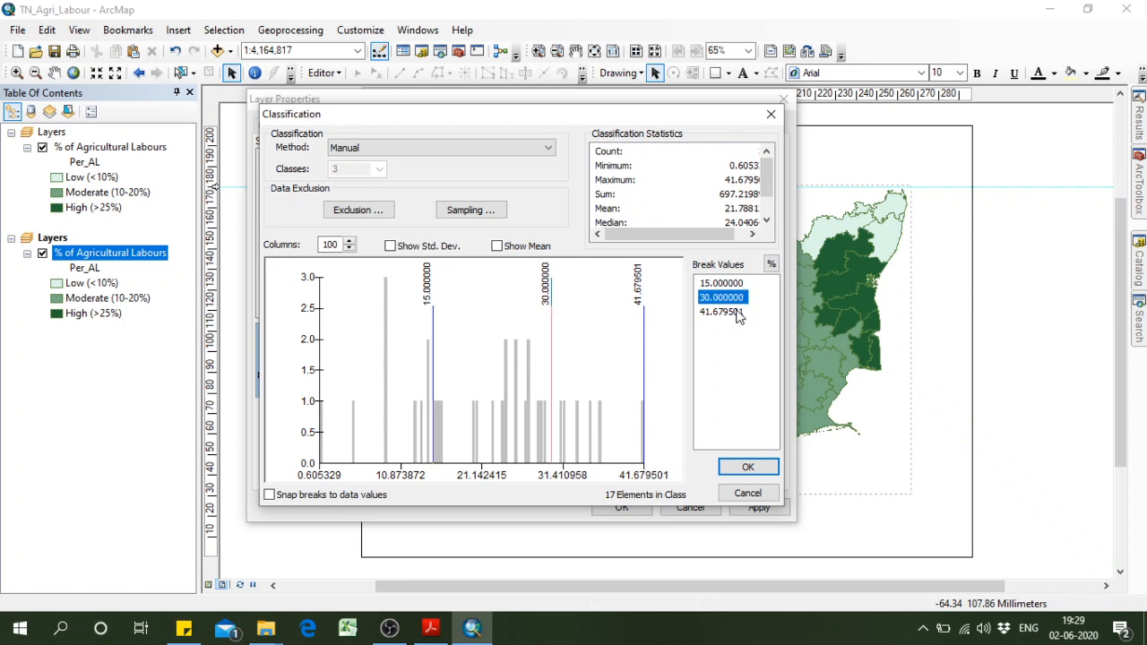
left_click(737, 311)
left_click(747, 468)
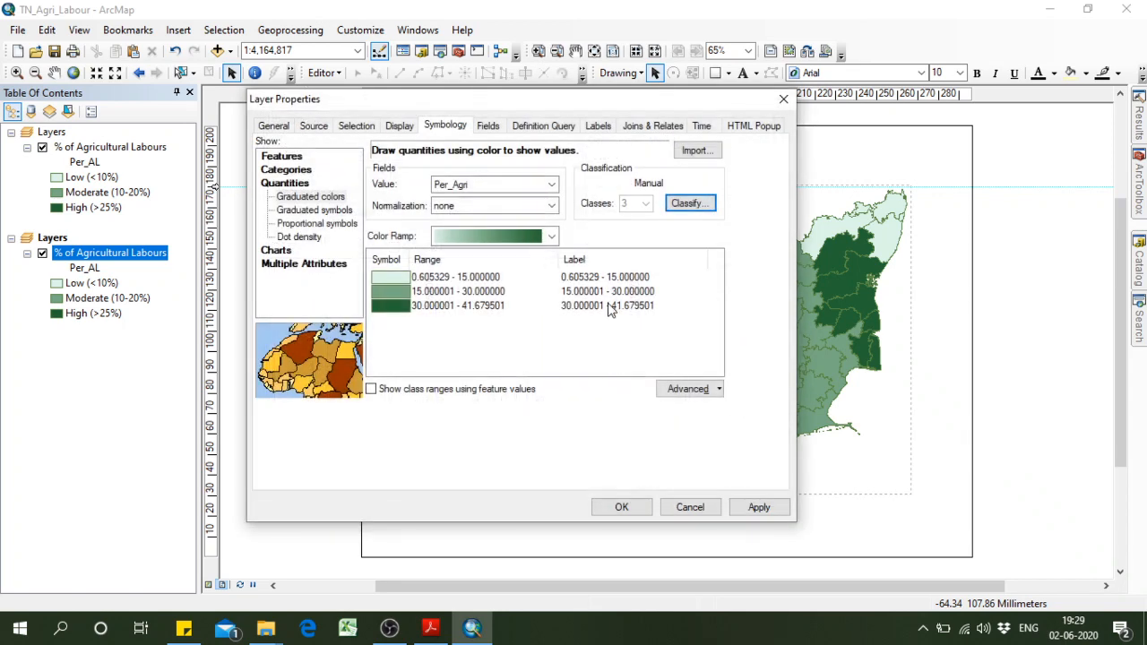
Relabel the lowest Per_Agri class as "Low(<15%)".
left_click(610, 277)
left_click(610, 276)
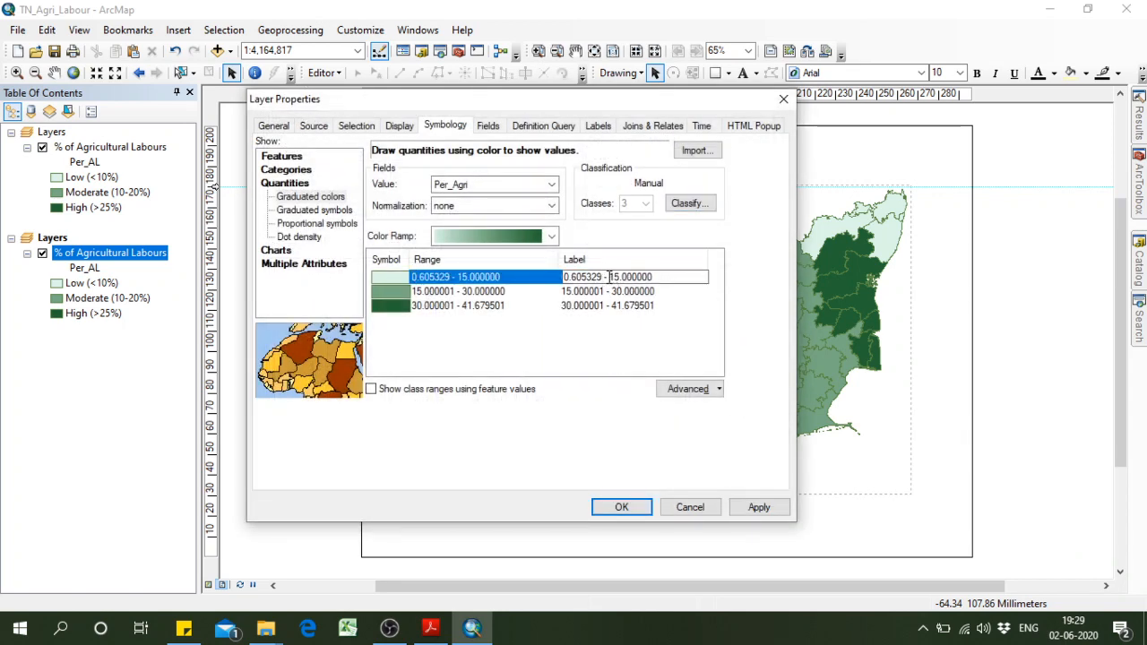
left_click_drag(609, 277, 555, 272)
type("Low(<")
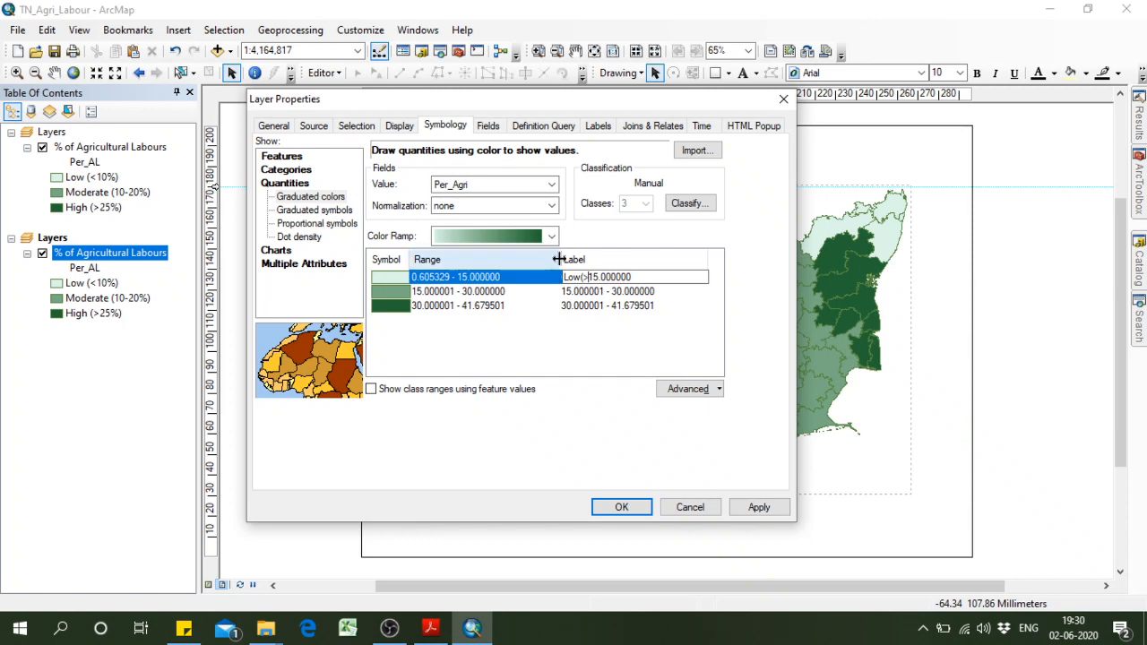
type(")")
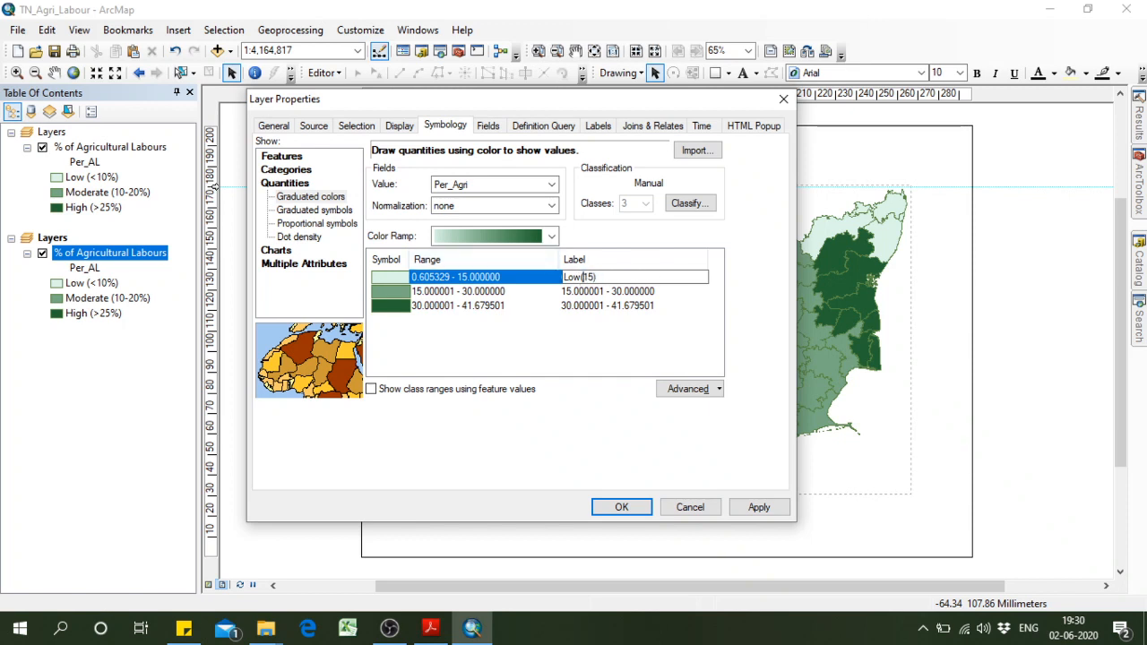
type("<15%")
Relabel the middle Per_Agri class as "Moderate (15-30%)".
left_click(604, 293)
left_click(565, 293)
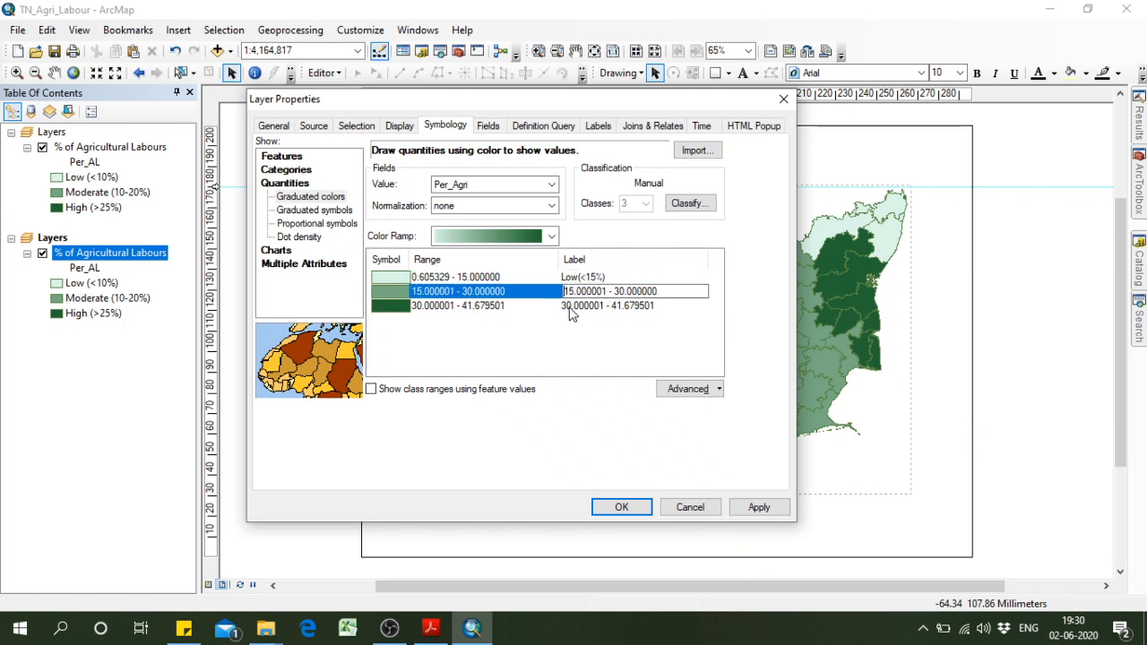
type("Moderate ")
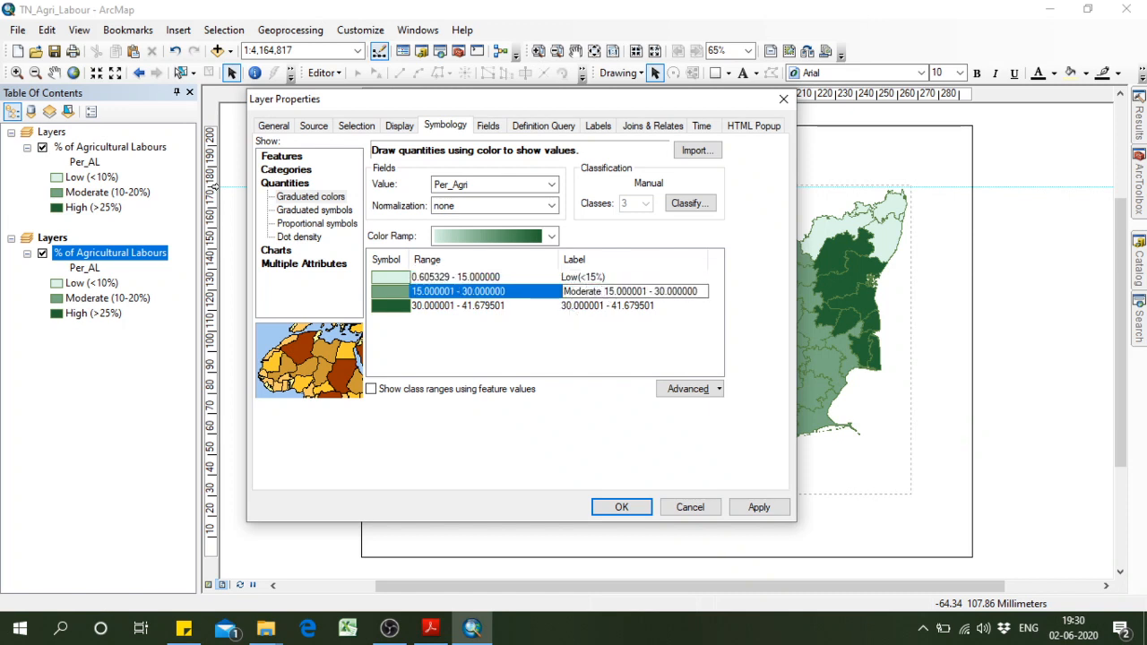
type("(1")
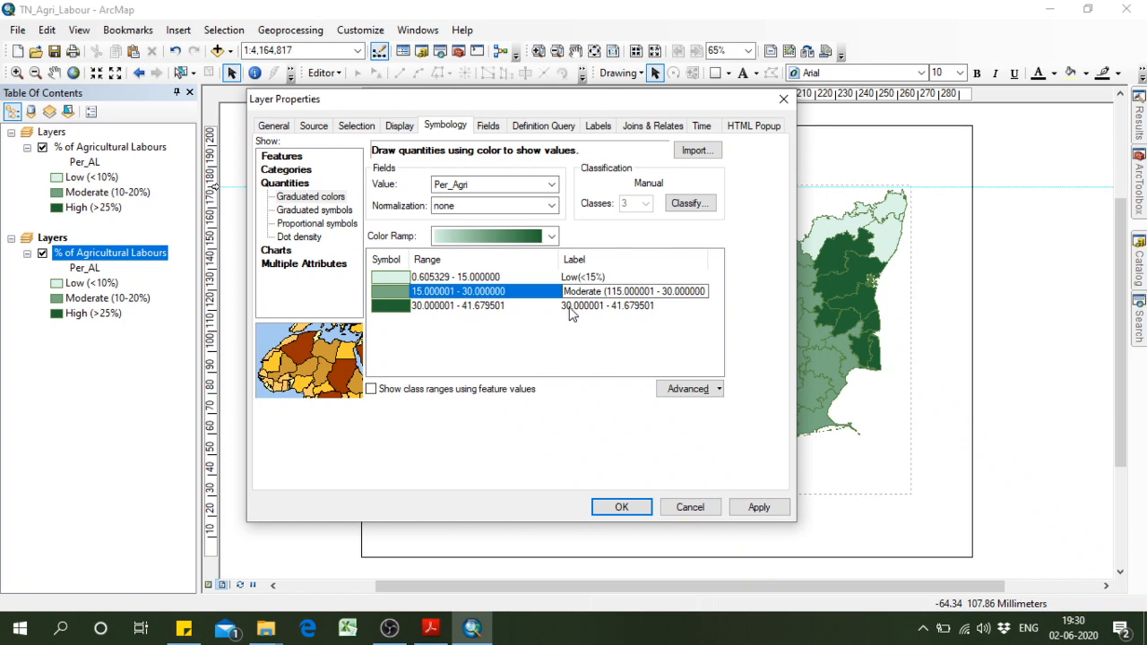
type("5-30")
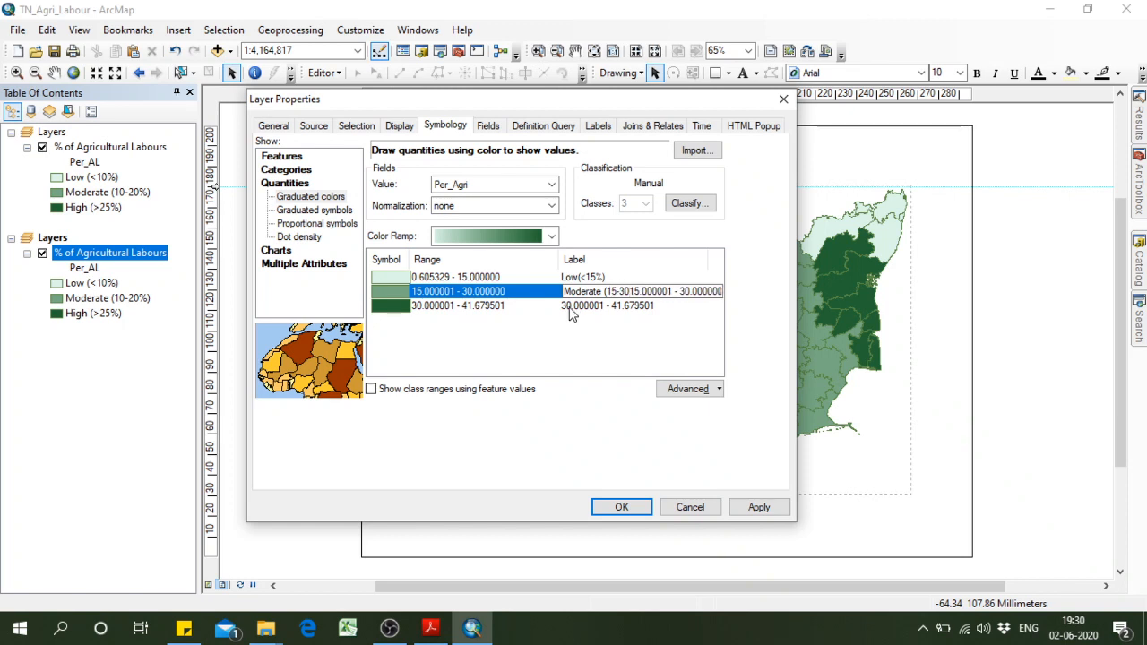
type("%")
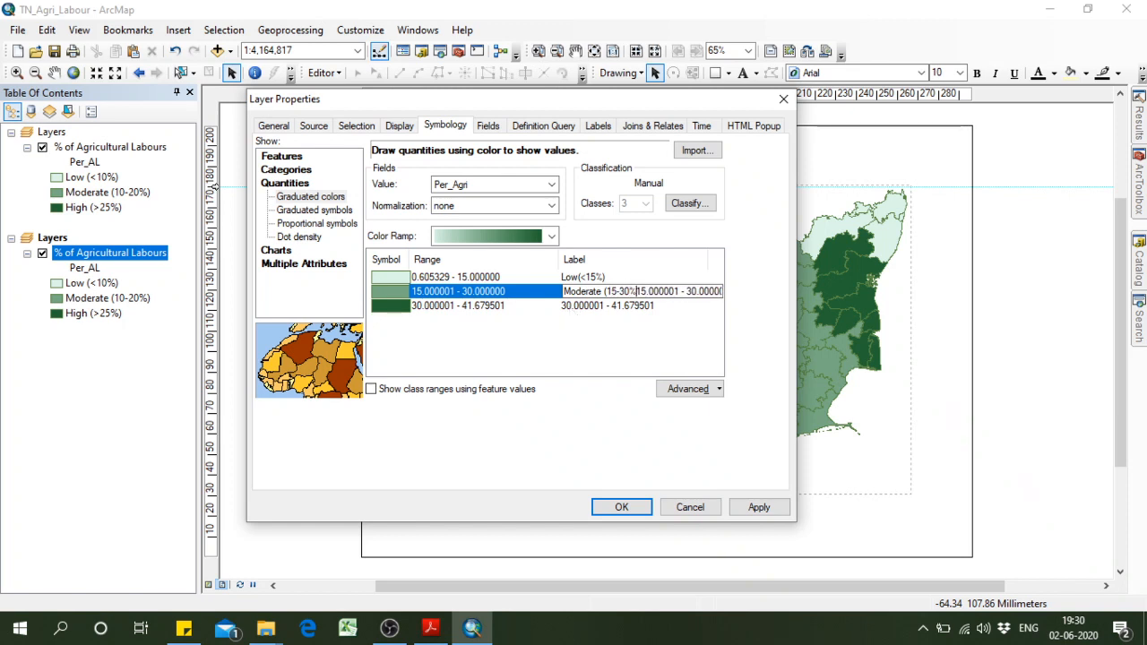
type(")")
Relabel the highest Per_Agri class as "High (>30%)" and apply the symbology to the layer.
left_click(591, 307)
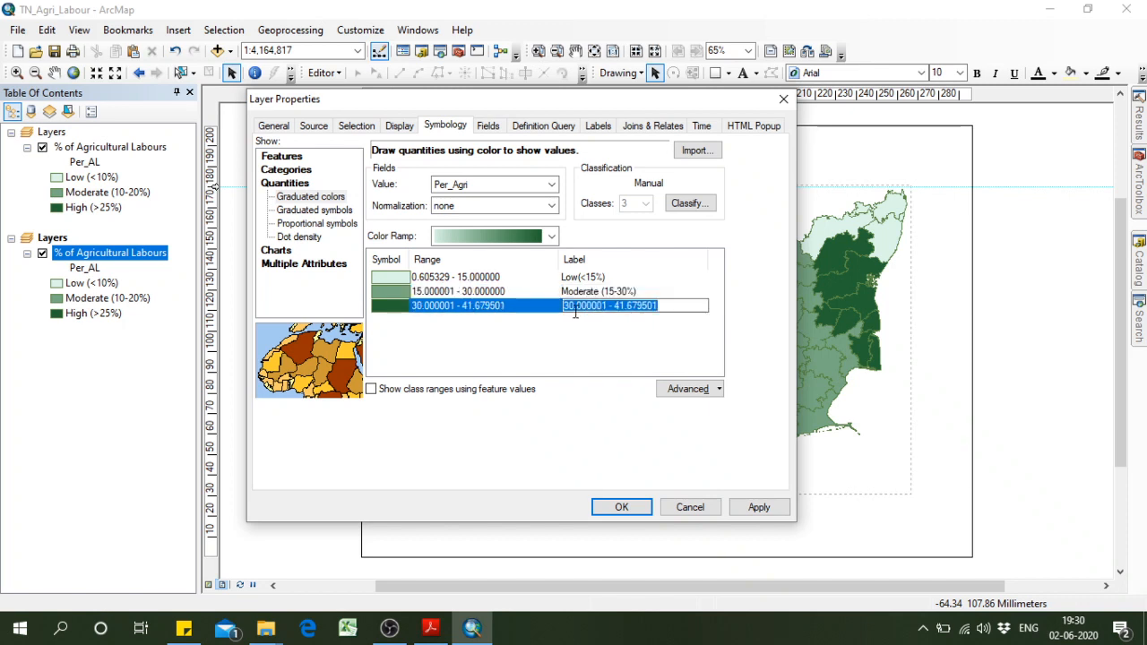
left_click(565, 309)
type("High ")
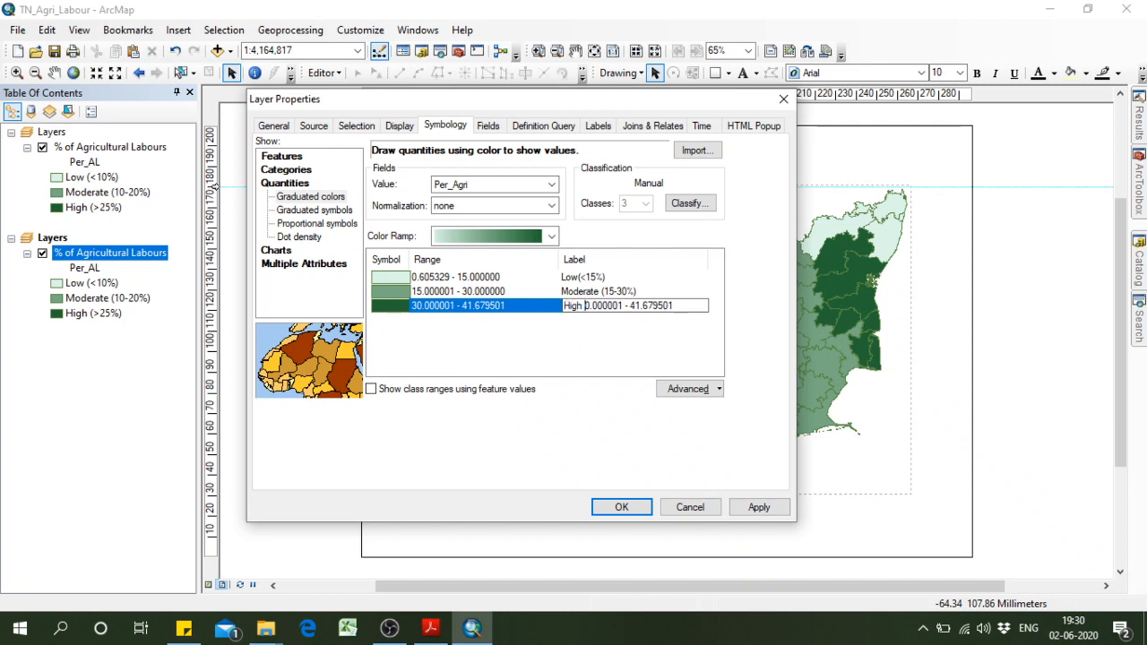
type("(>3")
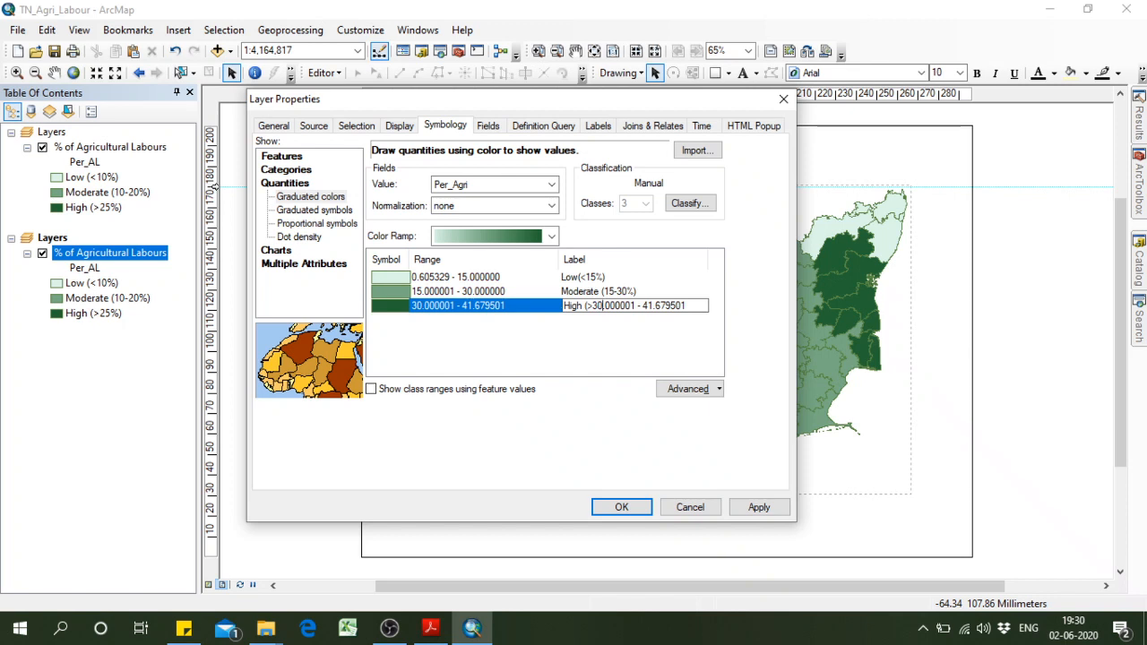
key("Delete")
key("Delete")
key("Delete")
key("Delete")
key("Delete")
key("Delete")
key("Delete")
key("Delete")
key("Delete")
key("Delete")
key("Delete")
key("Delete")
key("Delete")
key("Delete")
key("Delete")
key("Delete")
type("%")
left_click(573, 341)
left_click(758, 507)
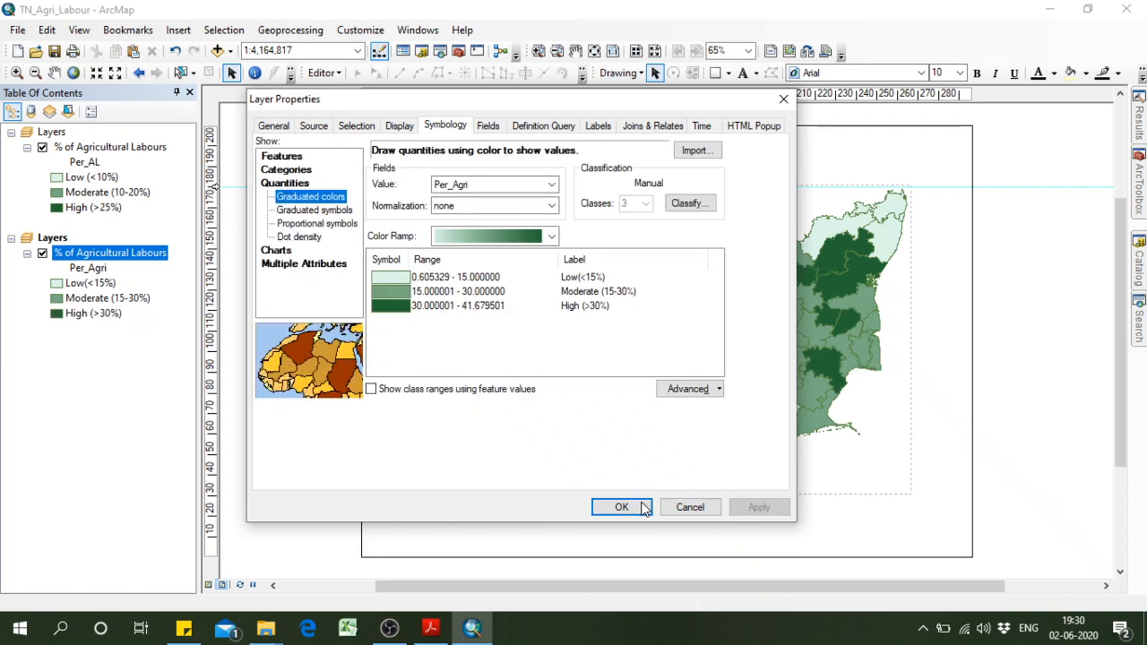
left_click(620, 507)
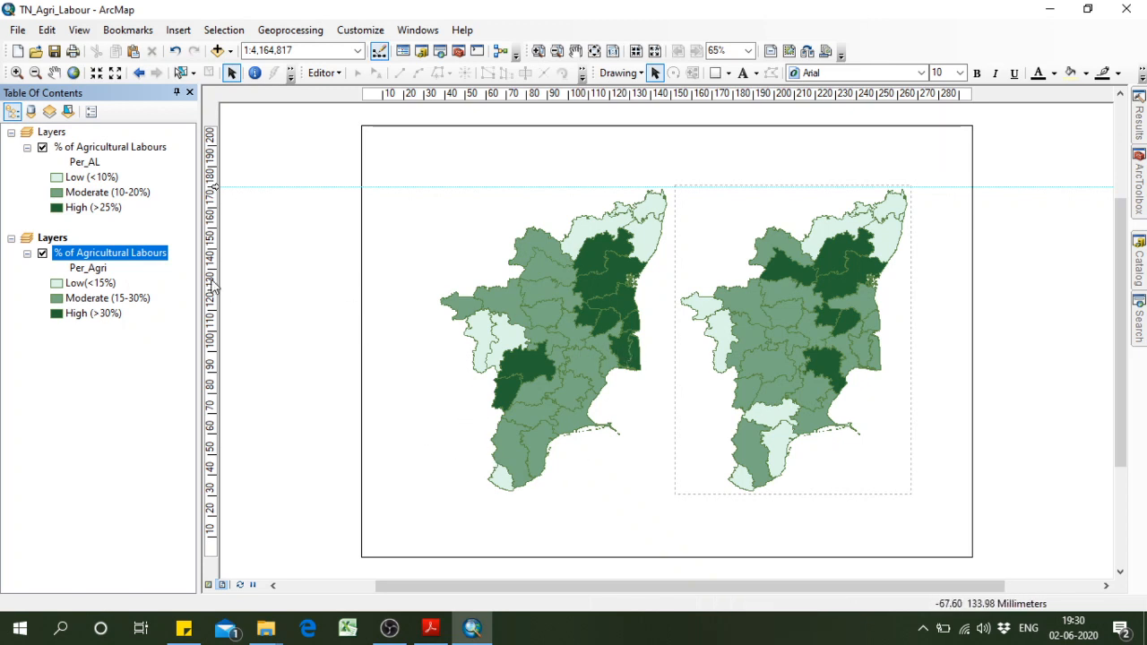
Reopen the second layer's classification and set its first two Per_Agri break values to 10 and 20.
right_click(119, 257)
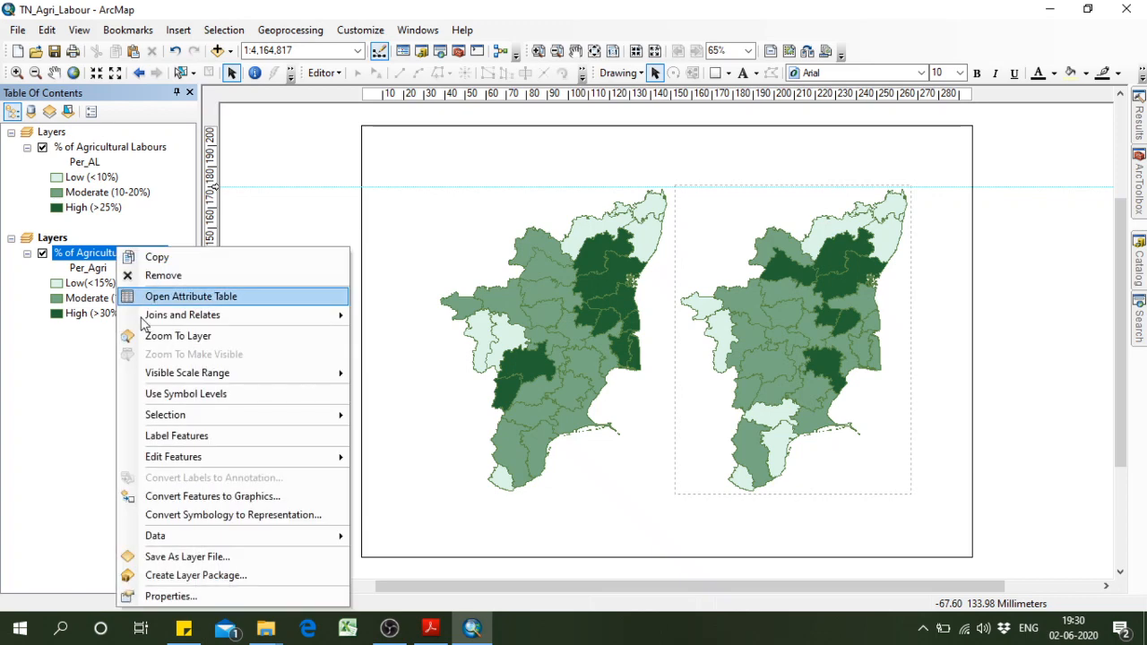
left_click(183, 599)
left_click(738, 203)
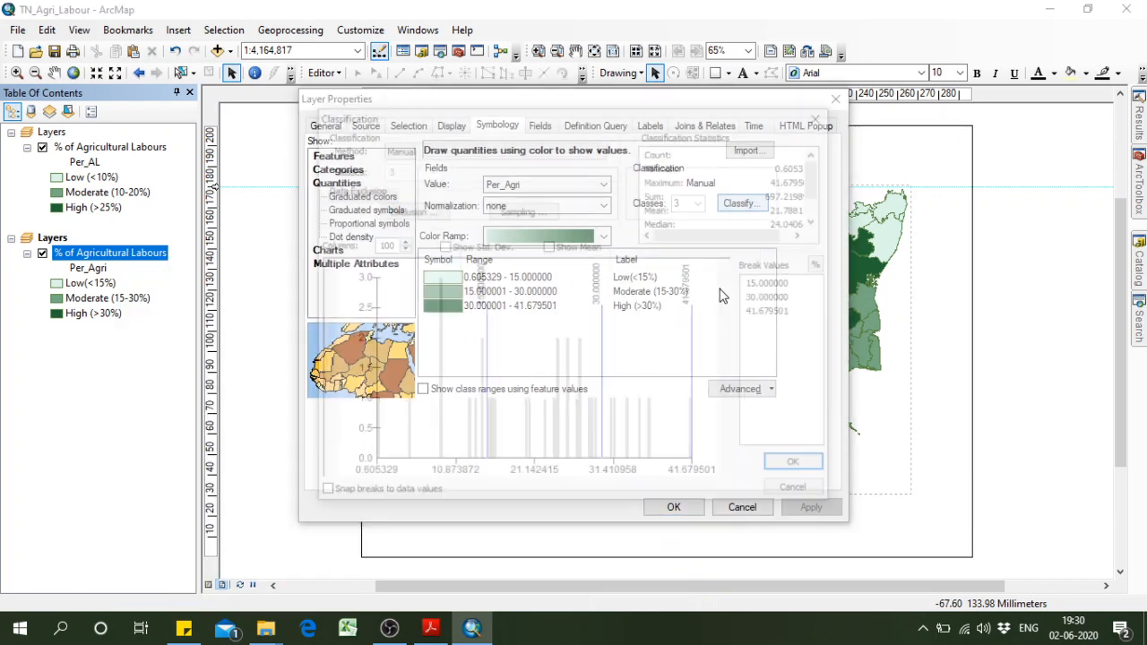
left_click(787, 286)
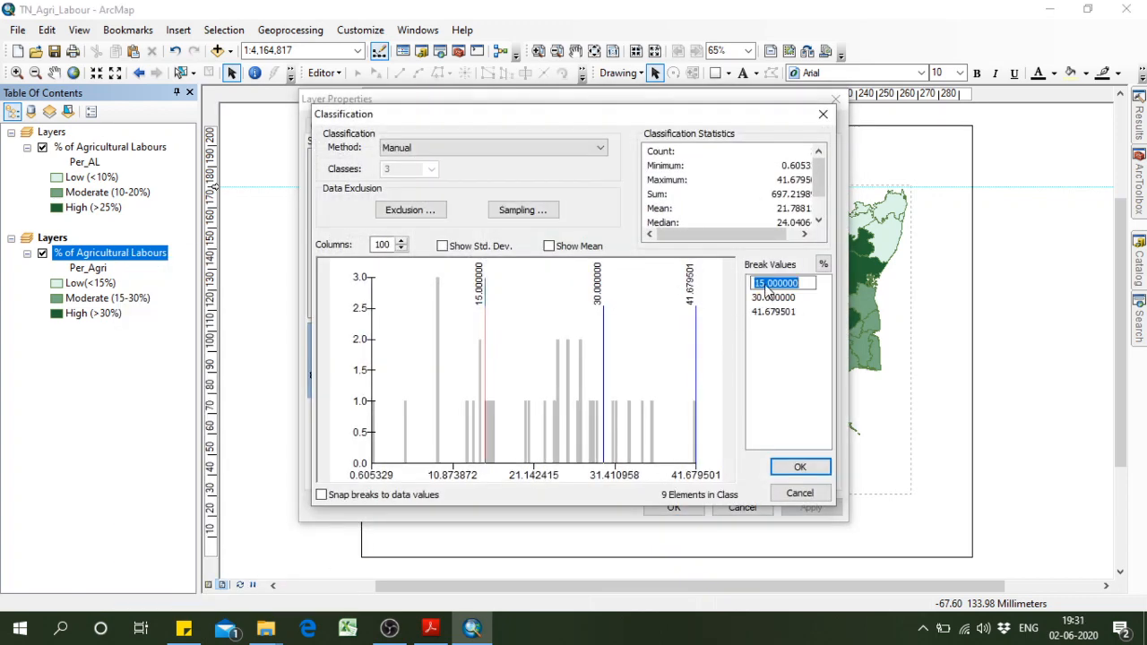
left_click(766, 283)
left_click(764, 299)
left_click(762, 297)
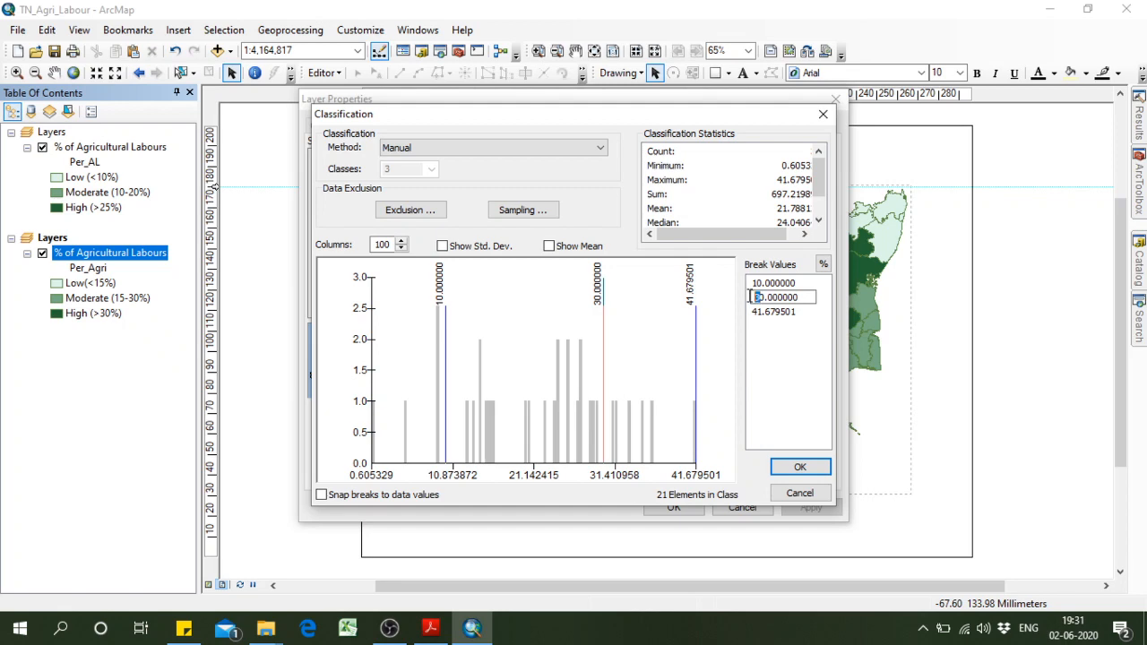
left_click(766, 321)
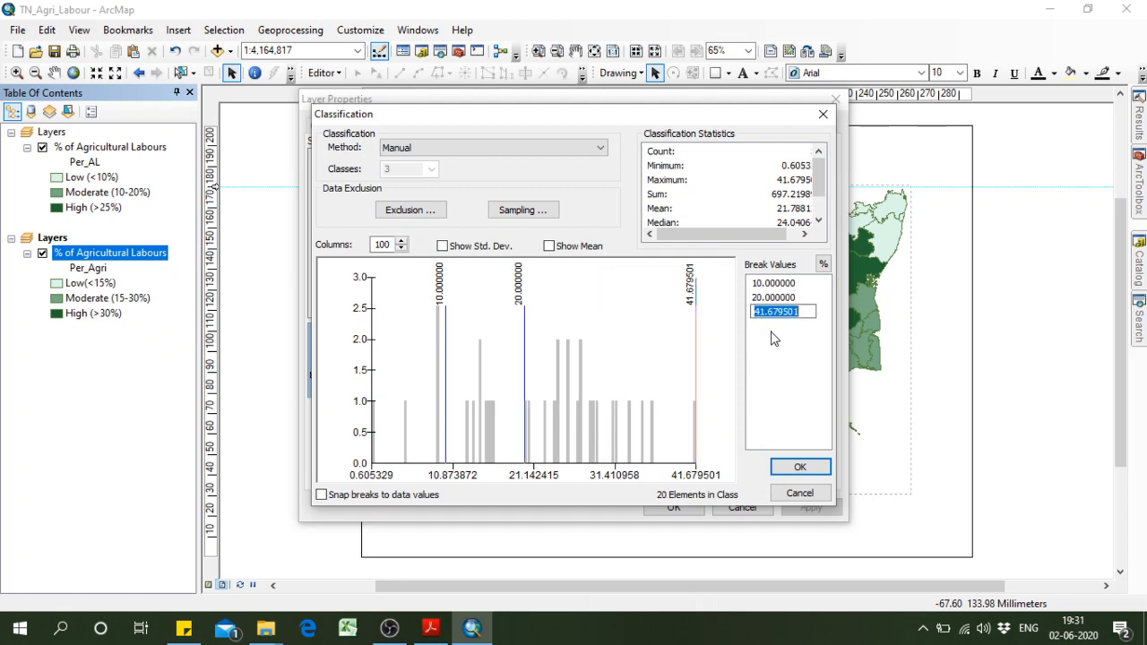
left_click(775, 345)
left_click(789, 466)
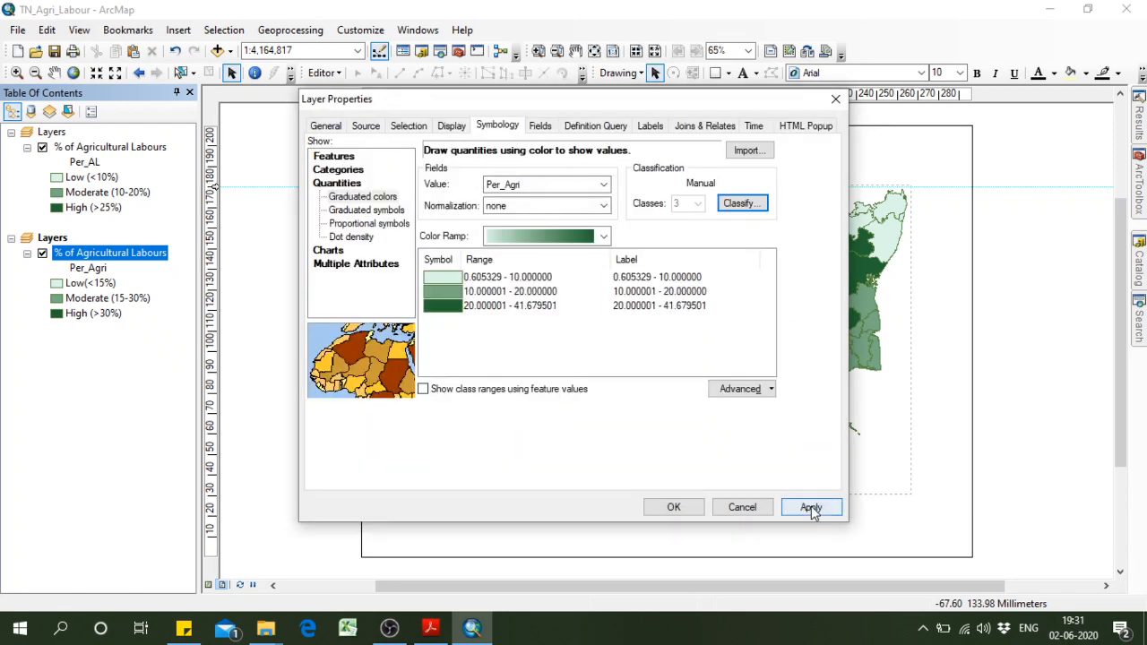
Relabel the lowest Per_Agri class as "Low (10.000000" and apply the symbology to the layer.
left_click(680, 288)
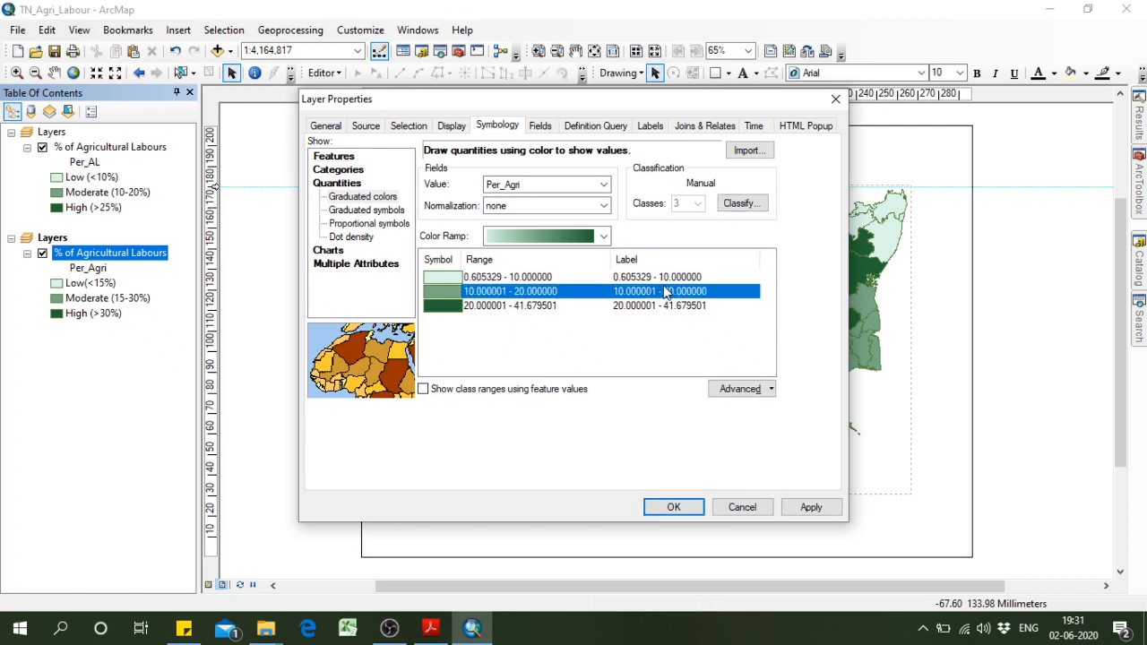
left_click(663, 283)
left_click(662, 279)
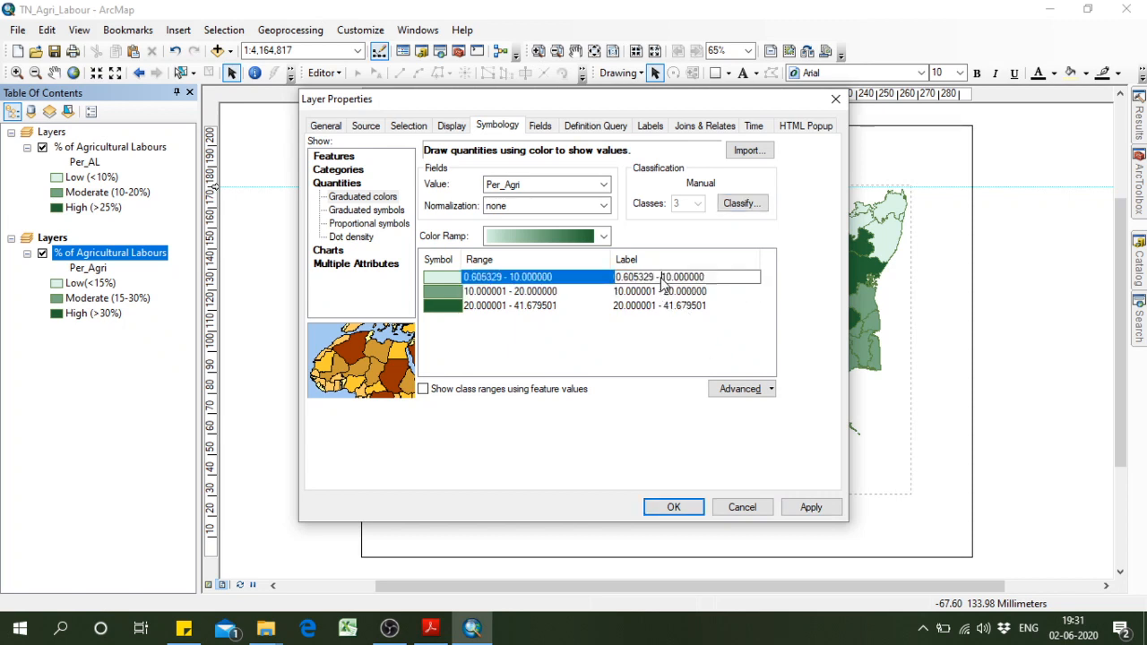
left_click_drag(659, 277, 615, 277)
type("Low ")
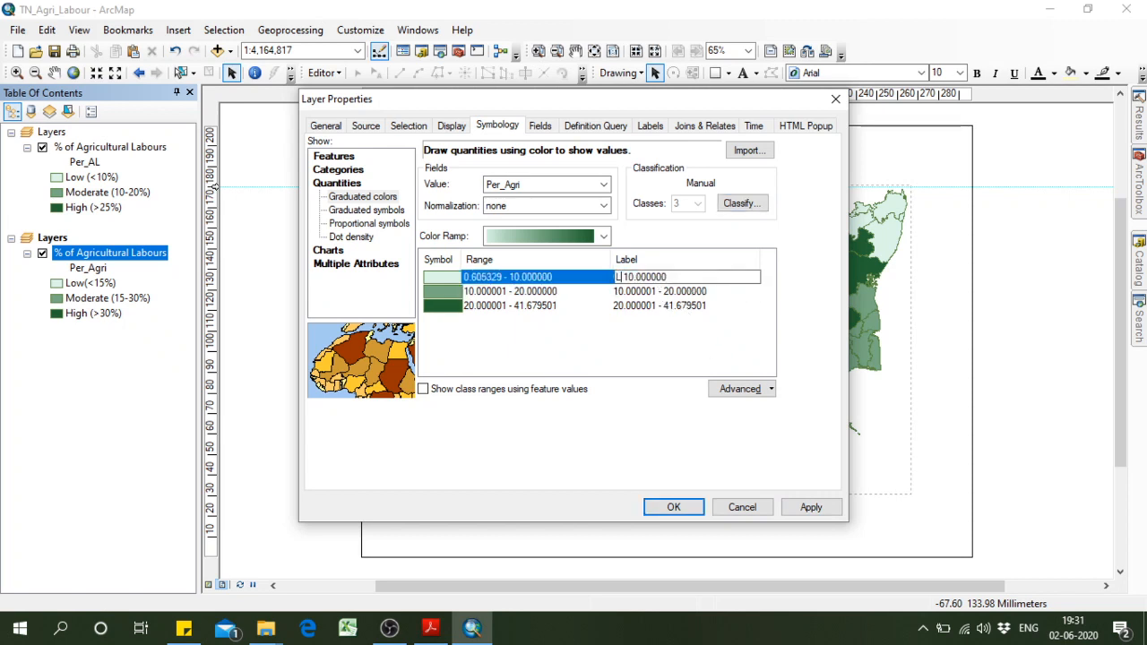
type("(")
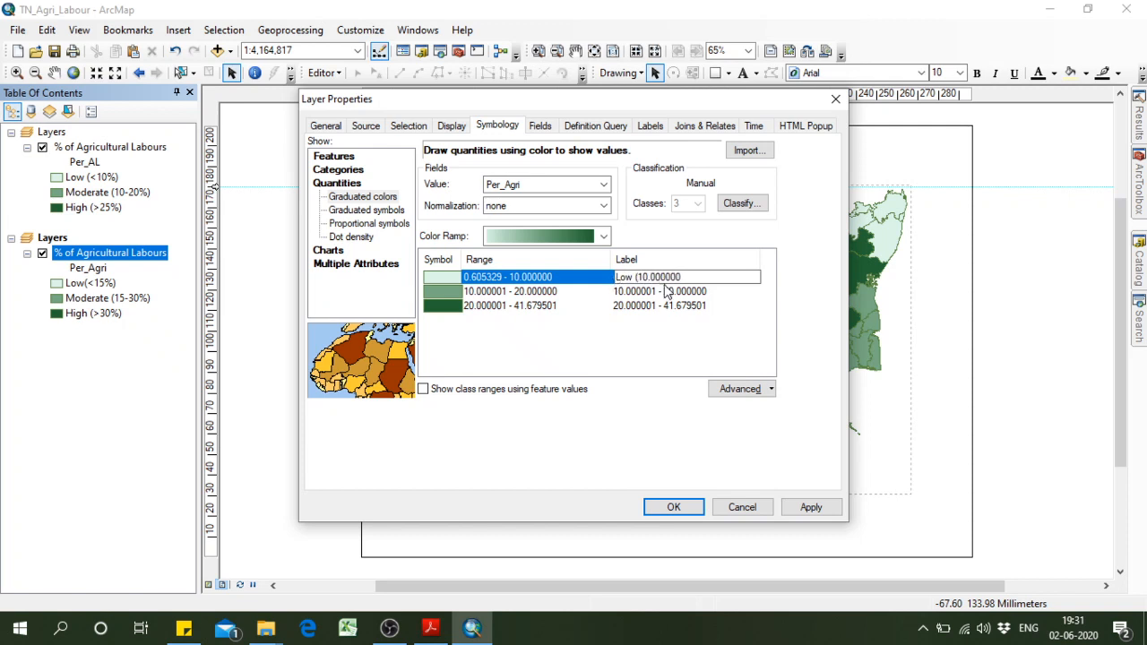
left_click(690, 350)
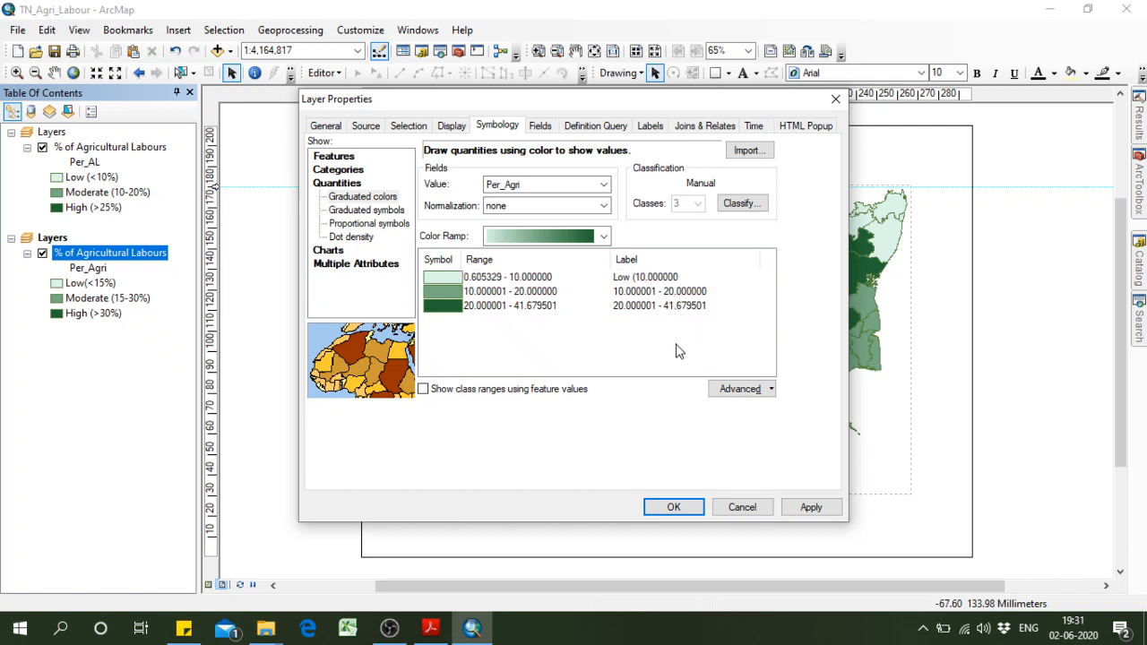
left_click(810, 507)
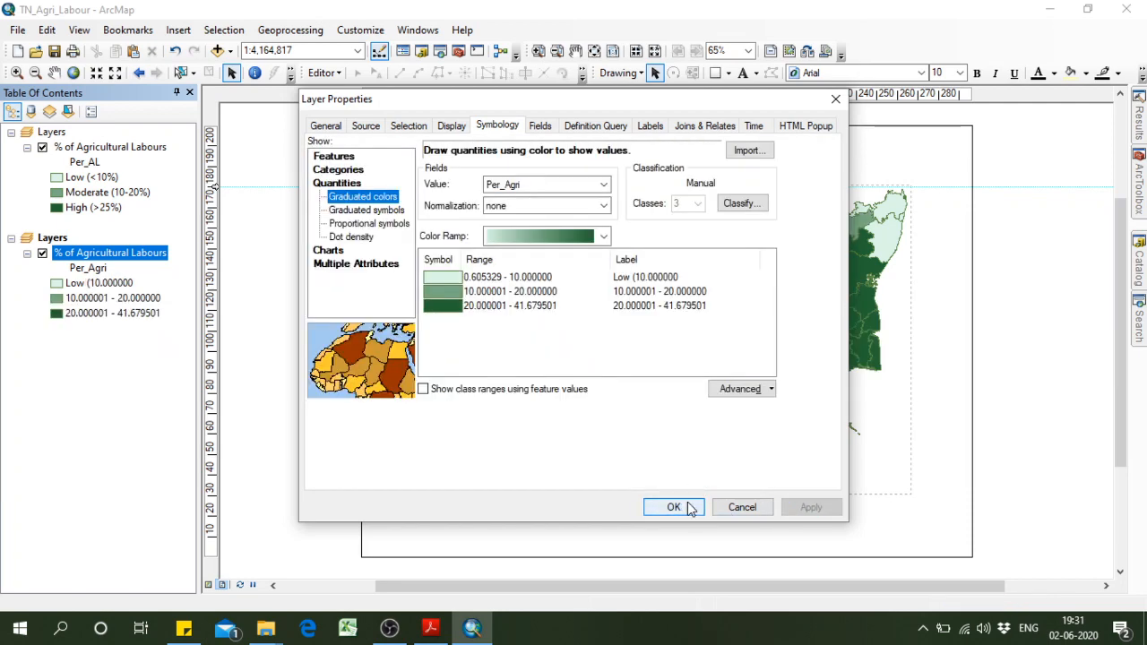
left_click(673, 507)
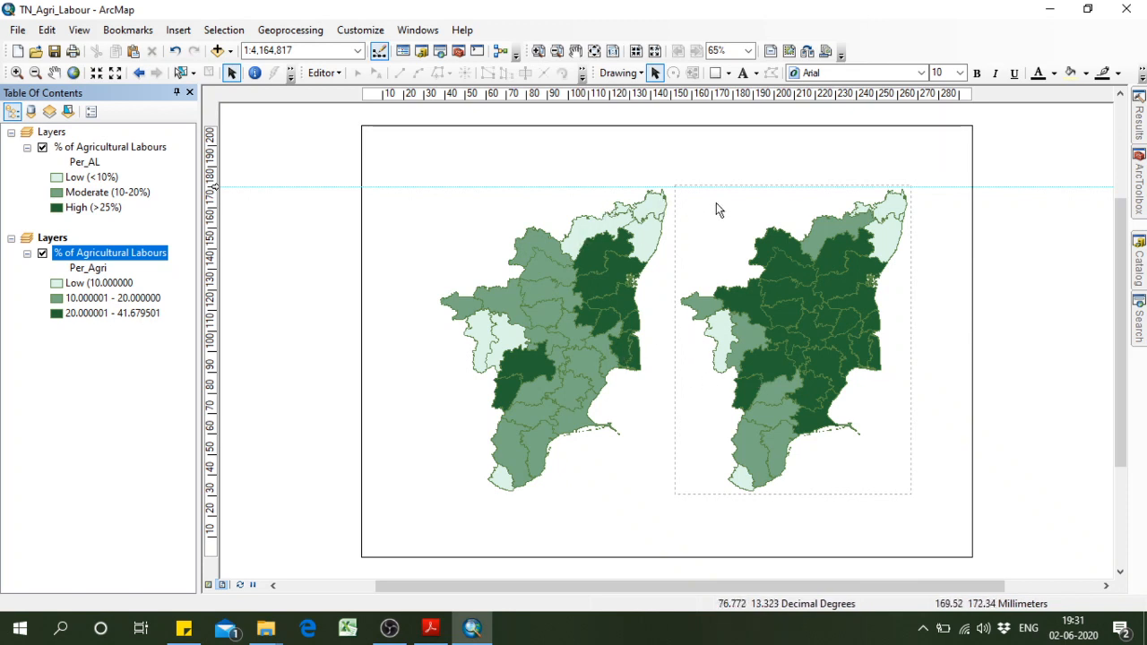
Insert the document title "Agricultural Labours" and place it at the upper left of the first map.
left_click(179, 29)
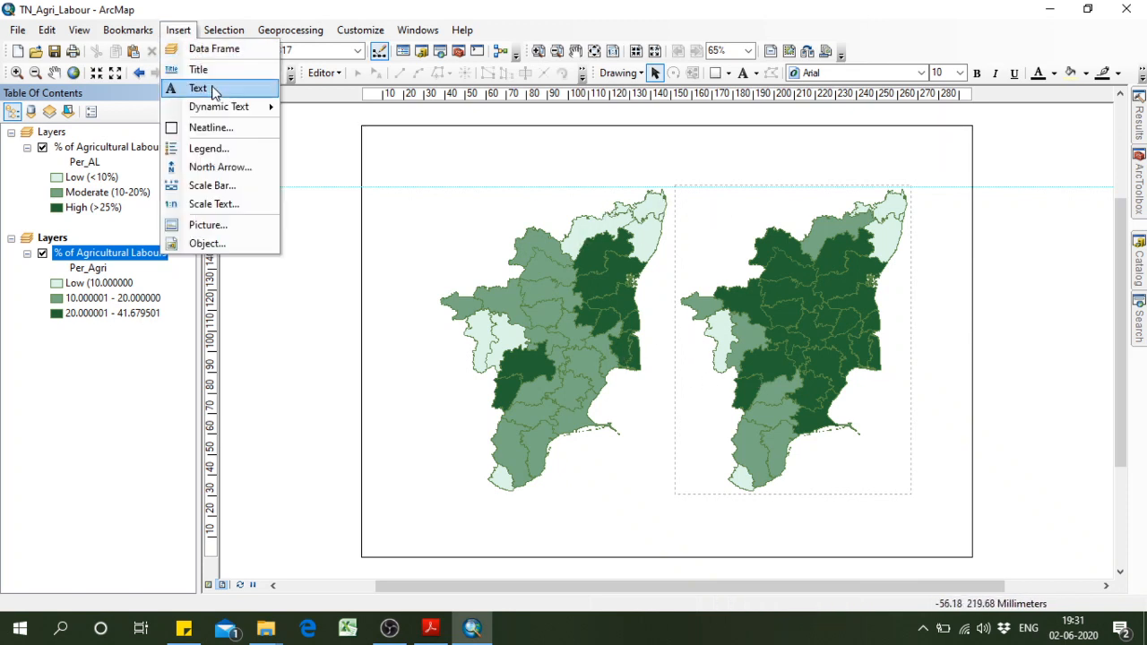
left_click(213, 74)
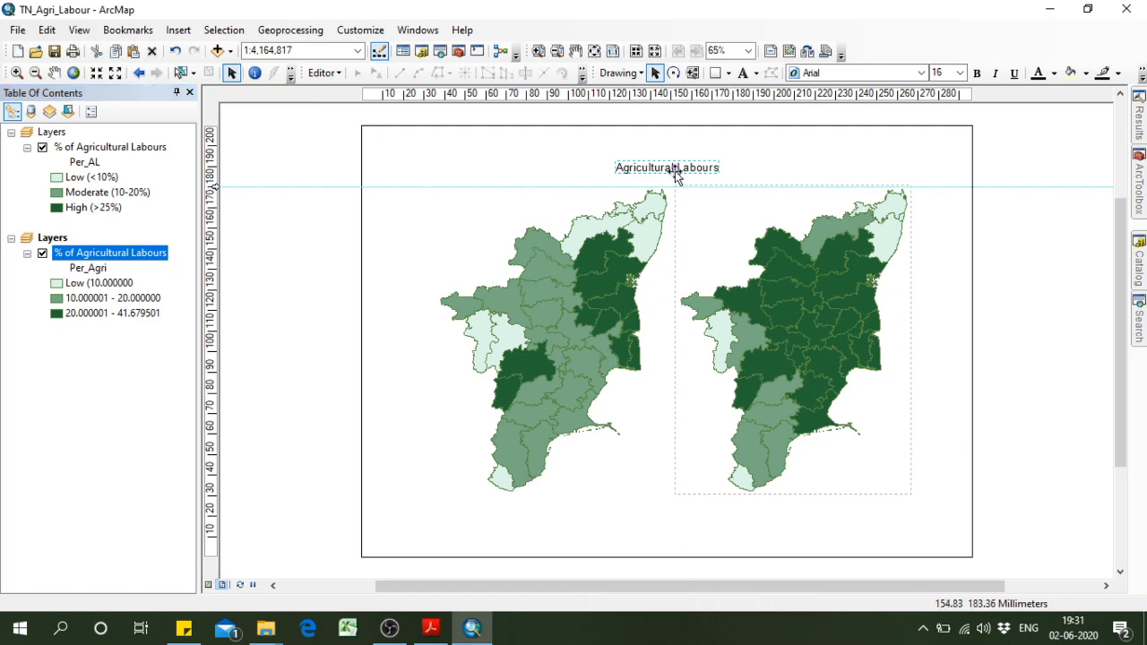
left_click_drag(672, 170, 485, 205)
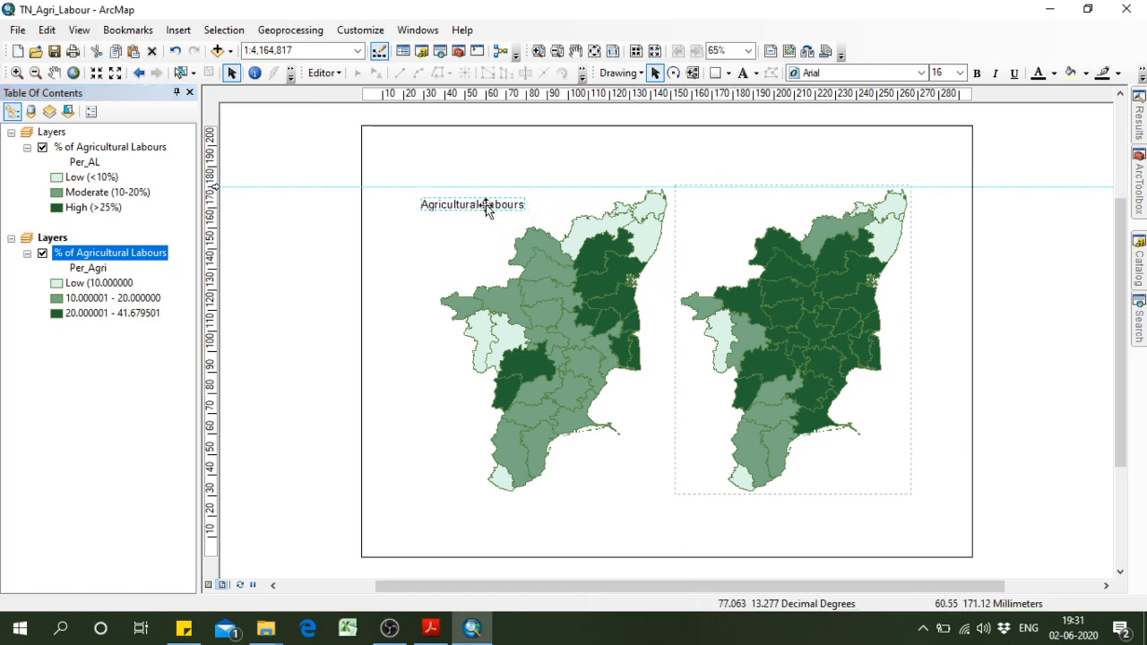
left_click(516, 228)
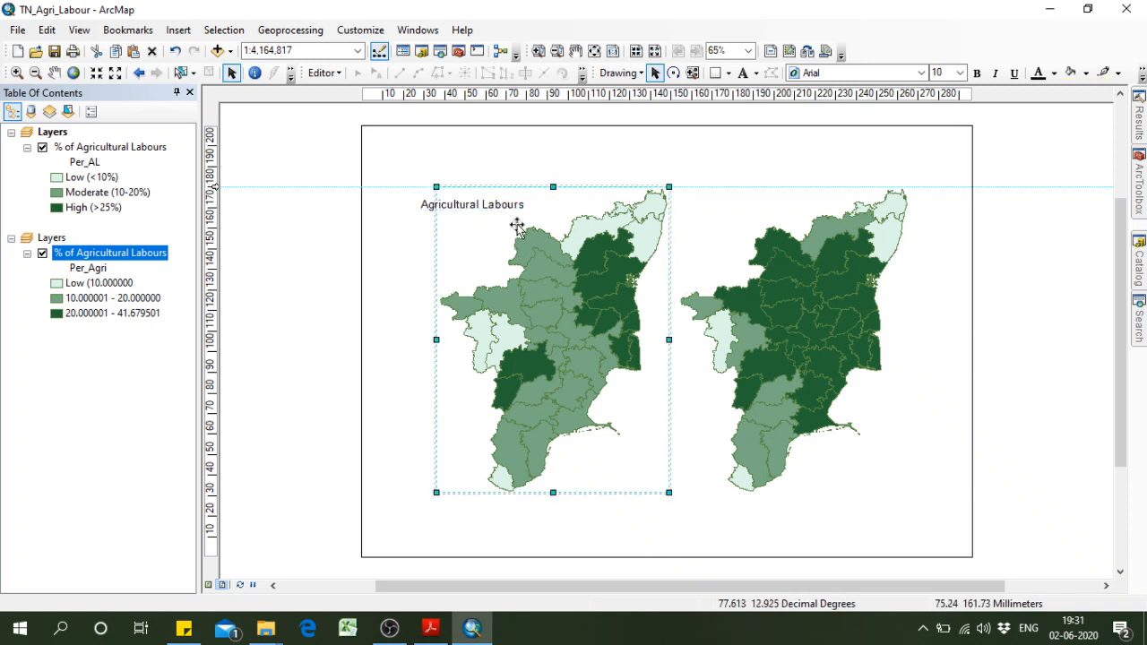
Duplicate the "Agricultural Labours" title and place the copy at the upper left of the second map.
left_click(435, 209)
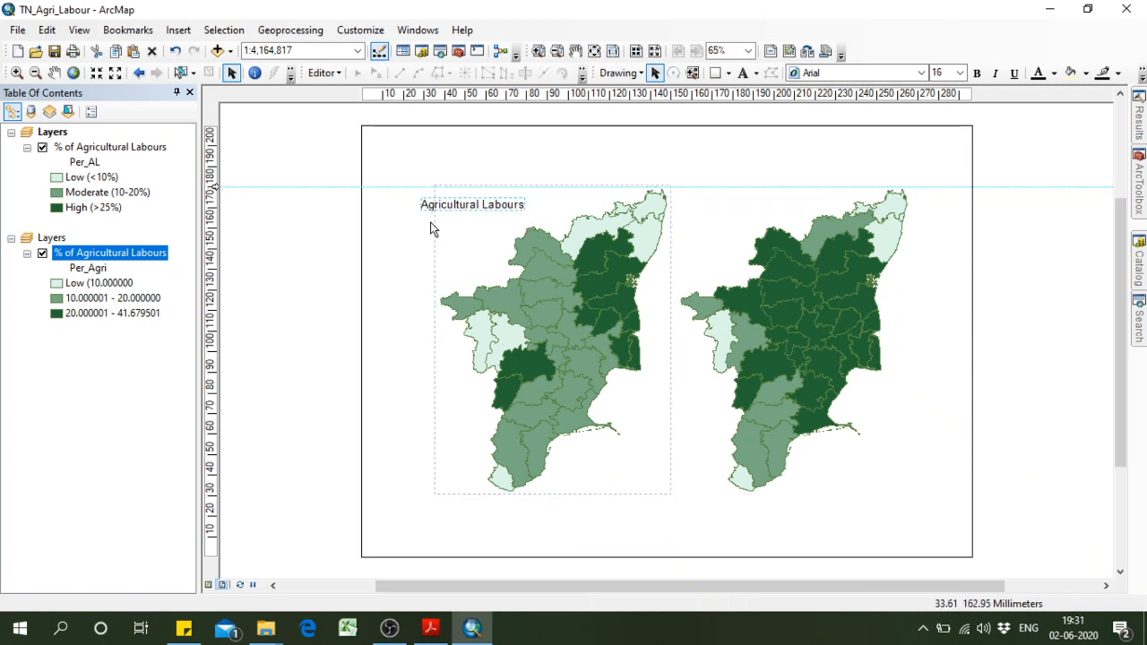
key("ctrl+c")
key("ctrl+v")
left_click_drag(502, 218, 763, 212)
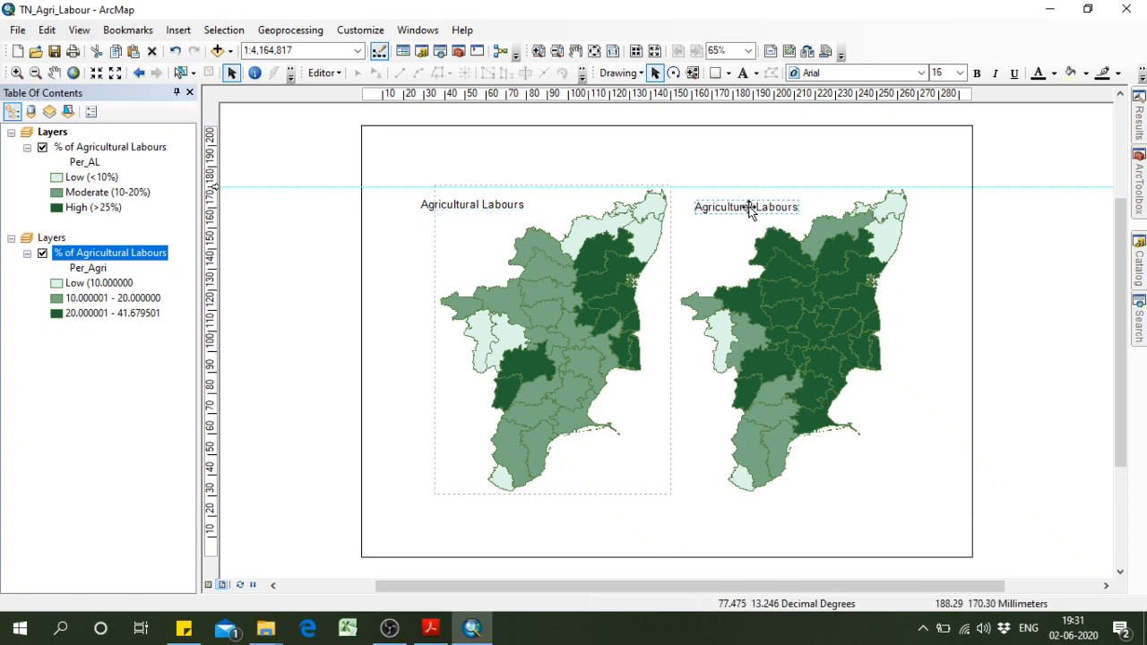
Replace the text of the second map's title with "Agricultural Workers".
double_click(750, 206)
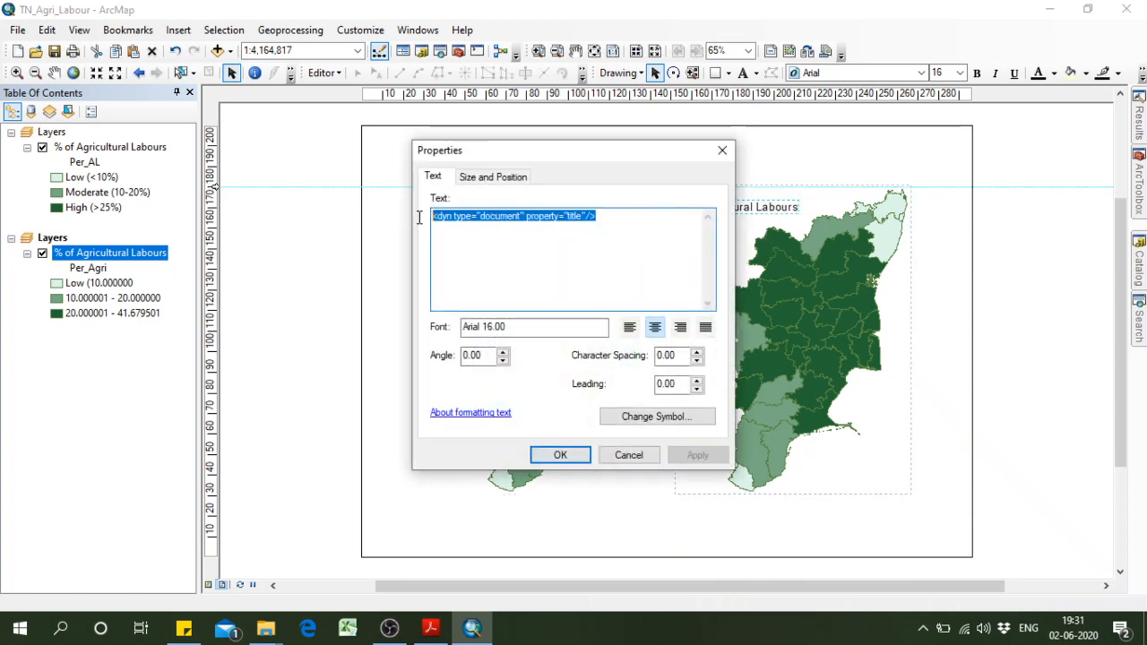
type("Agricutur")
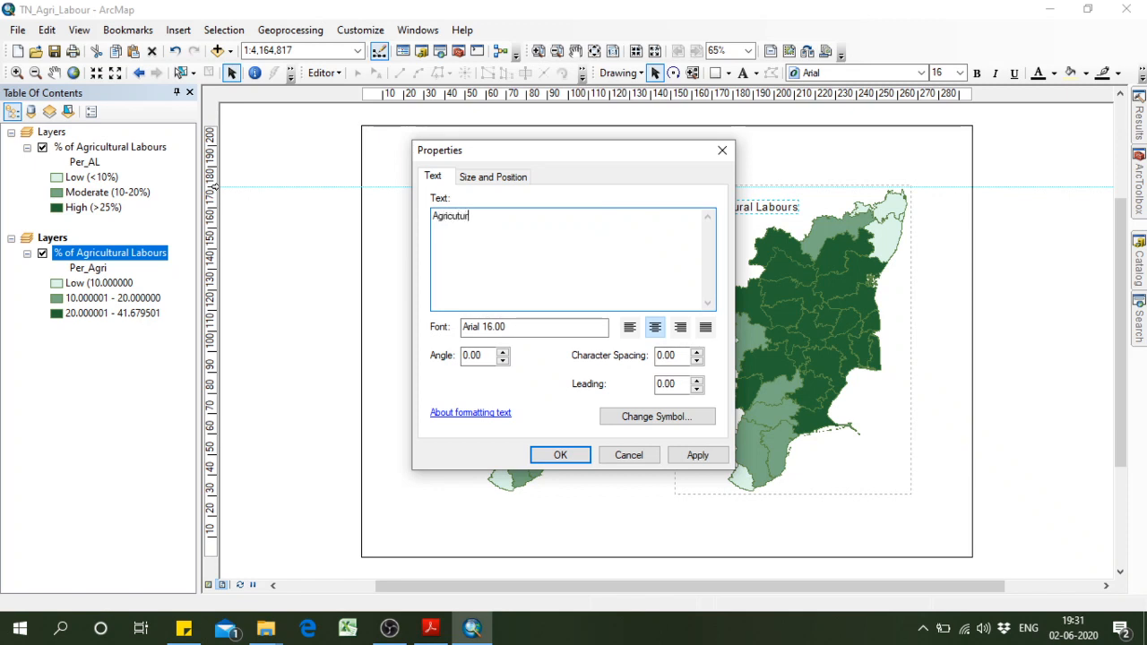
type("al Wo")
type("l")
left_click(560, 455)
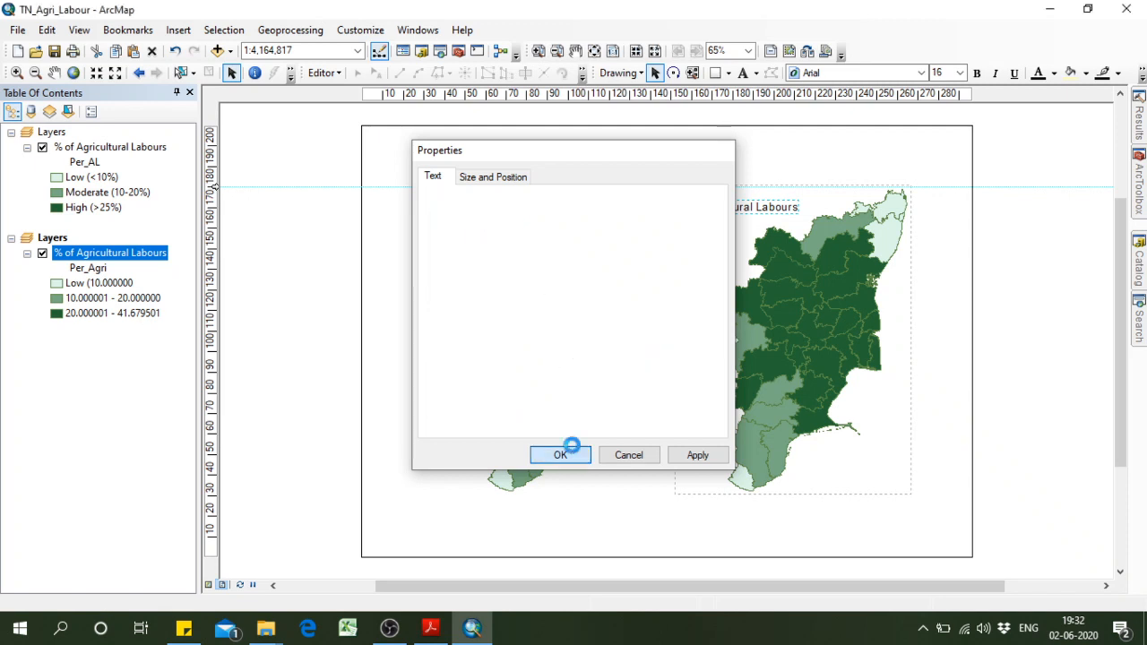
Make the "Agricultural Workers" title bold, try font size 18, and settle on size 16.
left_click(977, 72)
left_click(960, 73)
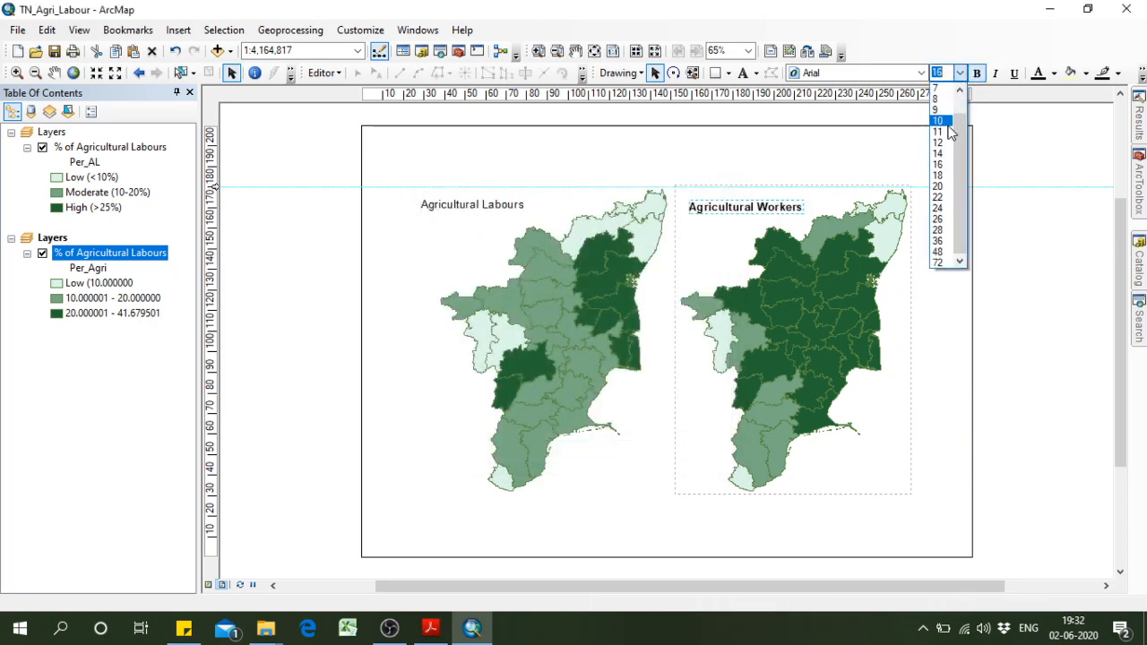
left_click(940, 174)
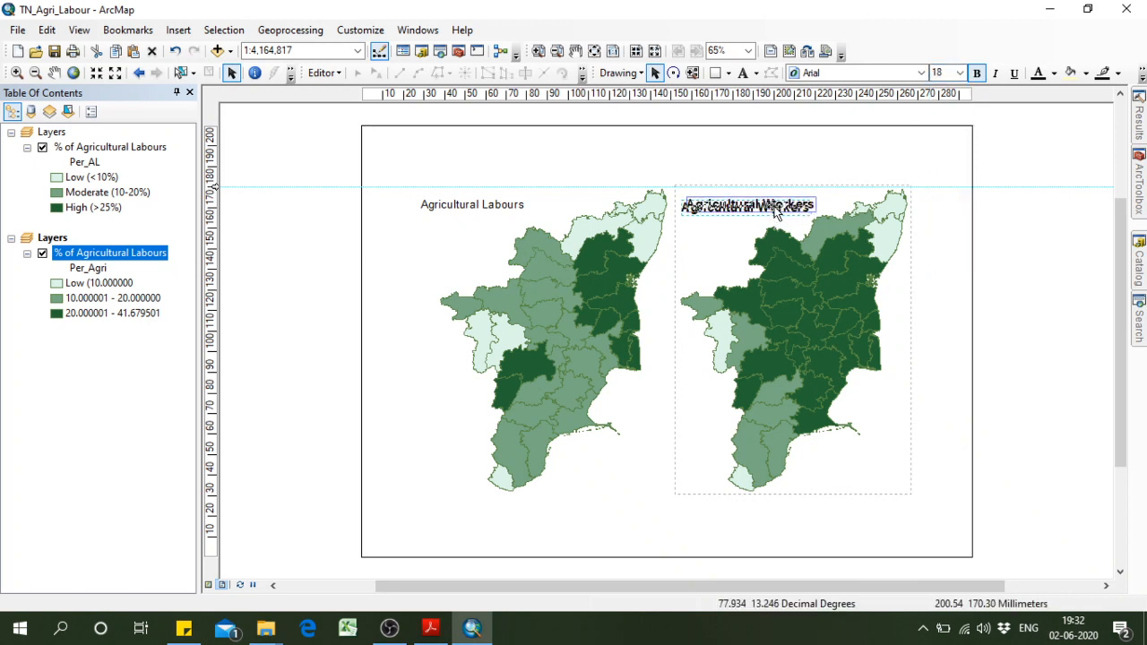
left_click(960, 73)
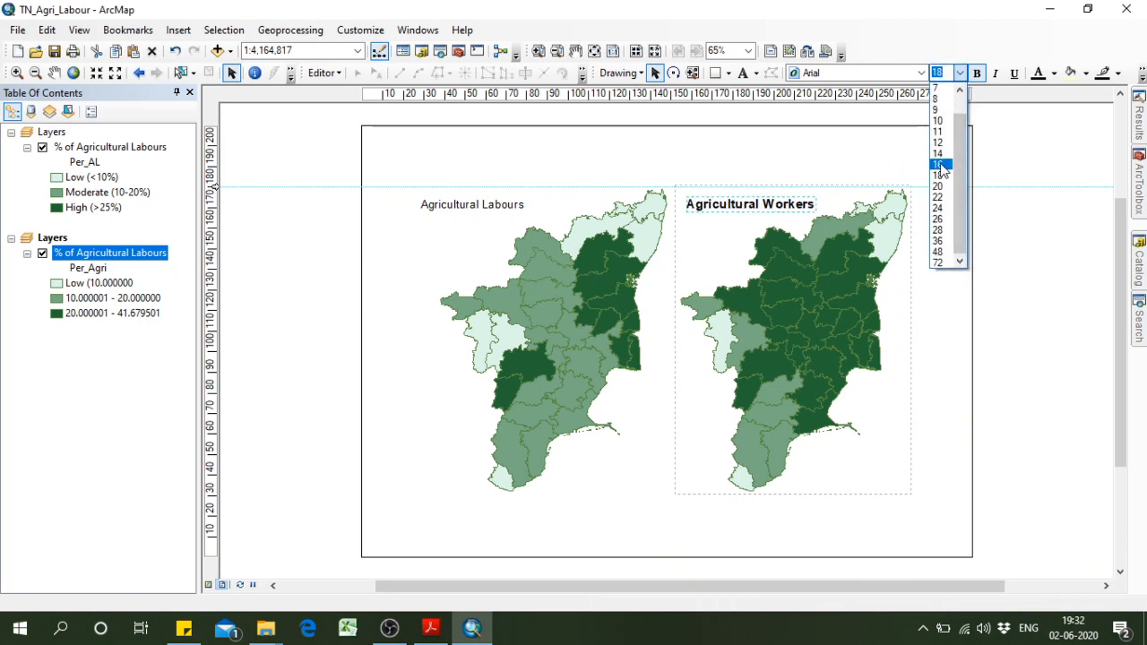
left_click(934, 164)
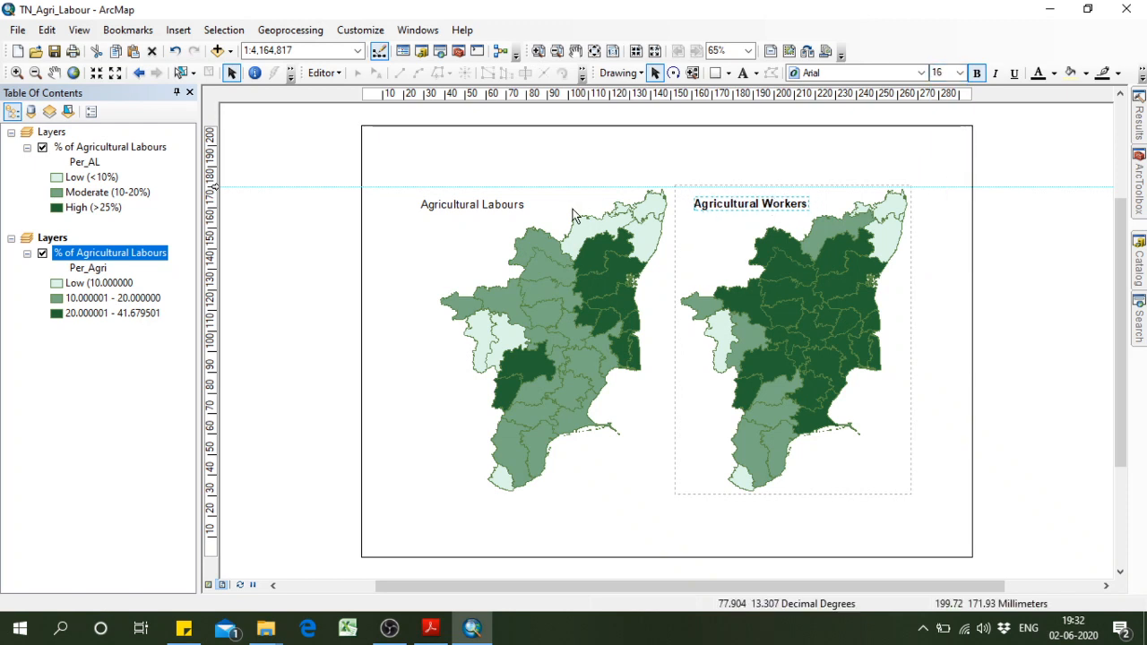
Make the "Agricultural Labours" title bold and keep its font size at 16.
left_click(517, 203)
left_click(959, 73)
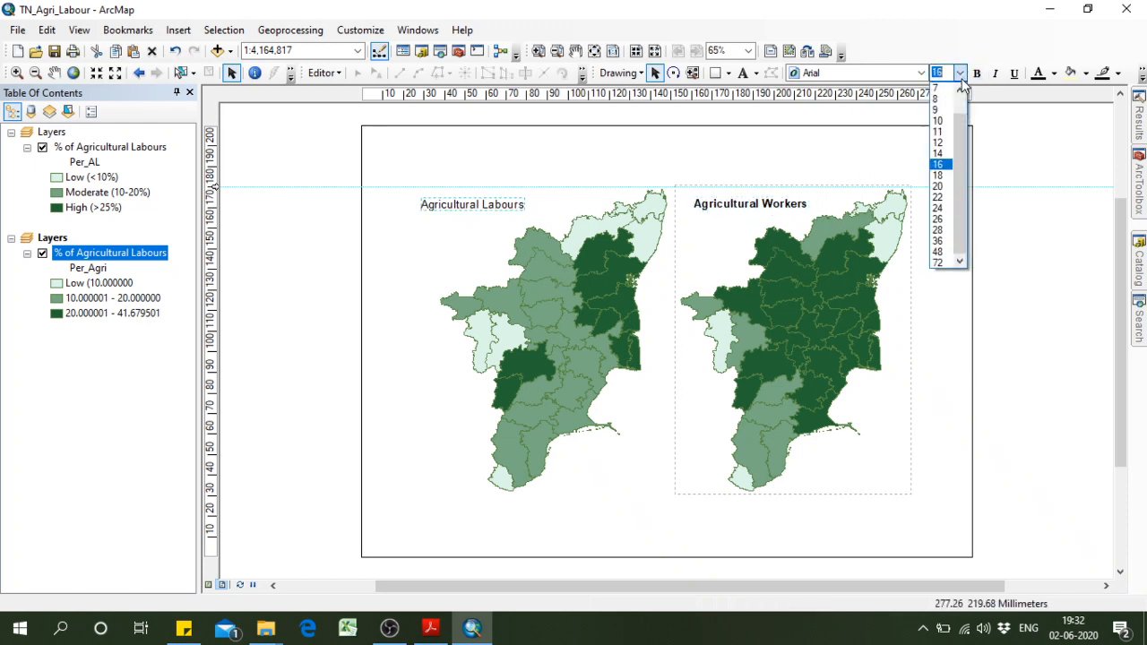
left_click(939, 165)
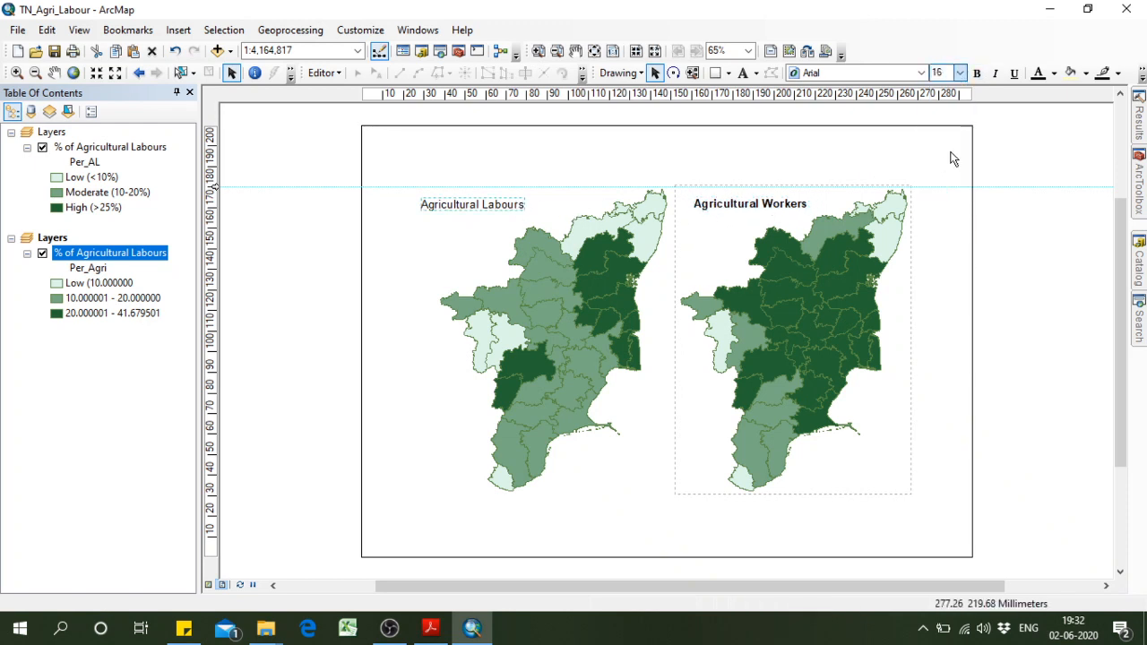
left_click(977, 73)
Move both titles above the middle of their maps, level with each other just below the horizontal guide.
mouse_move(524, 201)
left_mouse_down()
mouse_move(513, 203)
mouse_move(542, 205)
mouse_move(527, 206)
left_mouse_up()
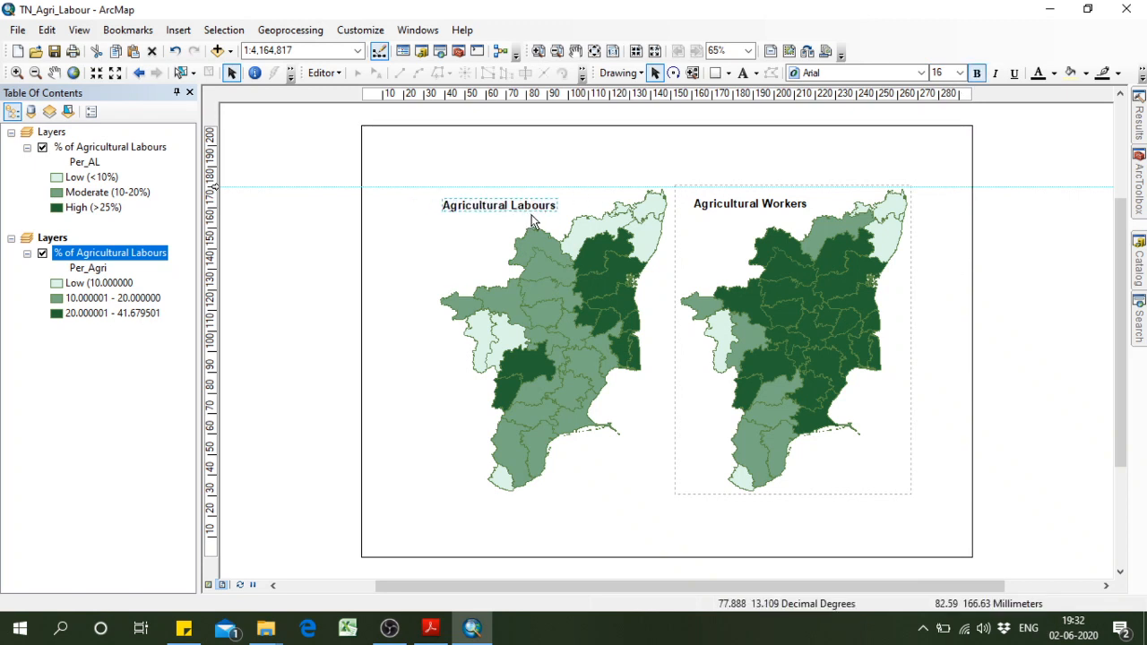
left_click(515, 204)
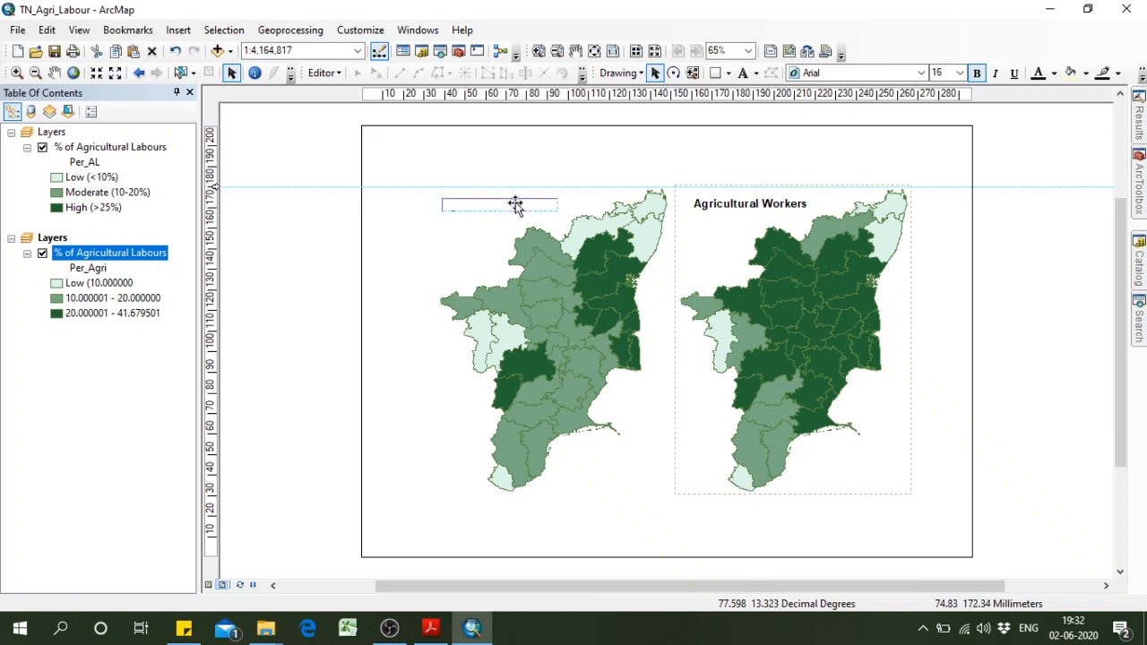
left_click_drag(515, 205, 573, 209)
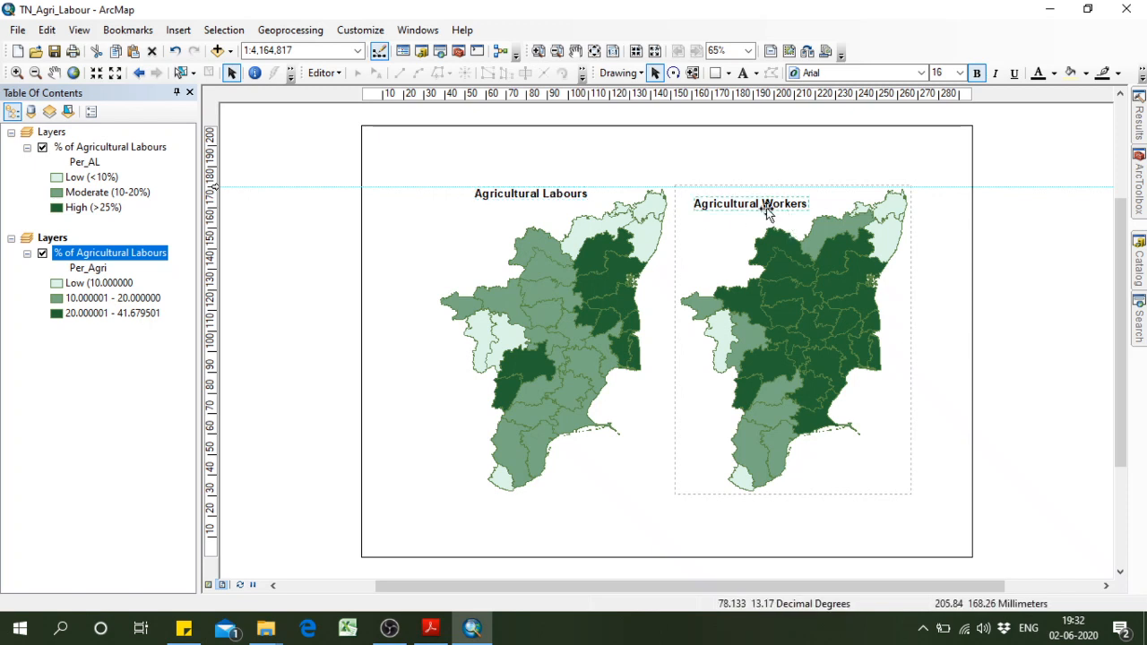
left_click_drag(769, 218, 802, 207)
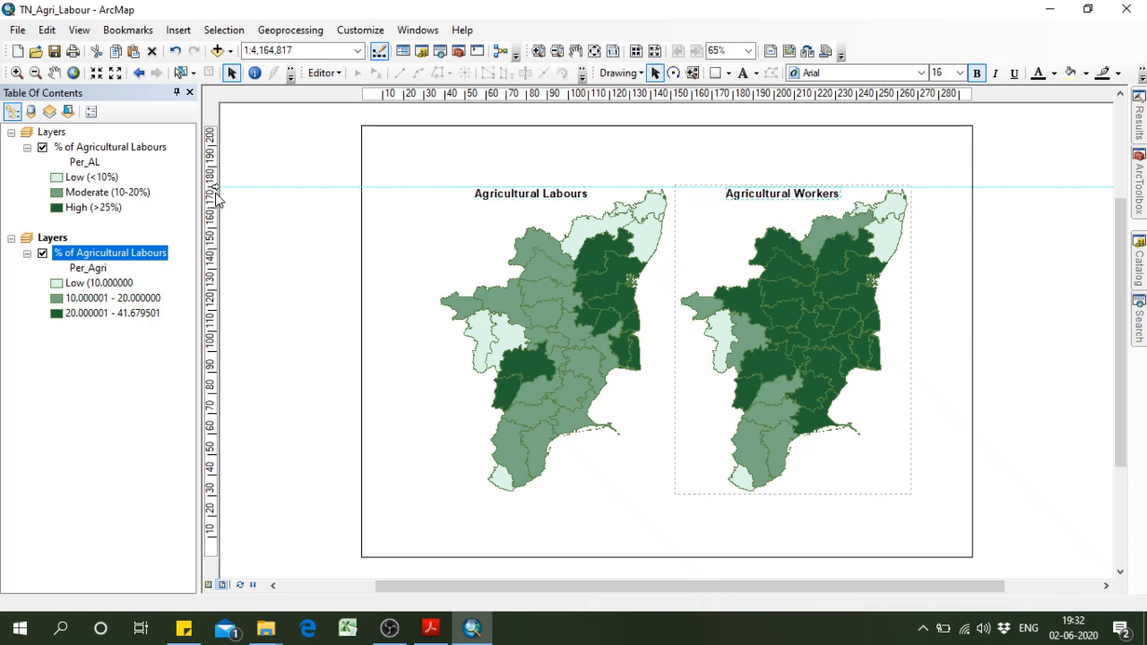
right_click(216, 195)
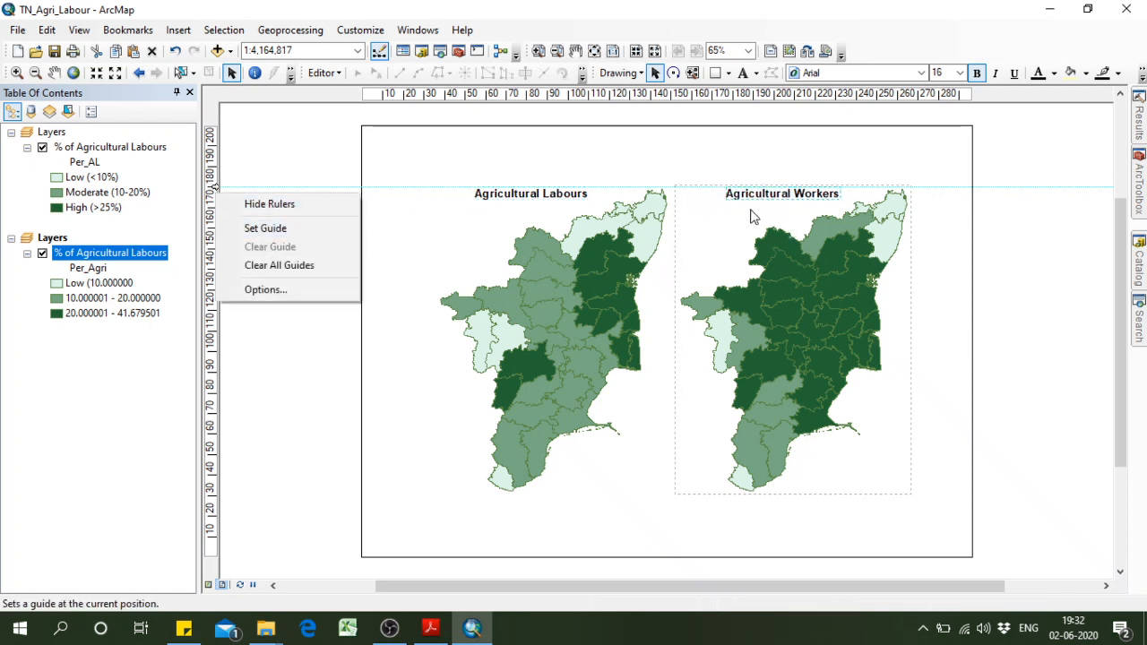
left_click(798, 203)
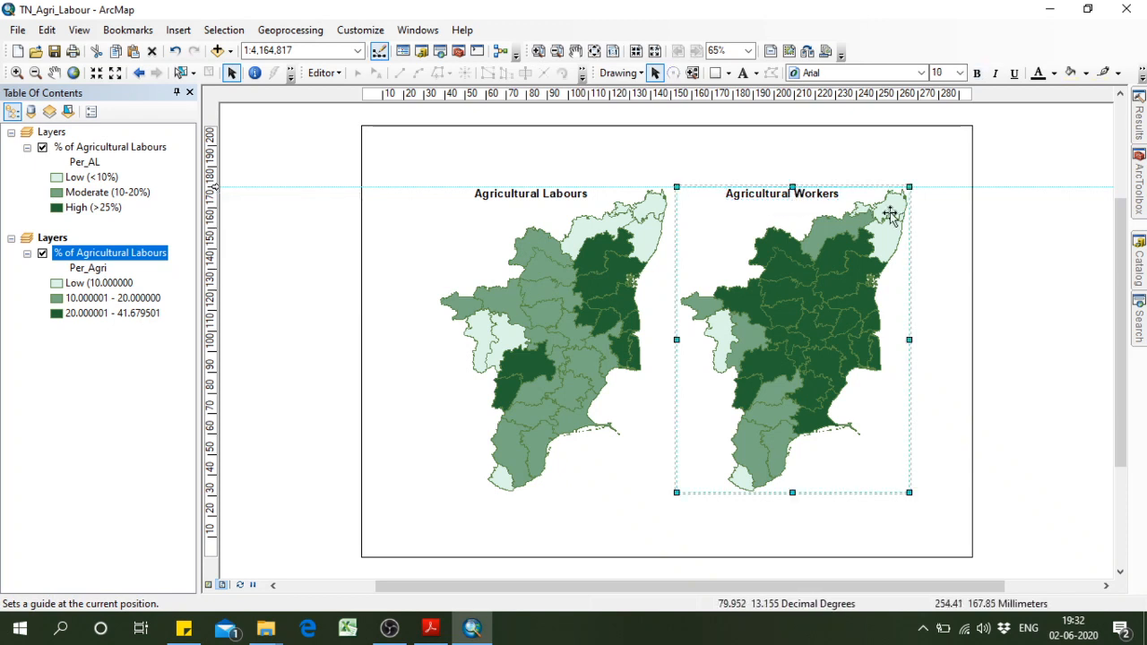
left_click(793, 198)
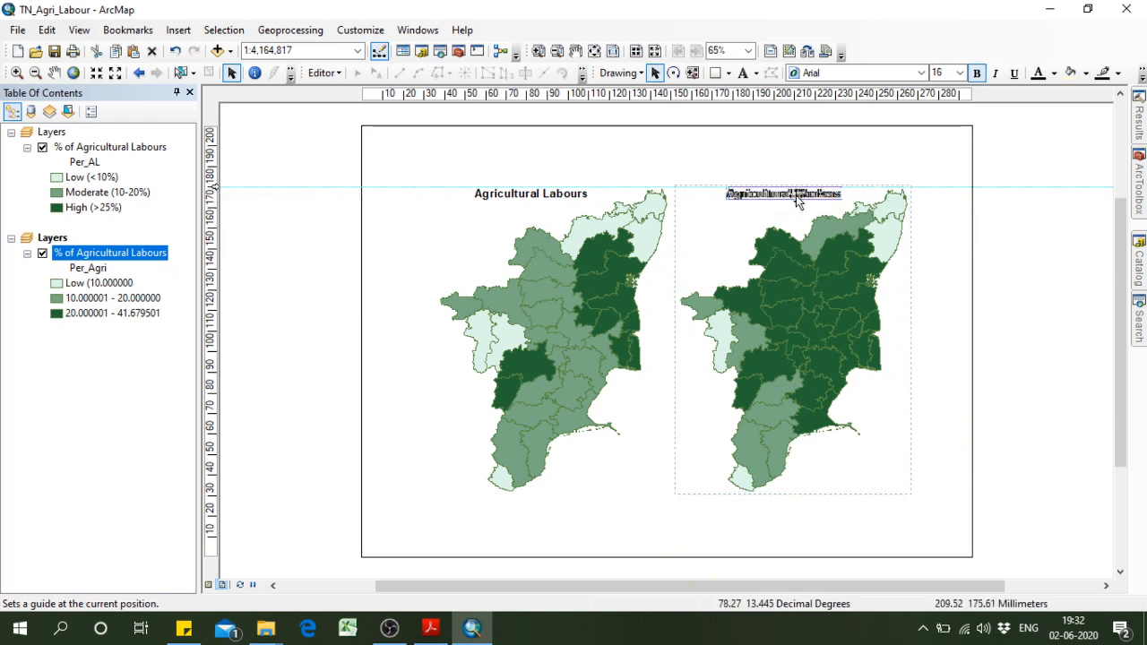
left_click_drag(793, 198, 799, 198)
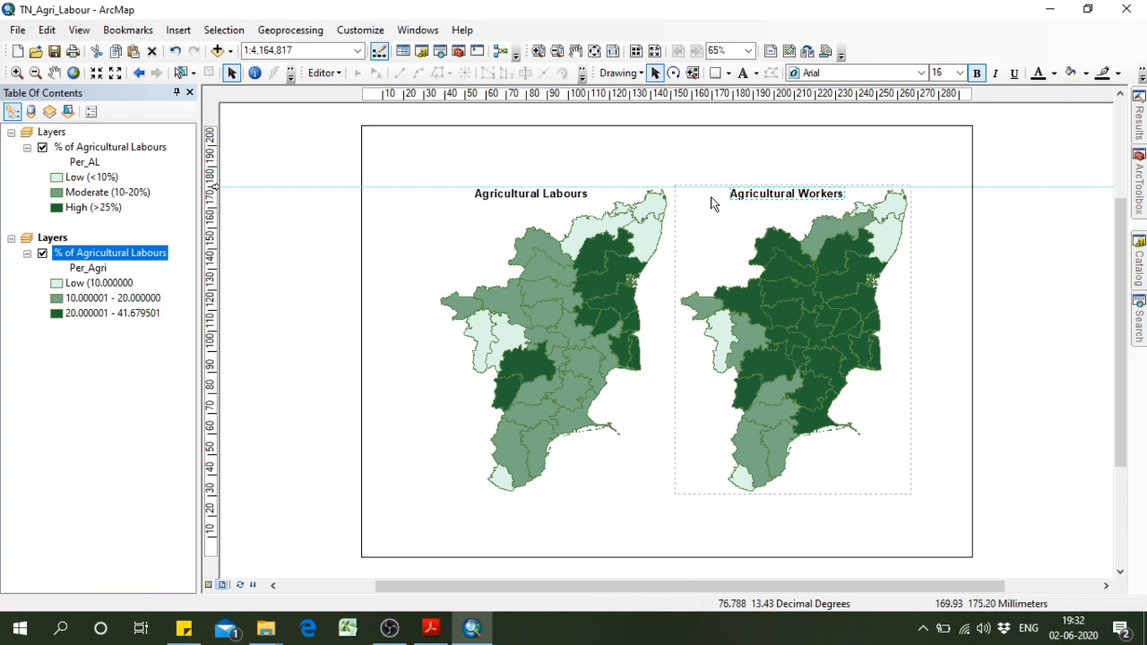
left_click(516, 155)
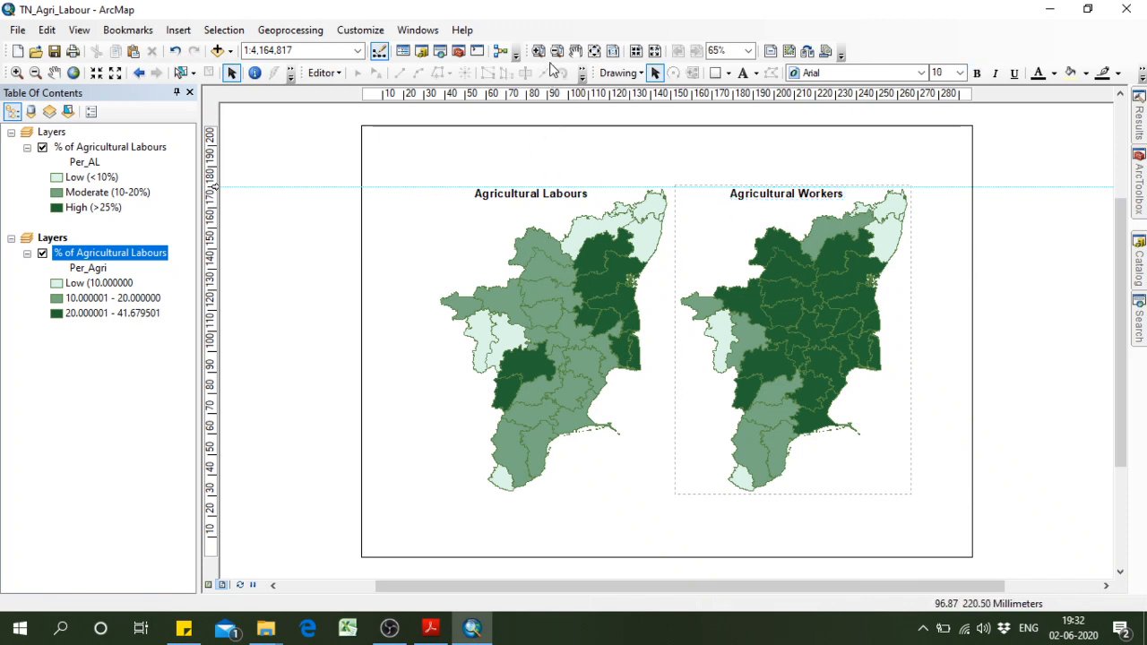
Insert the text "Tamil Nadu" and place it centrally above the two map titles.
left_click(178, 30)
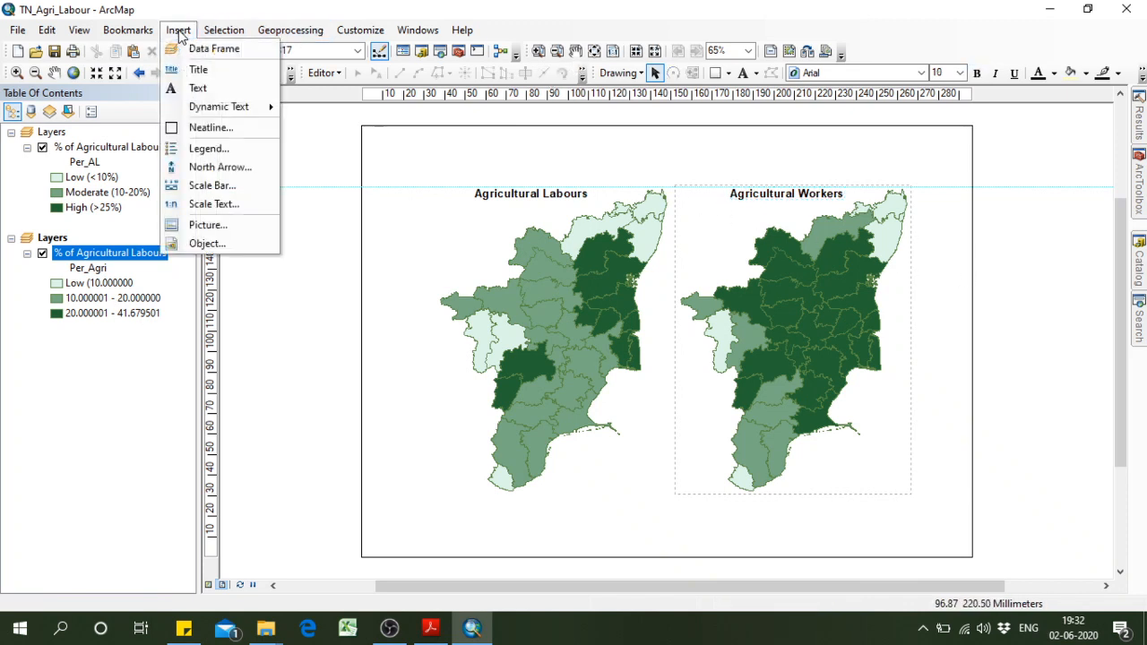
left_click(199, 88)
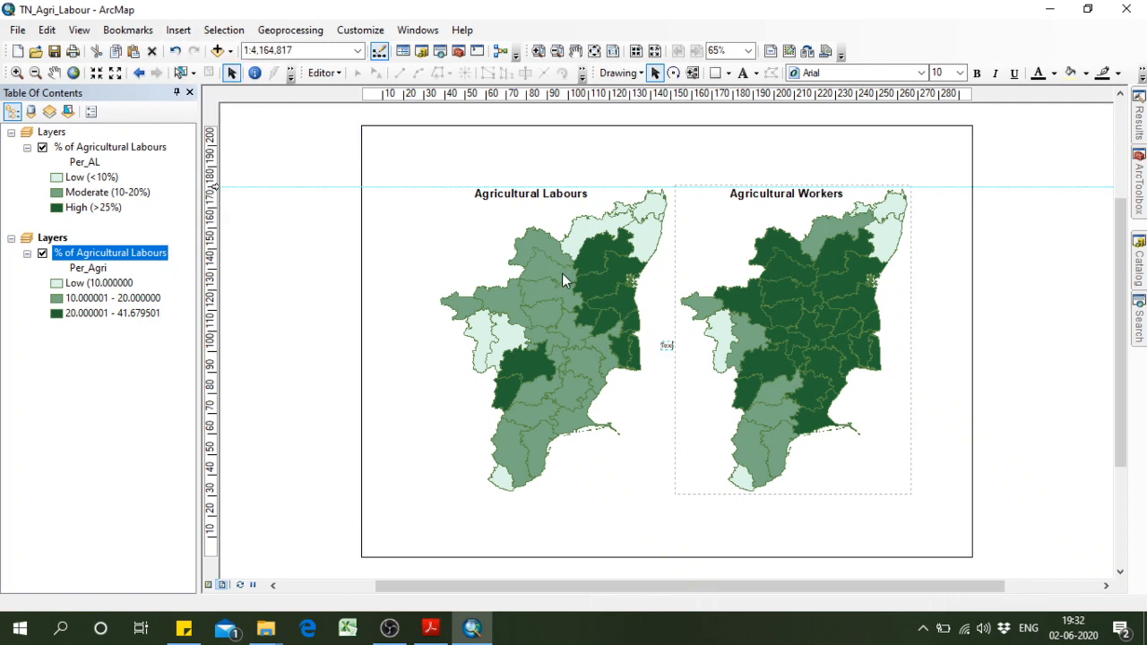
type("Tamil Na")
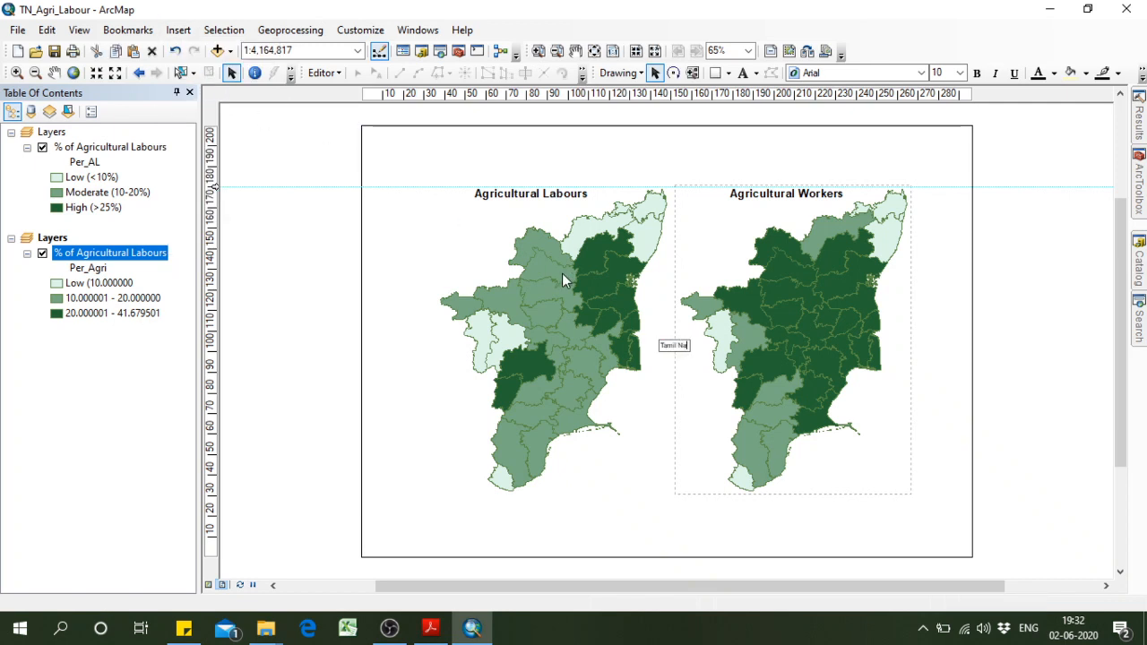
type("du")
key("Return")
left_click_drag(675, 348, 686, 172)
Try different font sizes on the "Tamil Nadu" text and settle on size 12.
left_click(959, 73)
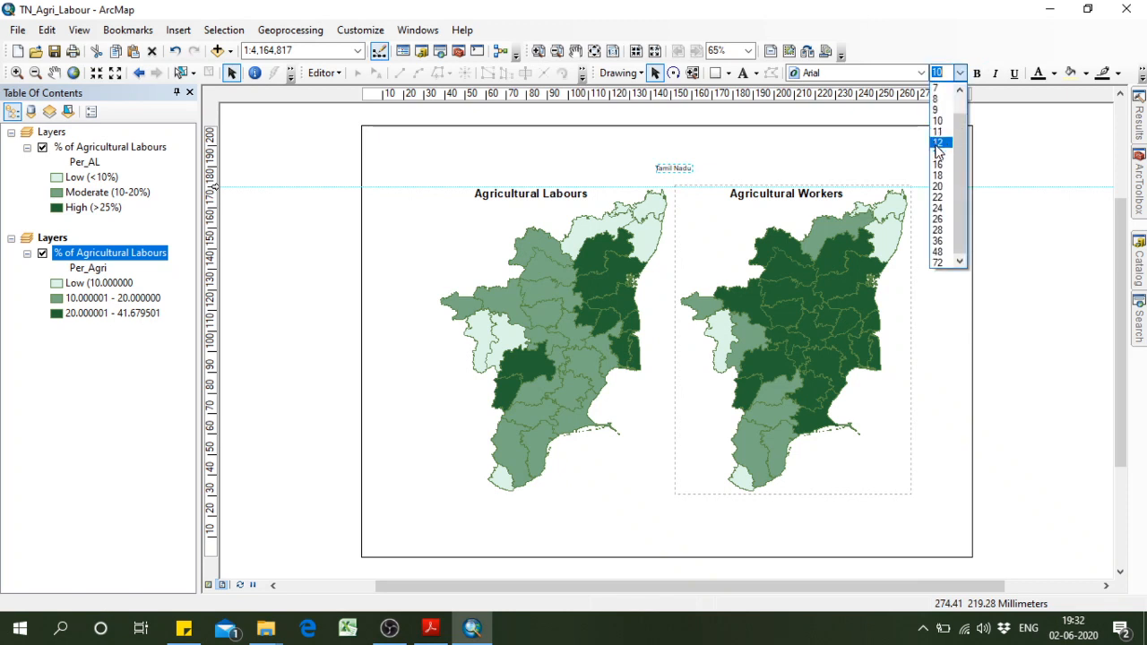
left_click(940, 143)
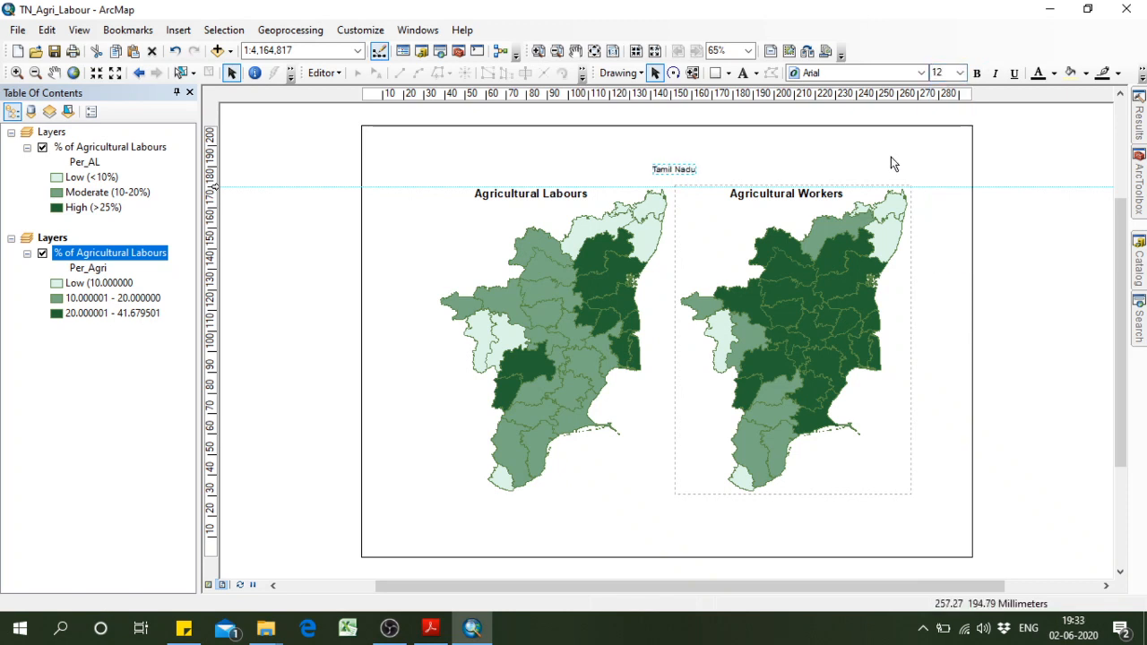
left_click(960, 72)
left_click(939, 155)
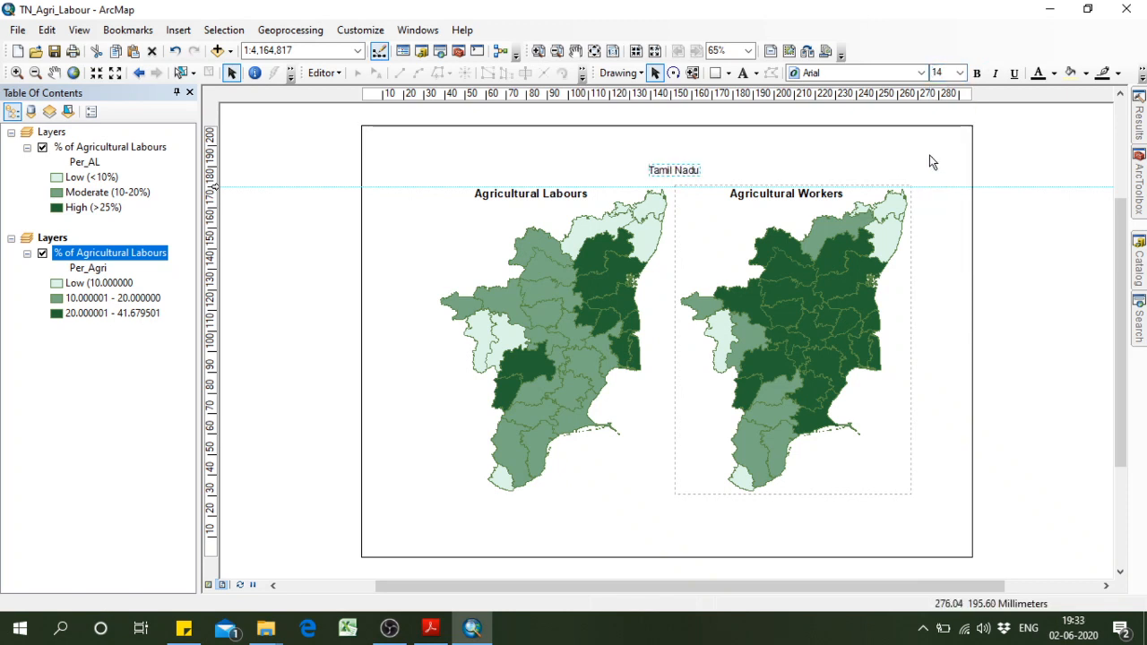
left_click(960, 72)
left_click(937, 121)
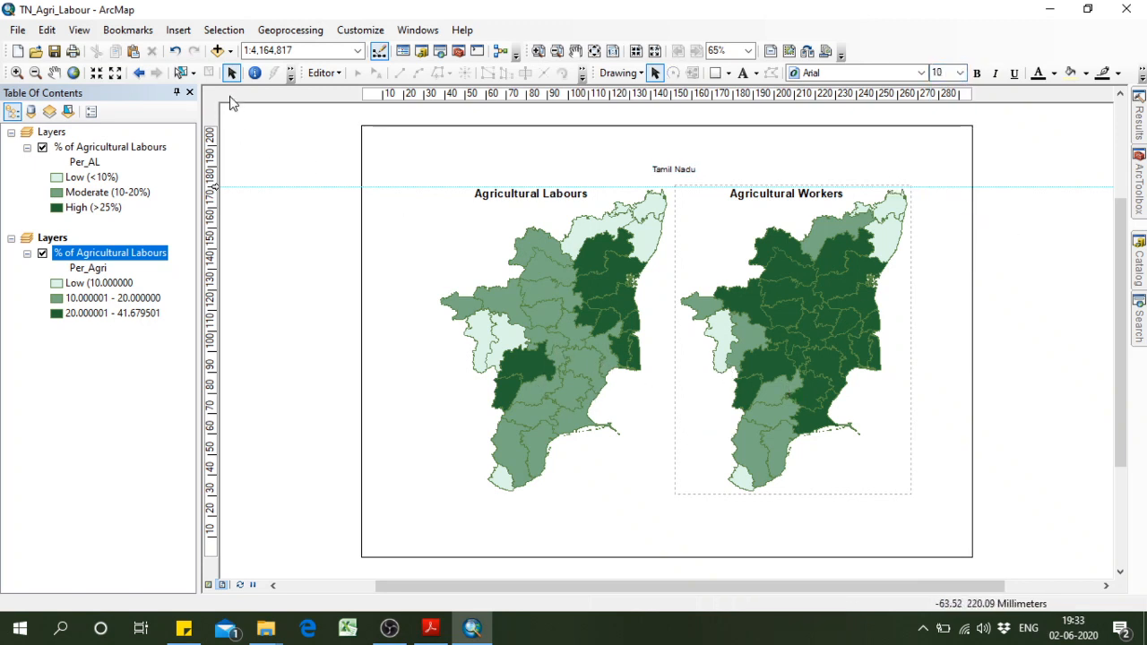
Insert a one-column legend without a title for the active frame's Per_Agri layer and place it between the lower parts of the maps.
left_click(178, 30)
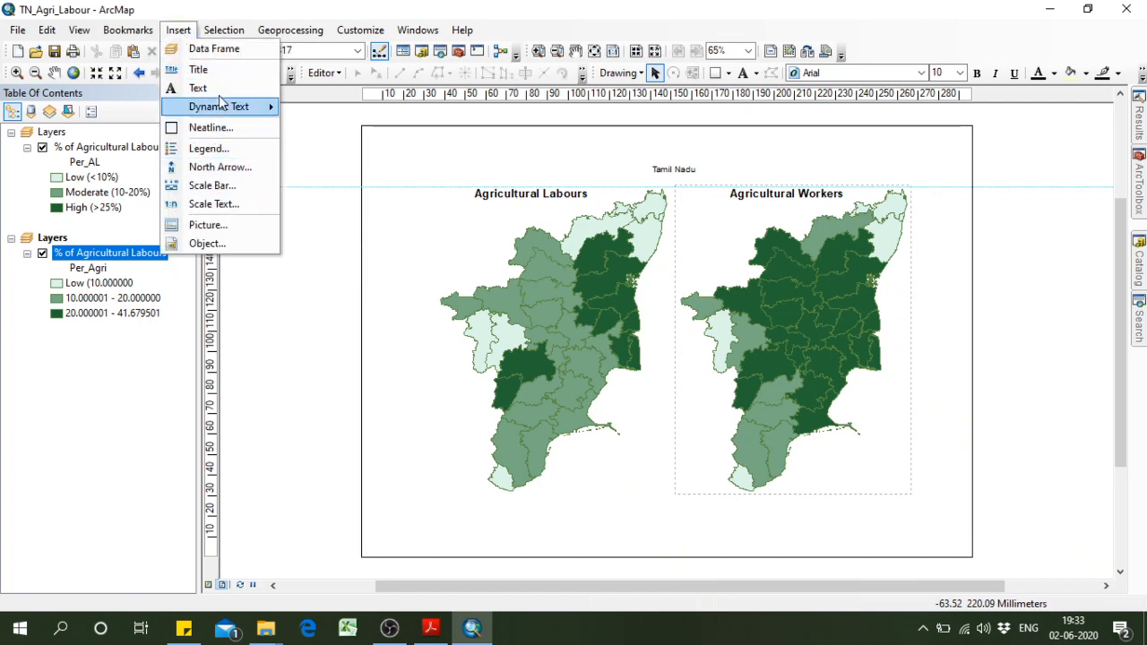
left_click(207, 149)
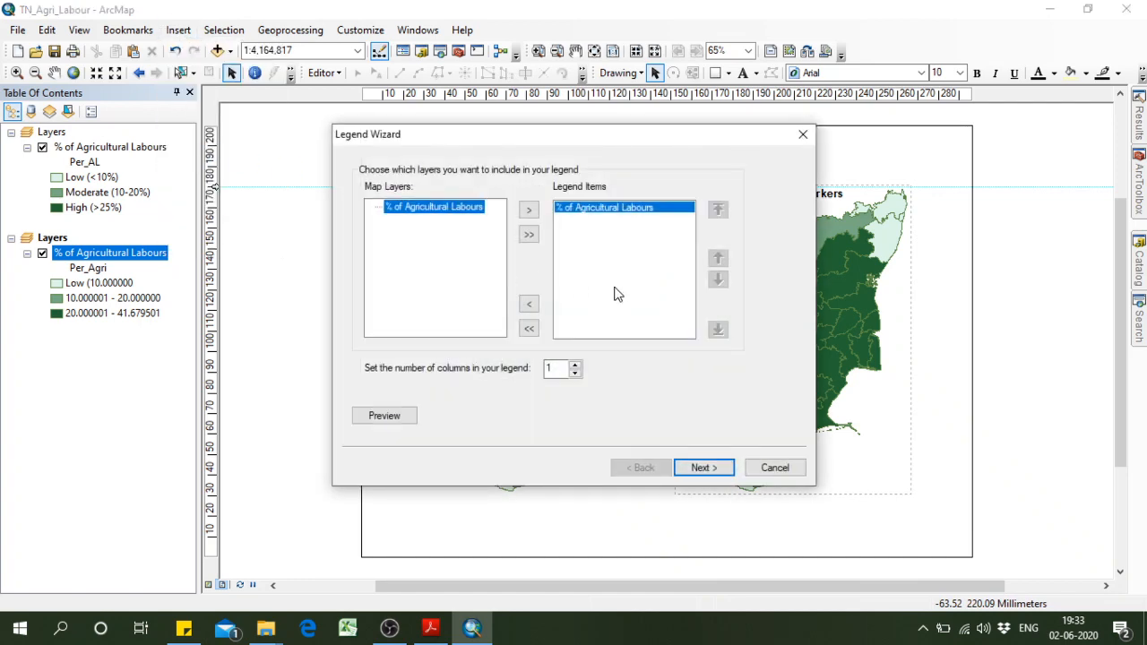
left_click(707, 470)
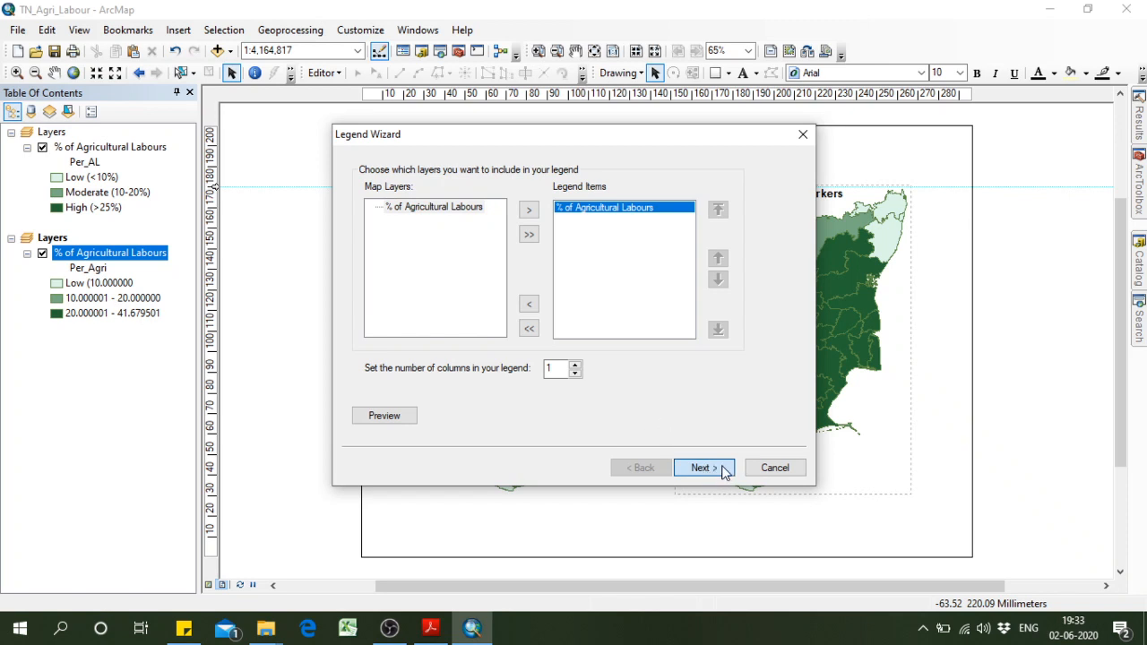
double_click(717, 466)
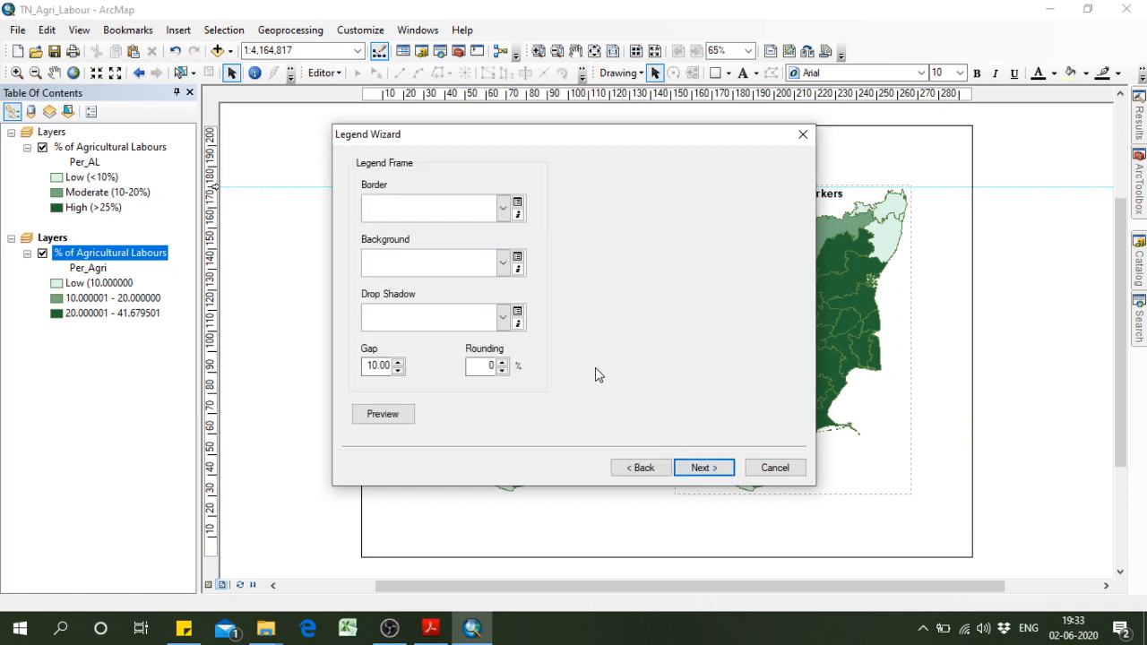
left_click(648, 469)
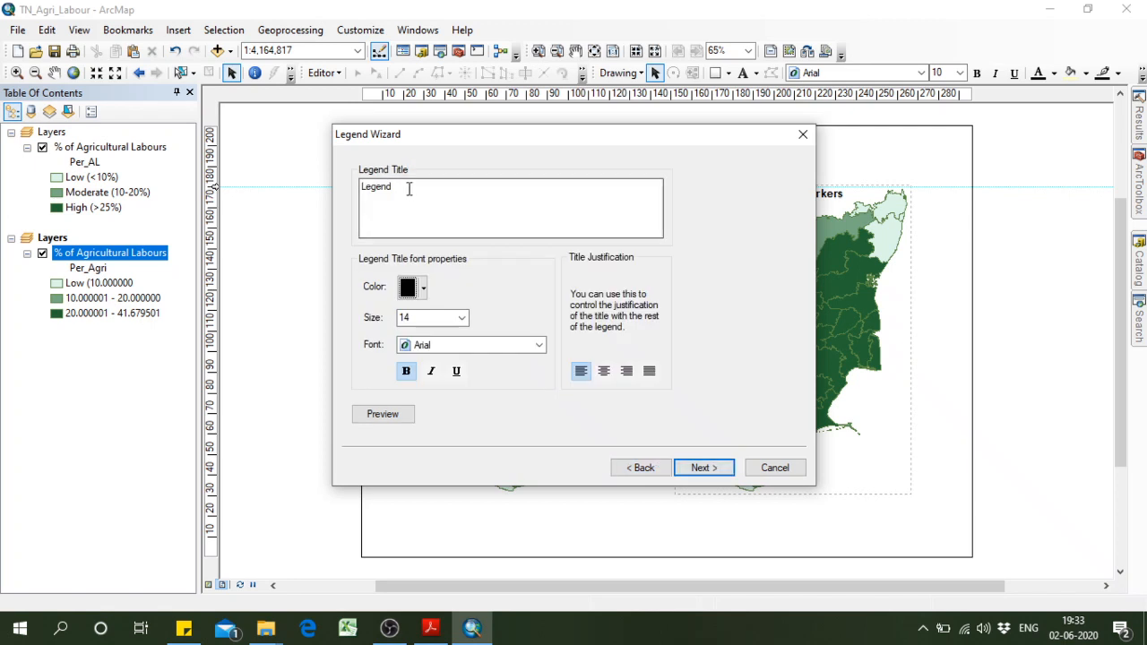
left_click_drag(409, 188, 320, 183)
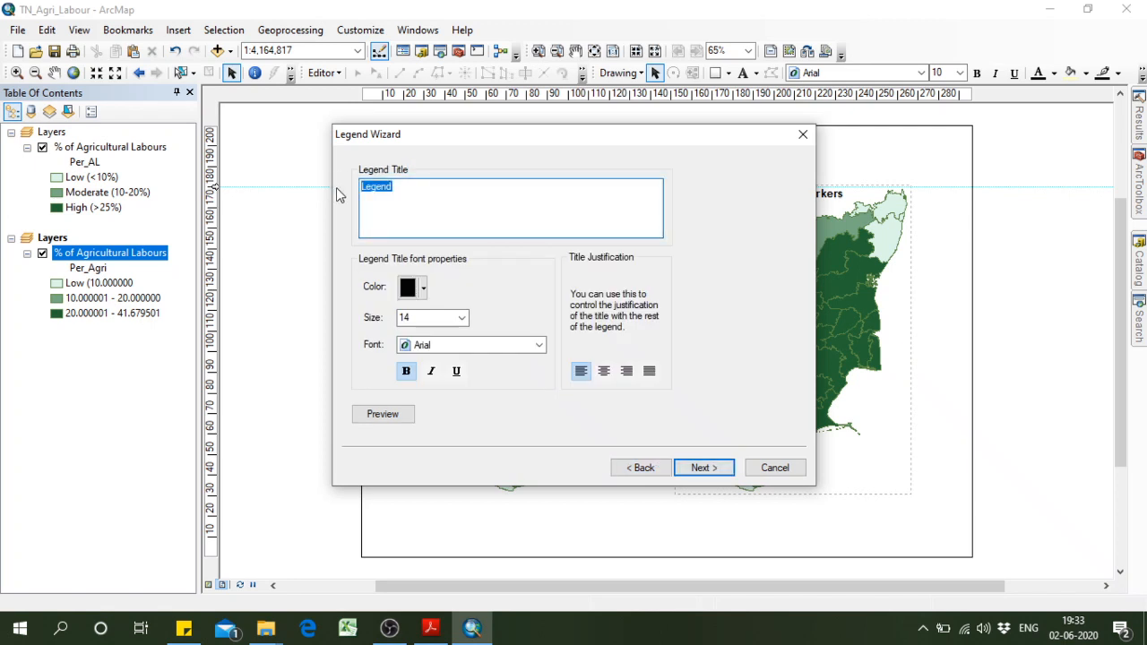
key("Delete")
left_click(706, 470)
left_click(713, 469)
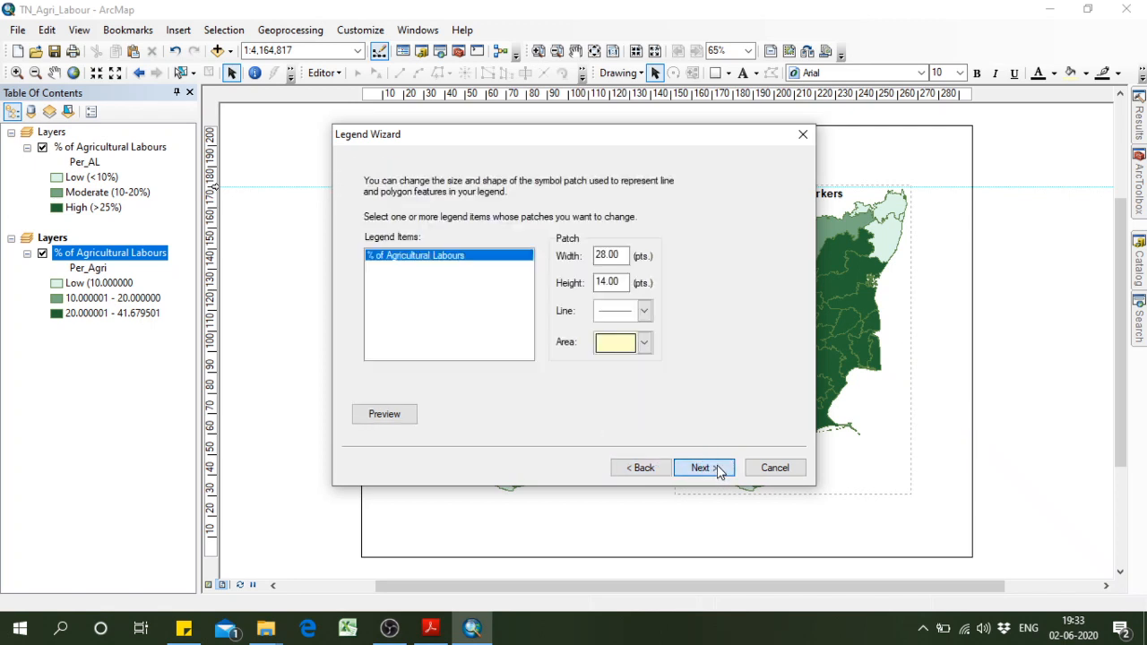
left_click(717, 469)
left_click(704, 468)
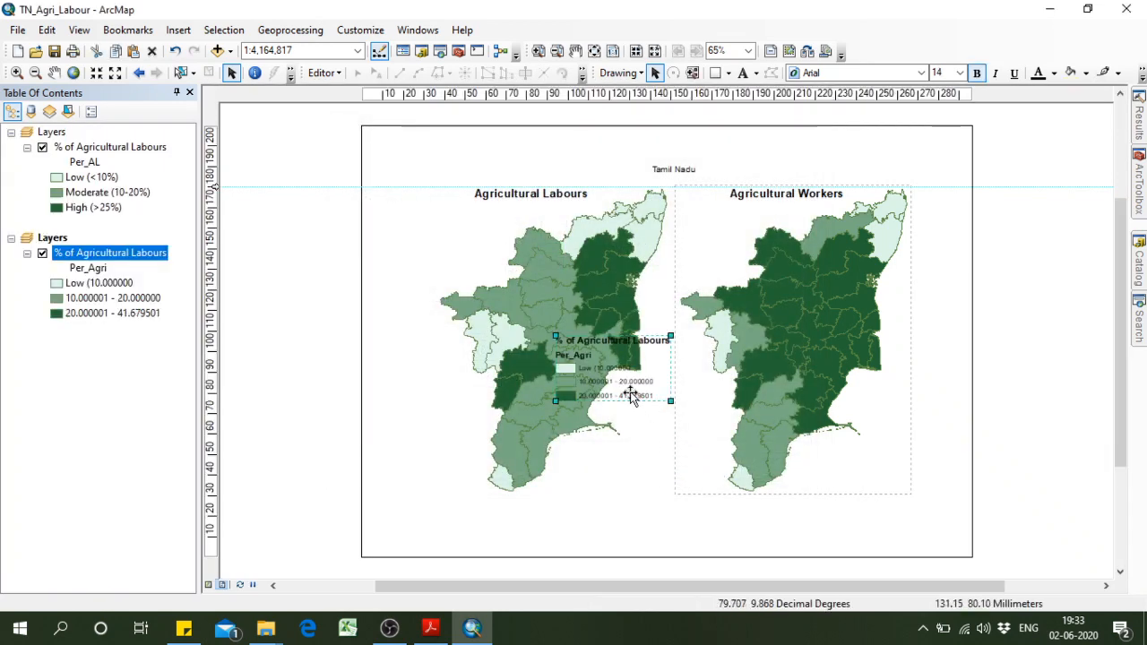
left_click_drag(631, 382, 654, 494)
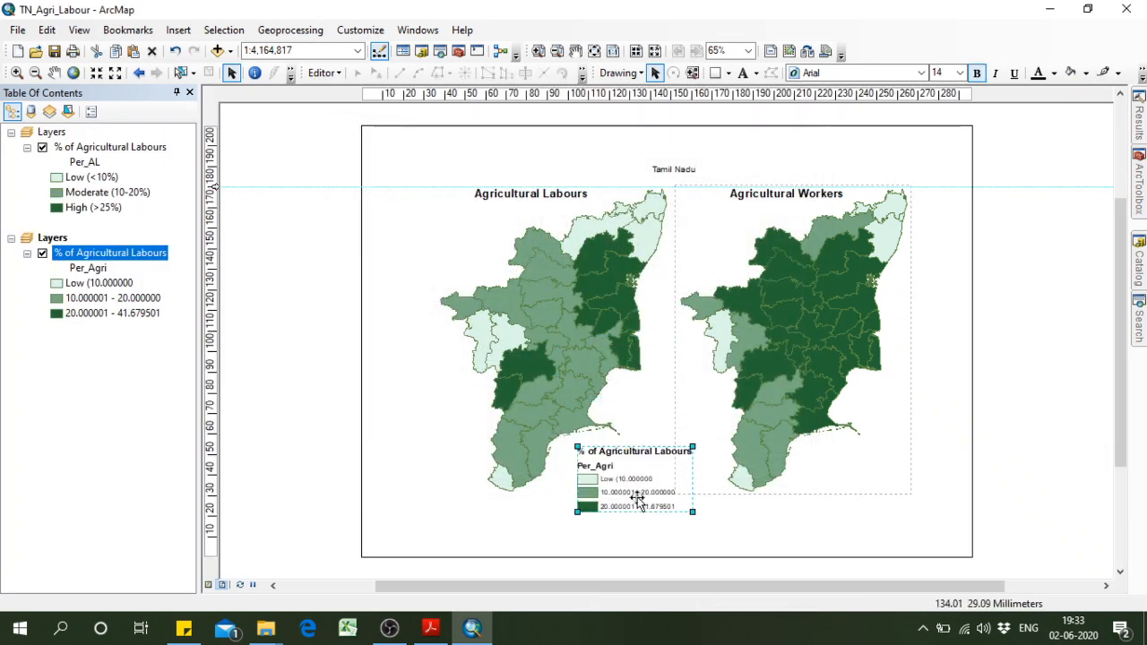
Delete the Per_Agri legend from the layout.
right_click(638, 495)
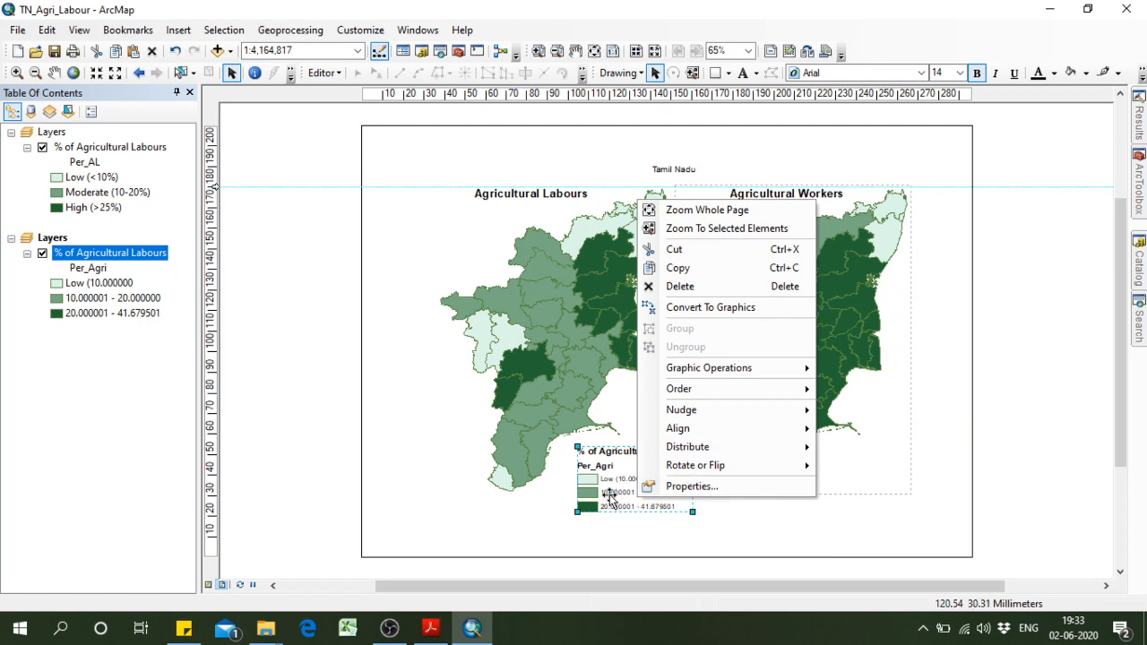
left_click(610, 494)
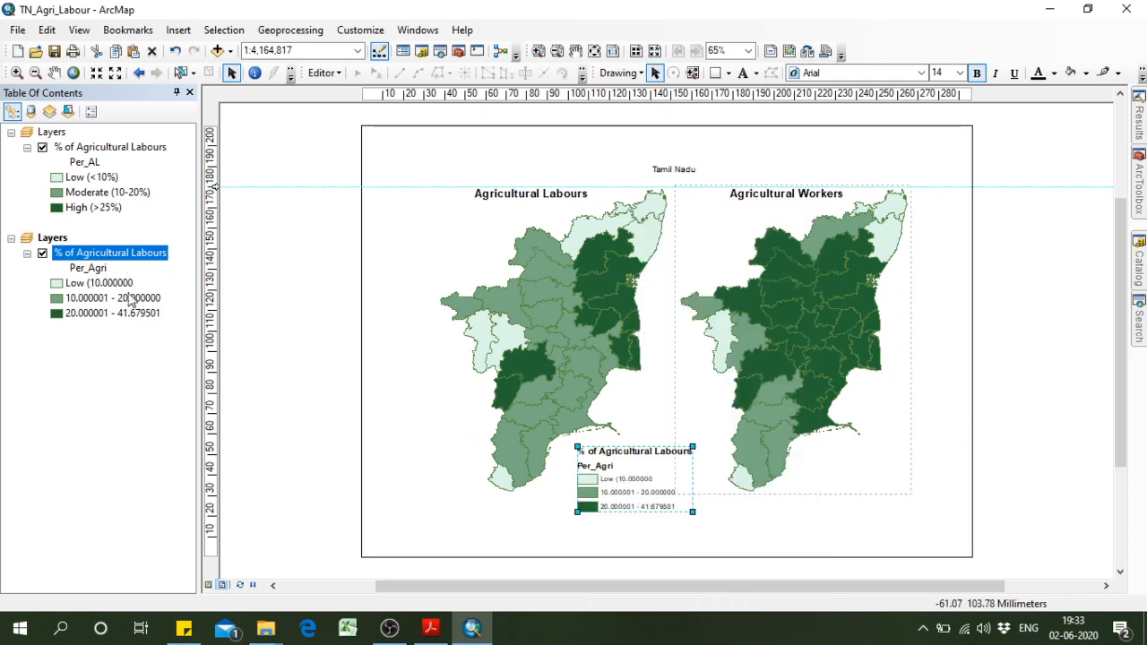
key("Delete")
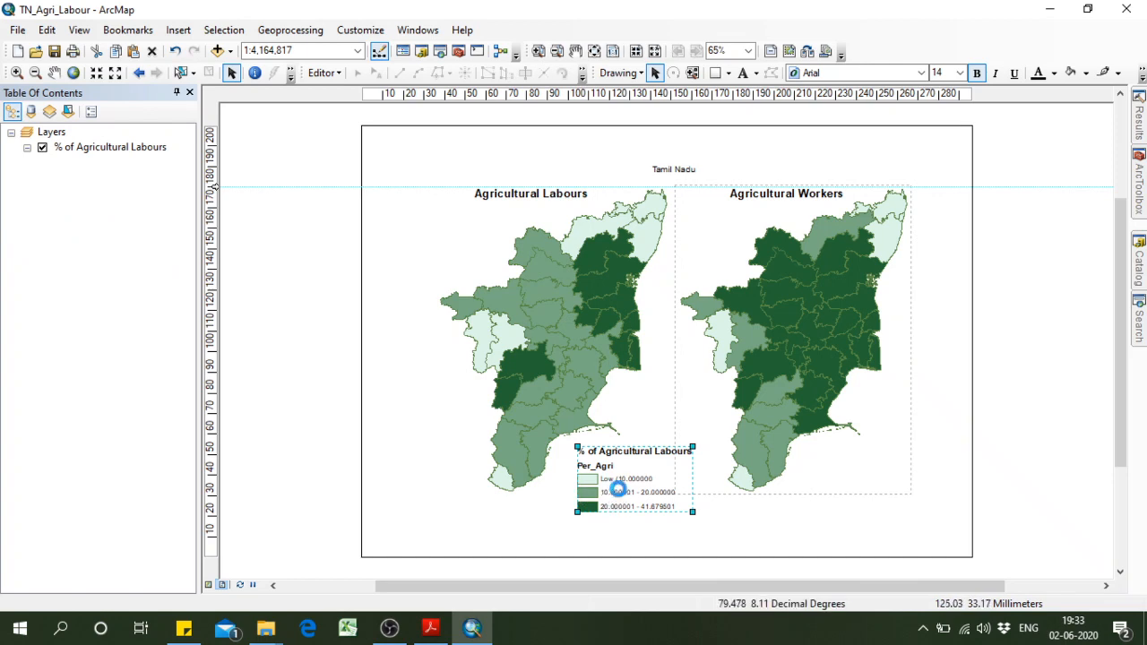
Activate the data frame that holds the Per_AL layer.
left_click(54, 134)
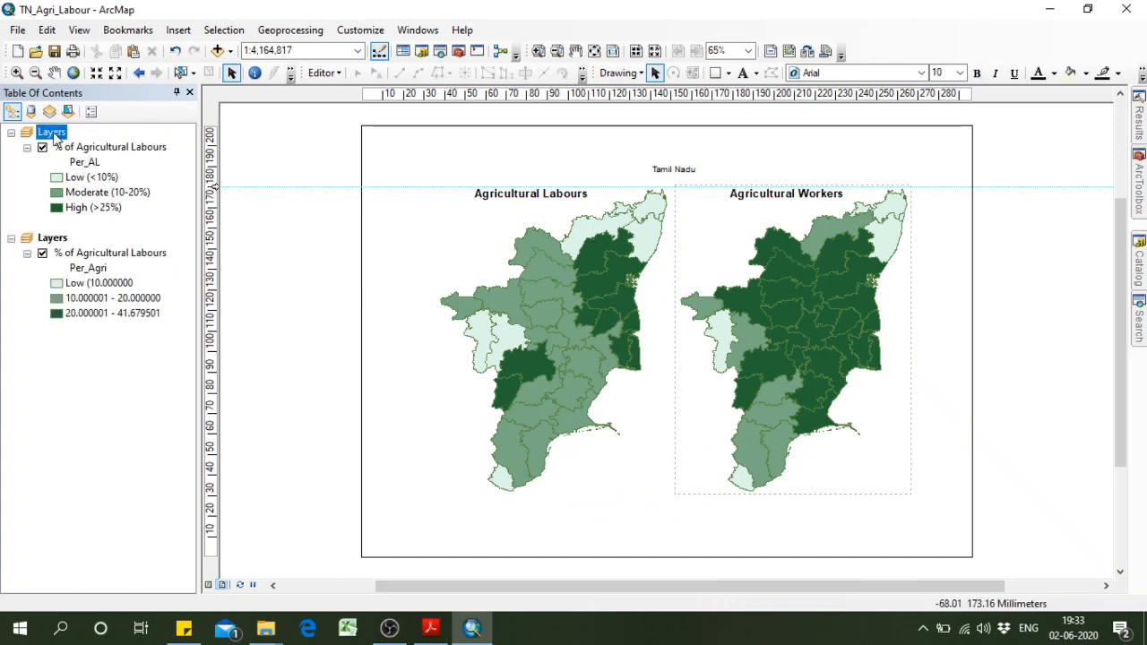
right_click(54, 134)
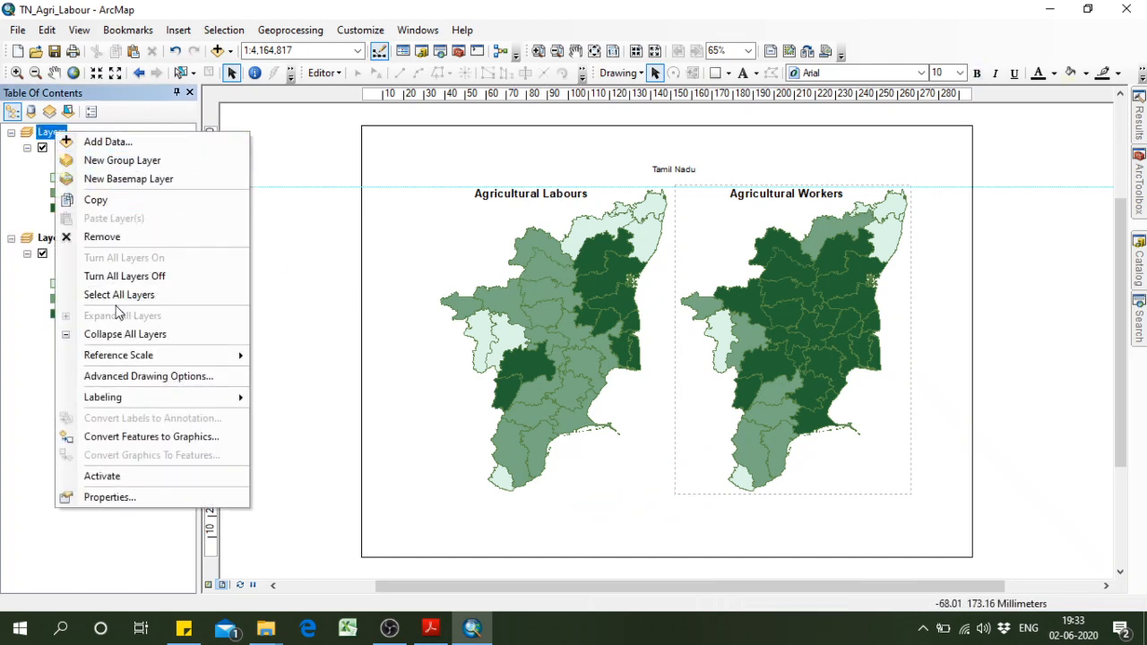
left_click(121, 475)
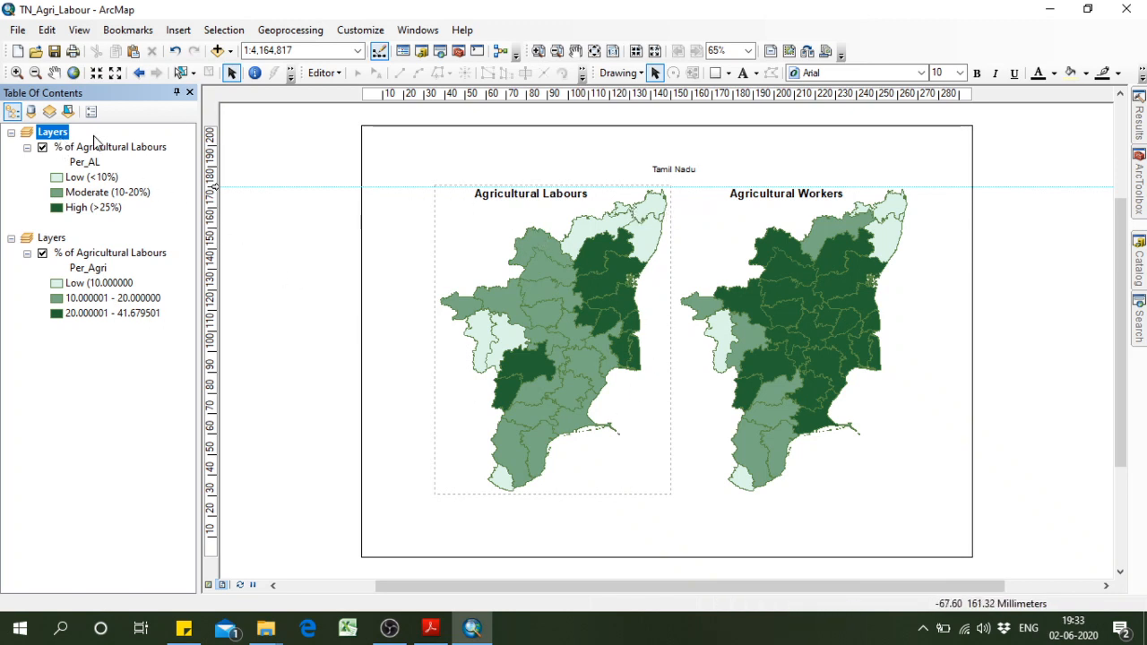
Insert a one-column legend without a title for the active frame's Per_AL layer and place it between the lower parts of the maps.
left_click(179, 29)
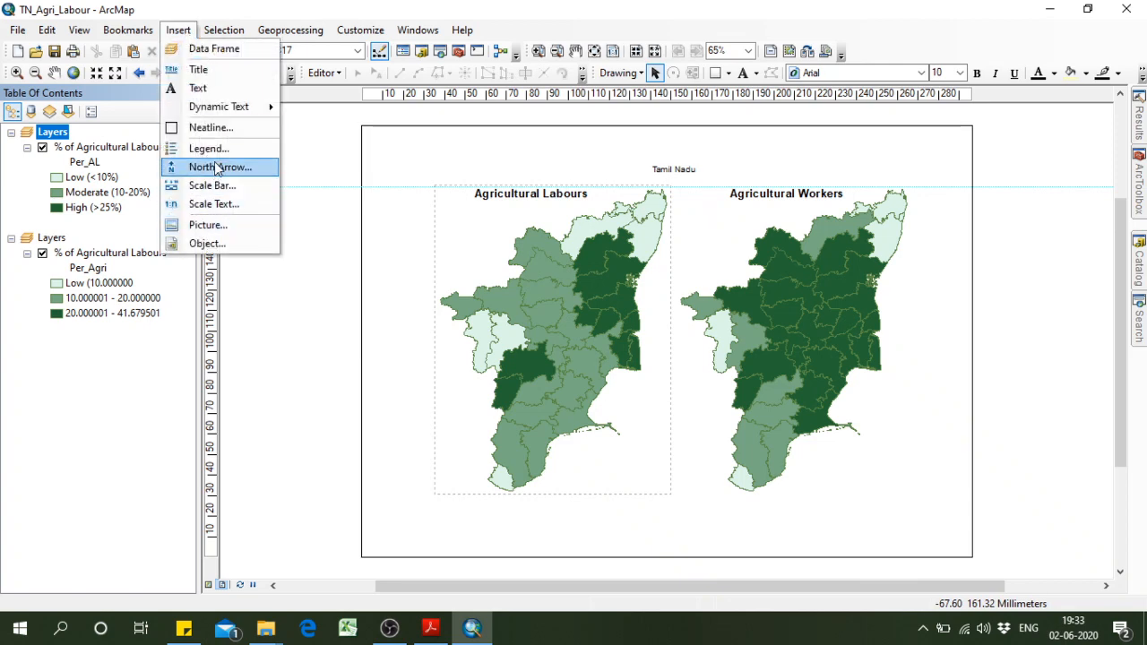
left_click(267, 164)
left_click(701, 468)
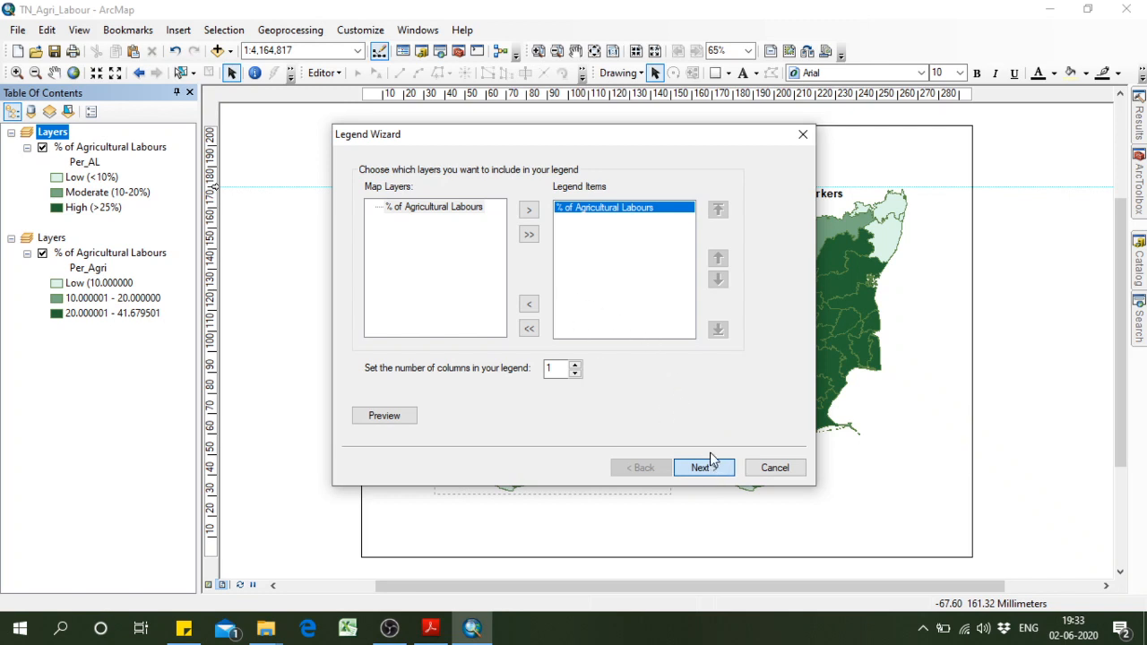
left_click(707, 464)
left_click_drag(404, 187, 348, 199)
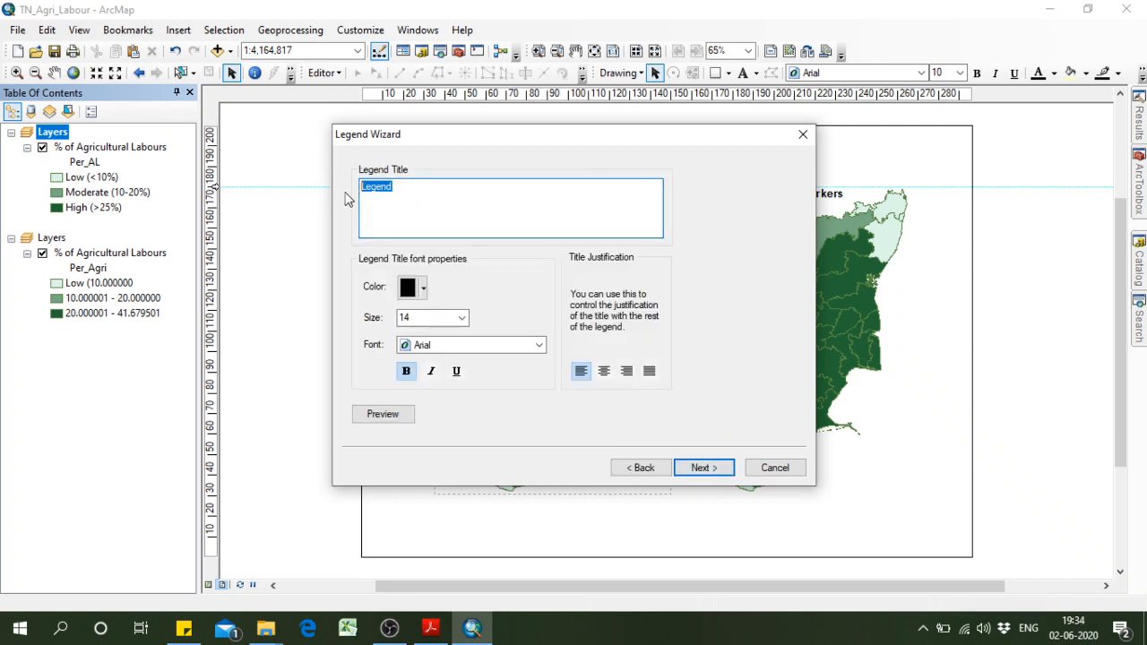
key("Delete")
left_click(700, 467)
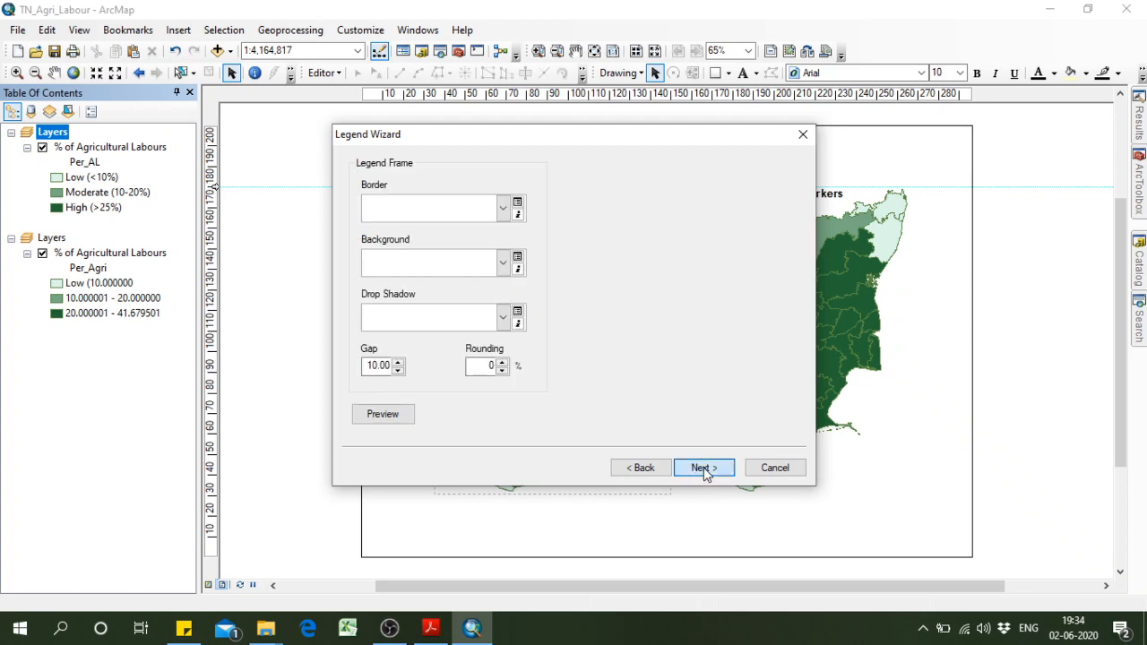
left_click(704, 468)
left_click(704, 467)
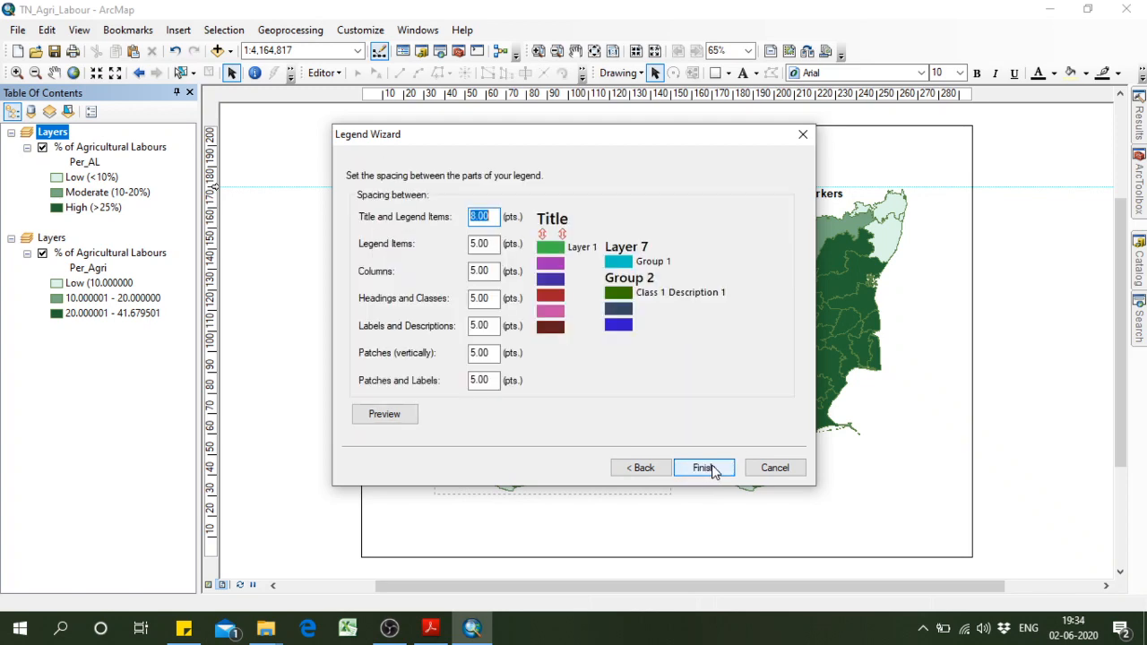
left_click(703, 468)
left_click_drag(632, 367, 663, 475)
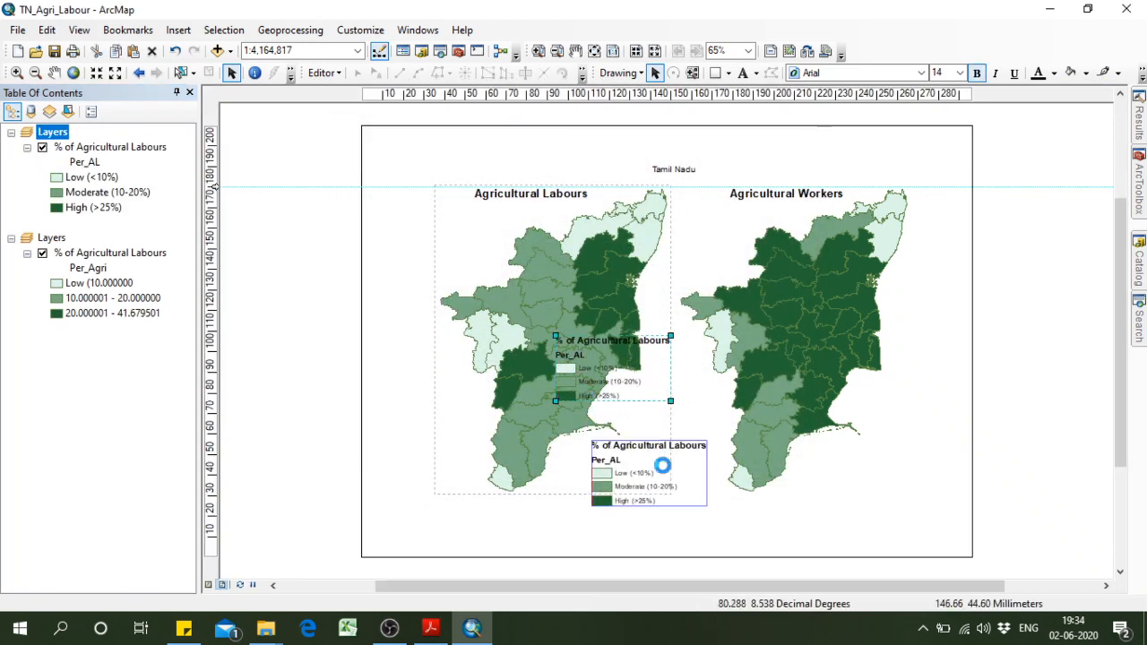
Choose the Horizontal Single Symbol Label Only style for the legend's % of Agricultural Labours item.
right_click(654, 484)
left_click(704, 464)
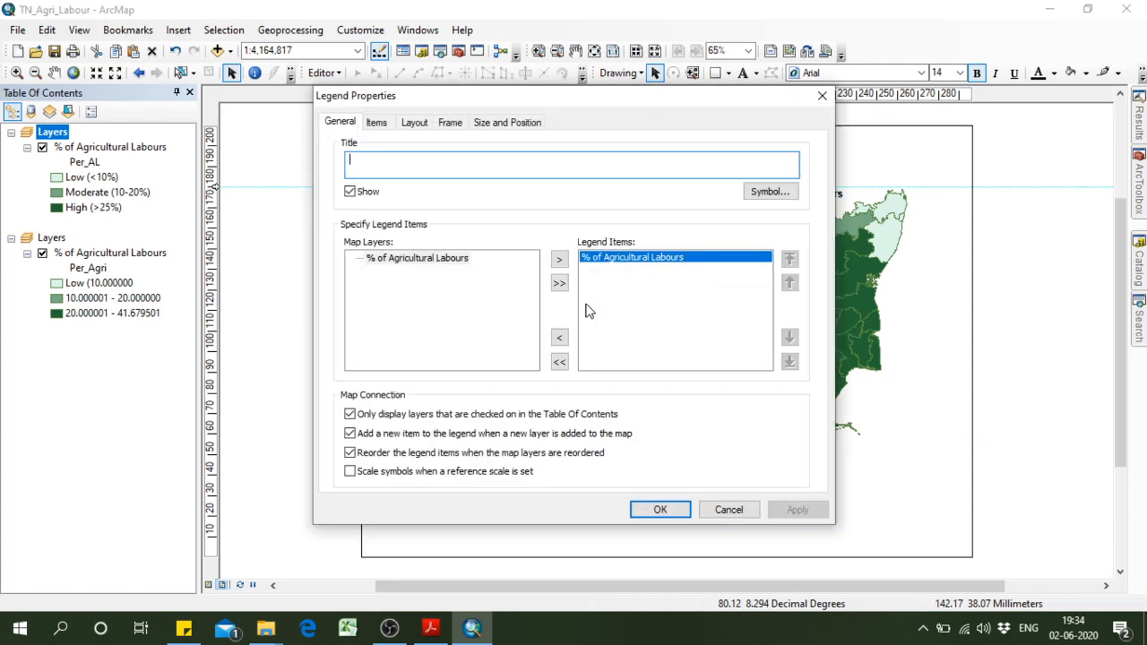
left_click(376, 123)
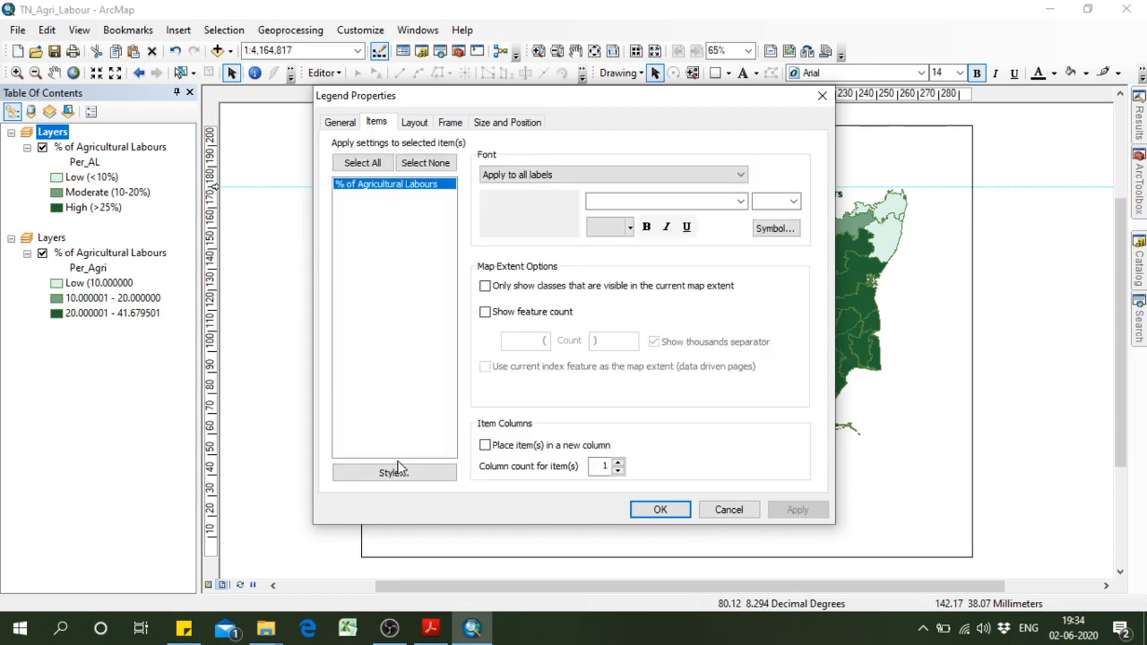
left_click(395, 472)
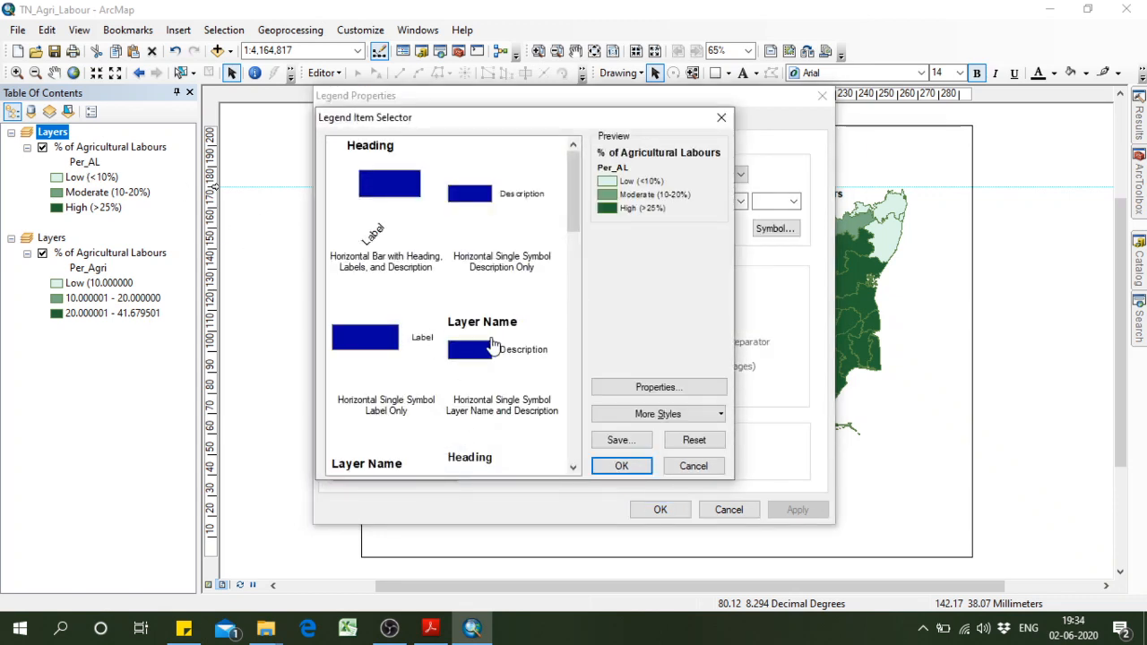
left_click(494, 346)
left_click(380, 355)
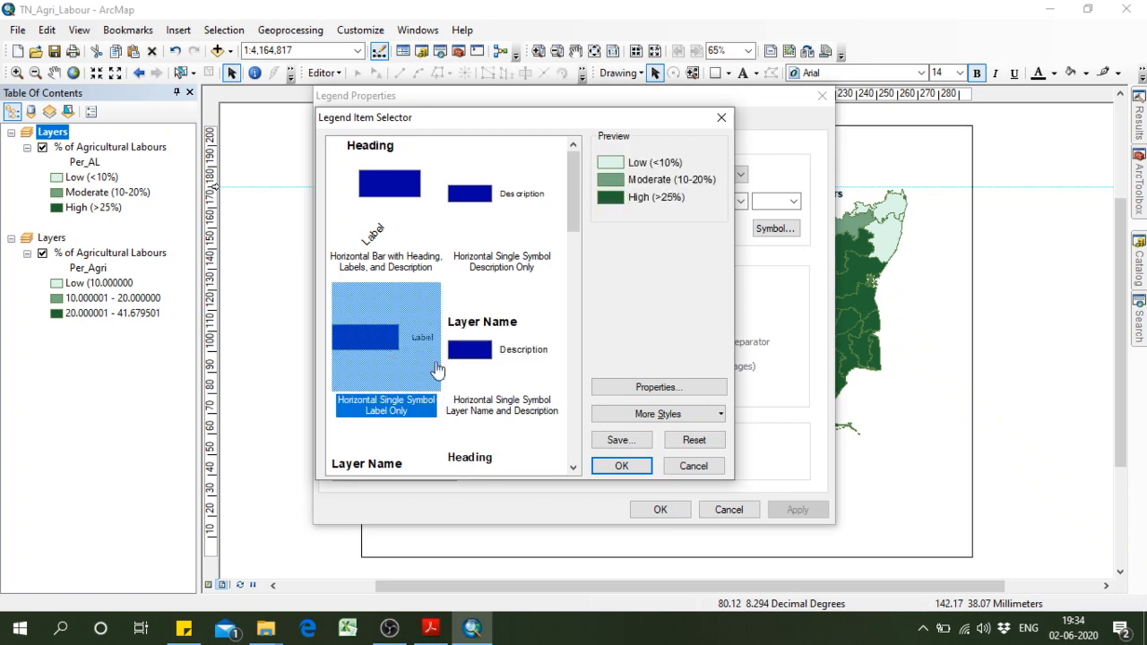
left_click(621, 465)
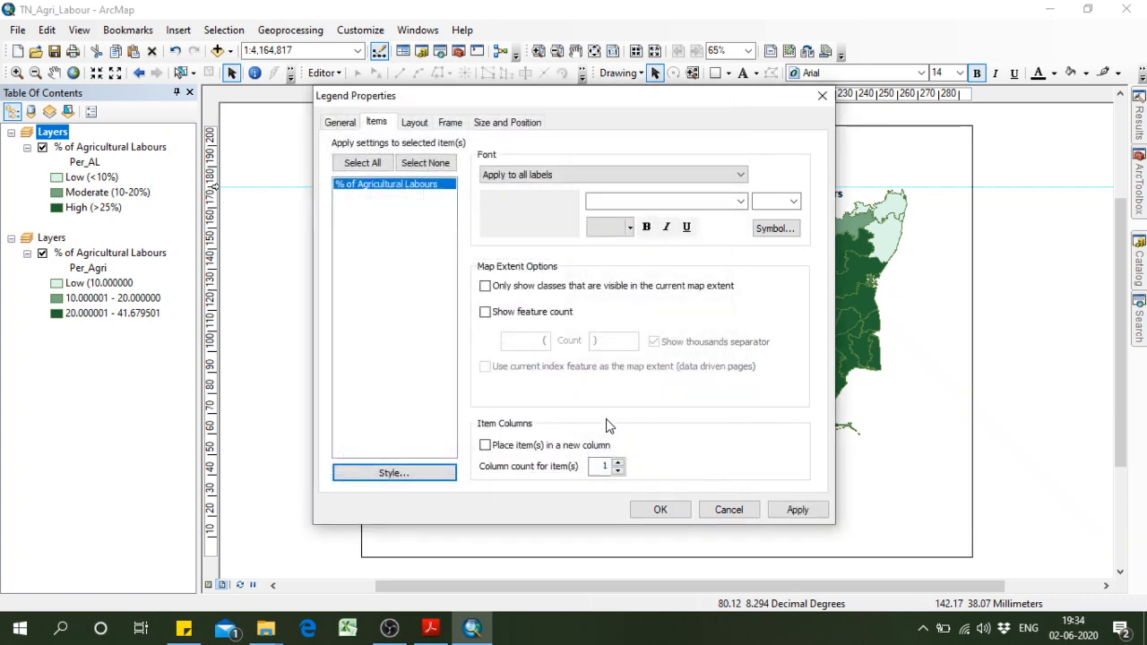
Compare other legend item styles and apply Horizontal Single Symbol Layer Name and Label to the legend.
left_click(397, 470)
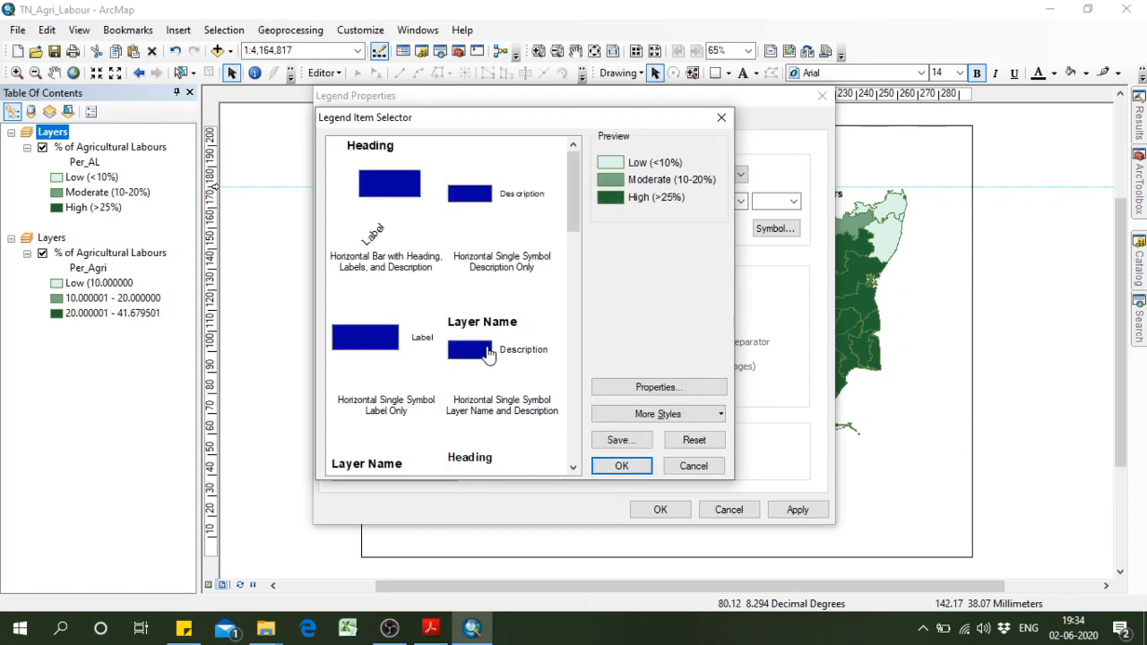
left_click(488, 354)
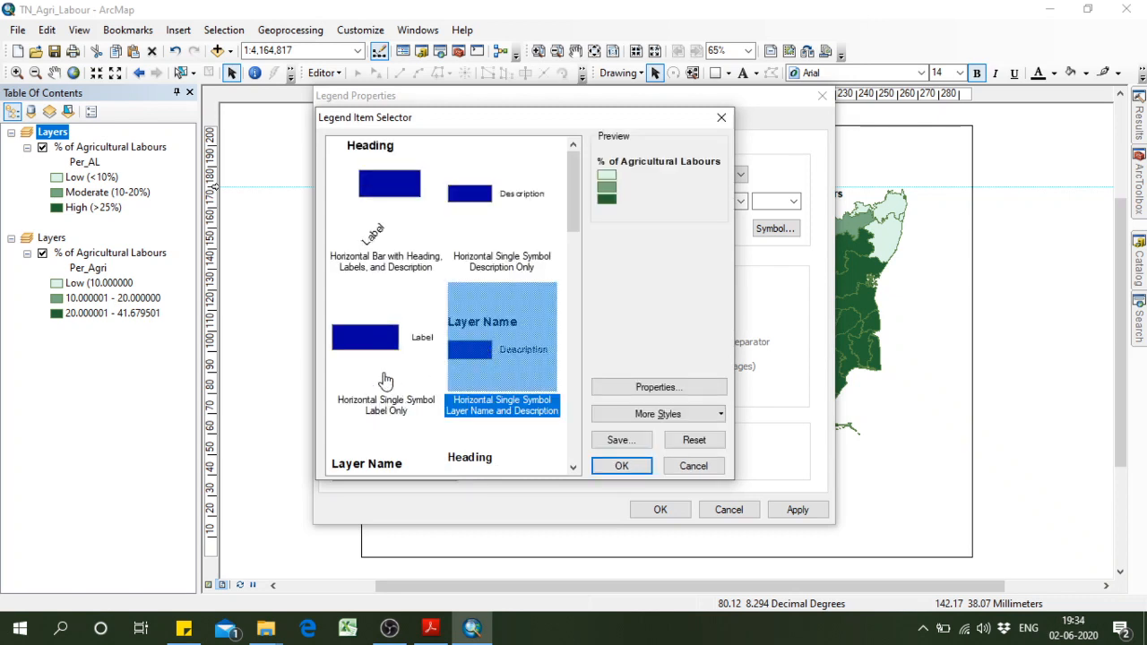
scroll(385, 380, "down", 5)
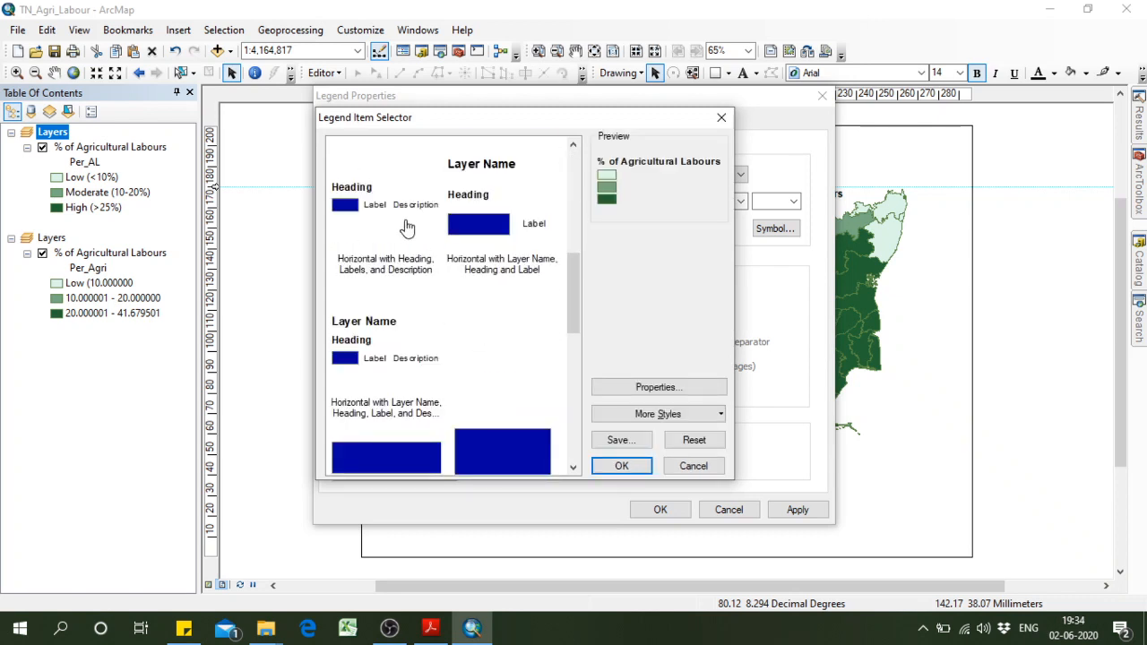
left_click(384, 354)
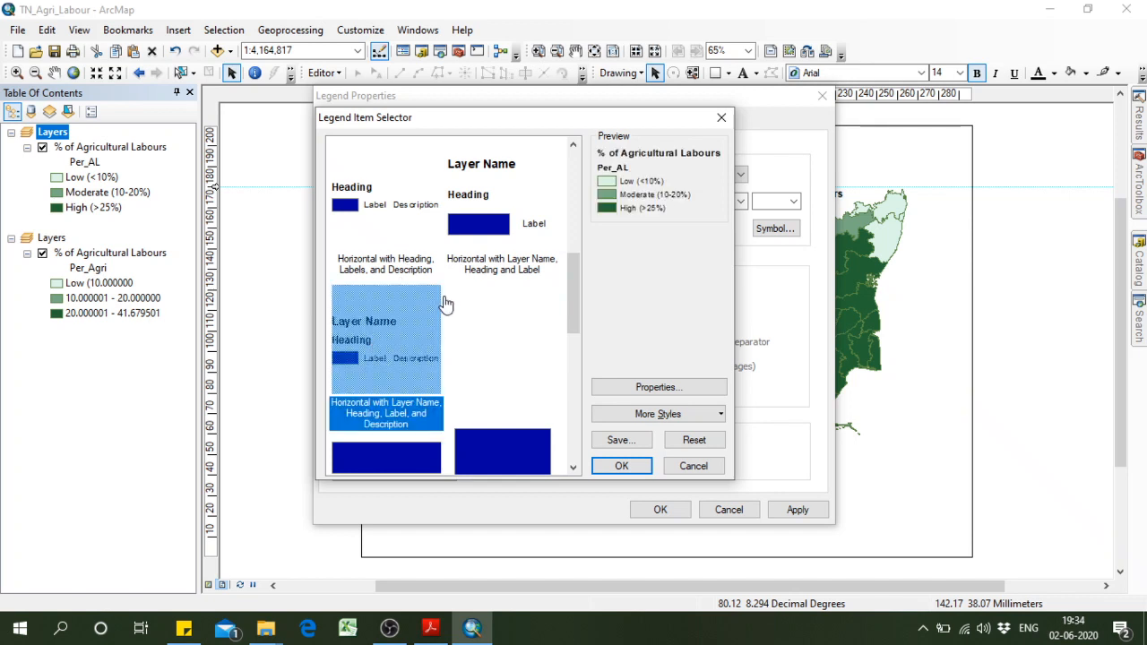
left_click(486, 243)
scroll(487, 248, "up", 3)
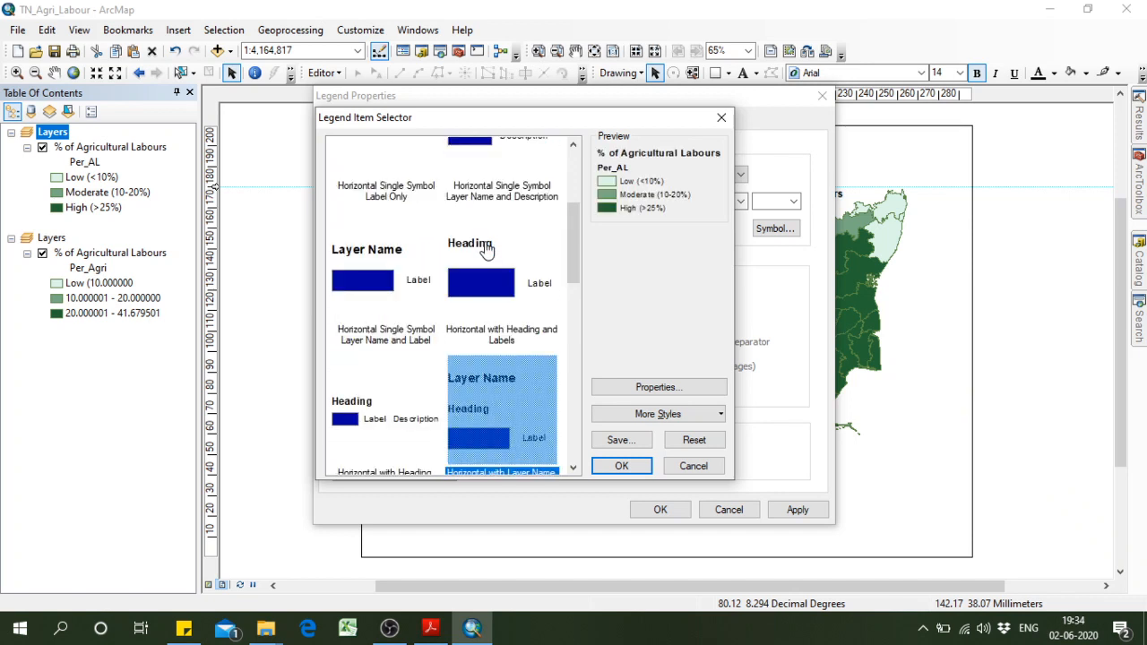
left_click(412, 269)
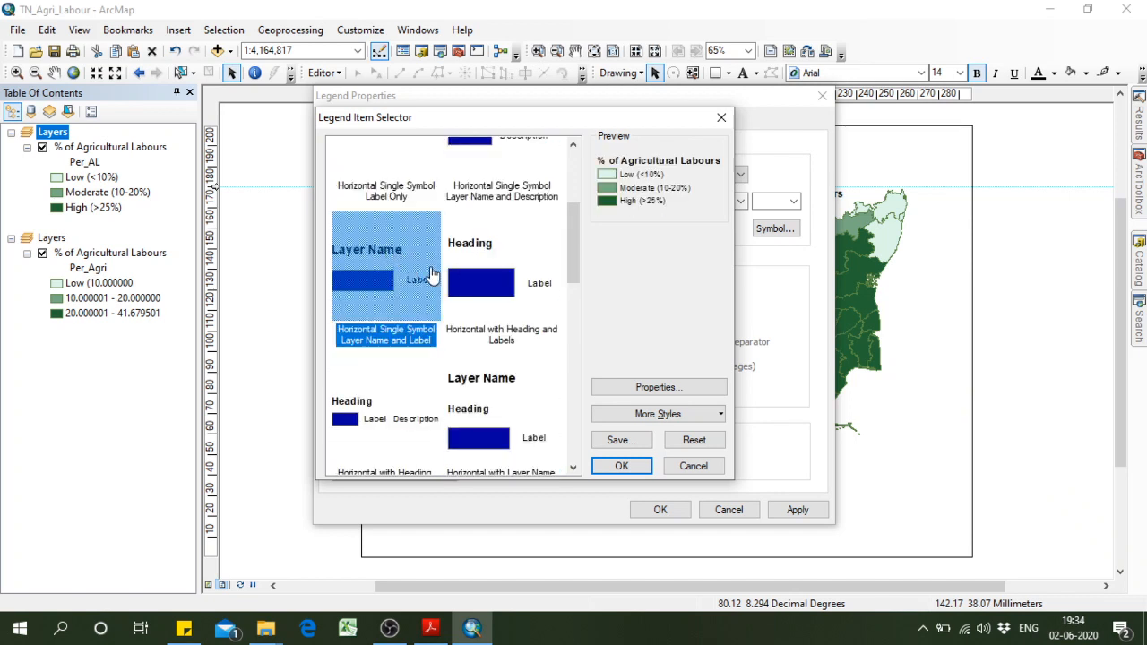
left_click(618, 466)
left_click(793, 510)
left_click(667, 509)
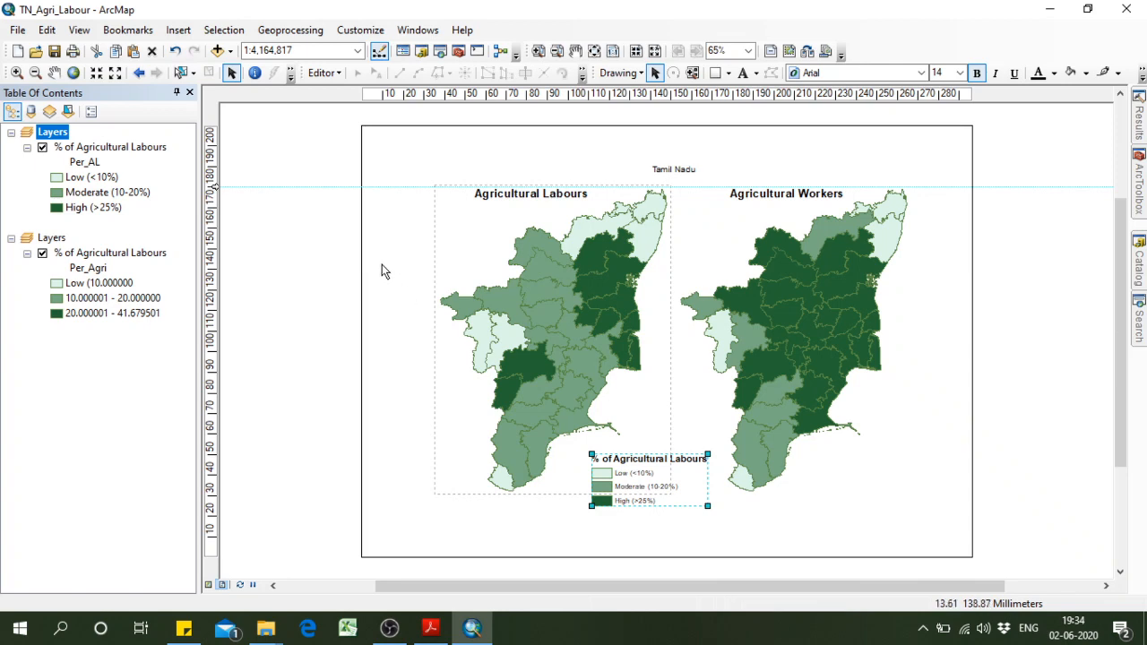
Rename the Per_AL layer as "% to Total Workers" and shift its legend slightly up and towards the Agricultural Workers map.
right_click(115, 152)
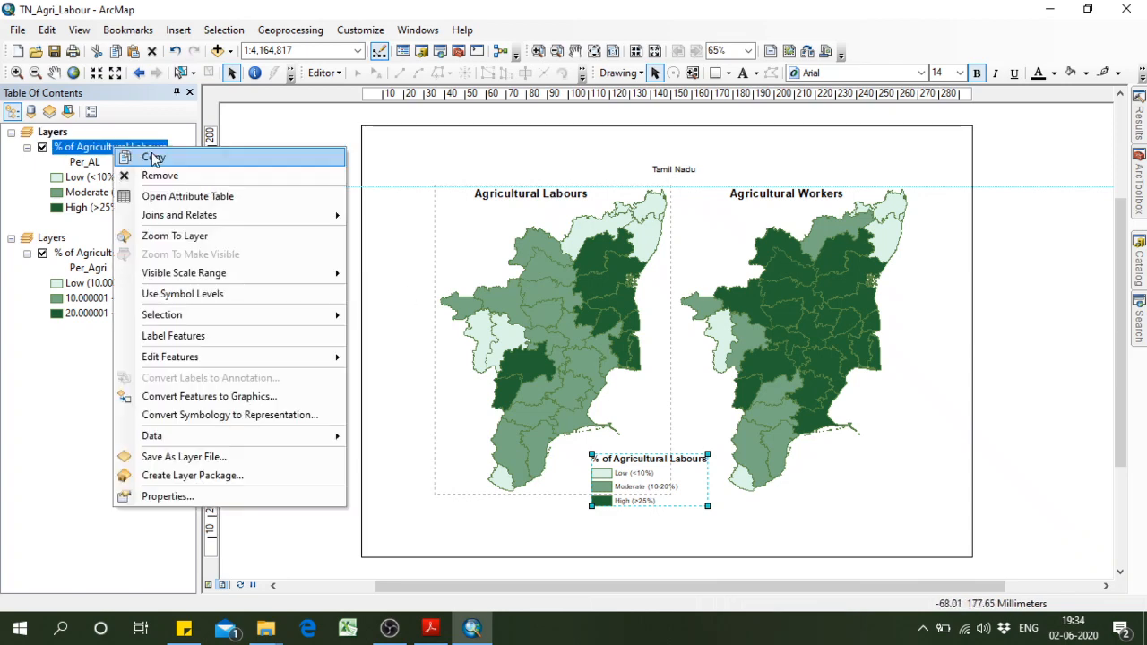
left_click(163, 495)
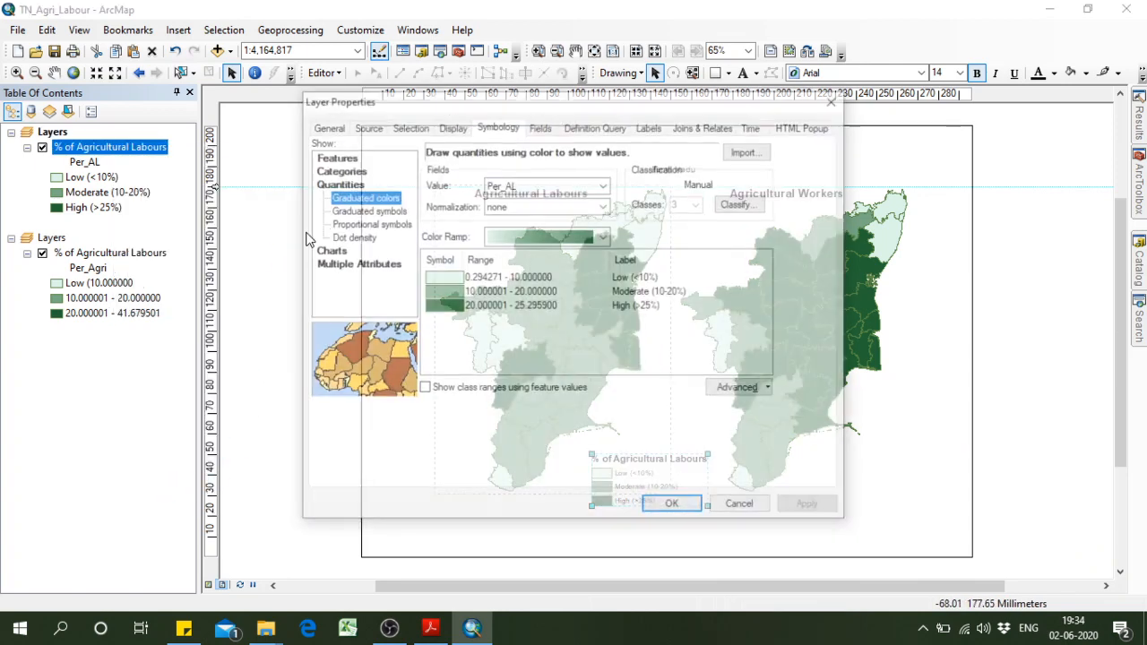
left_click(326, 125)
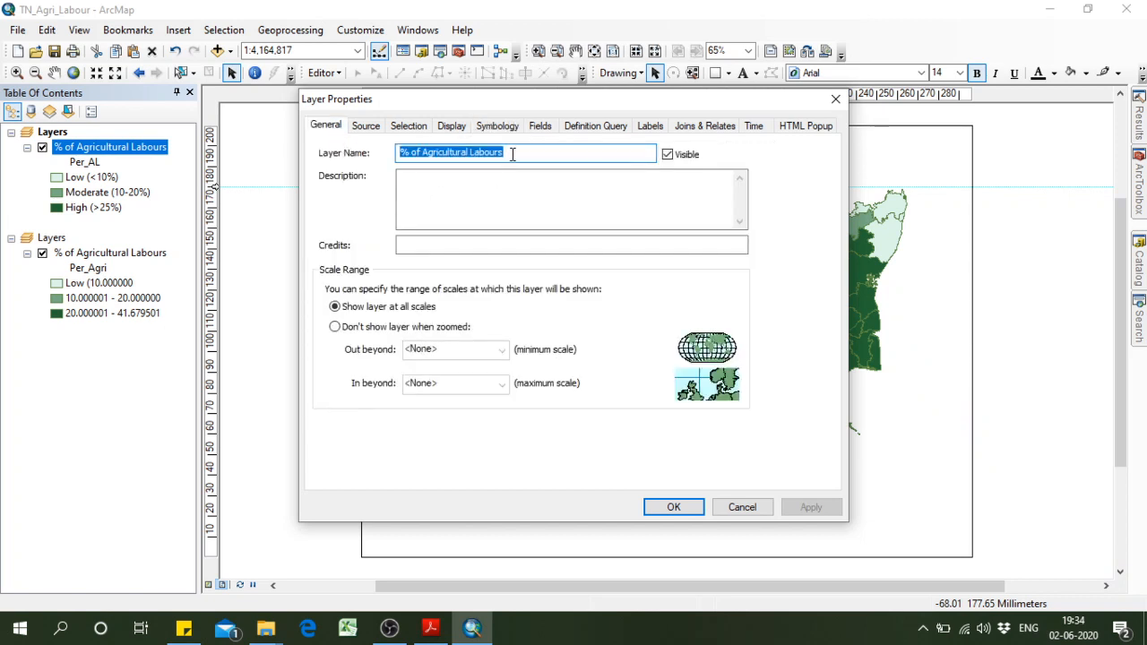
left_click(464, 154)
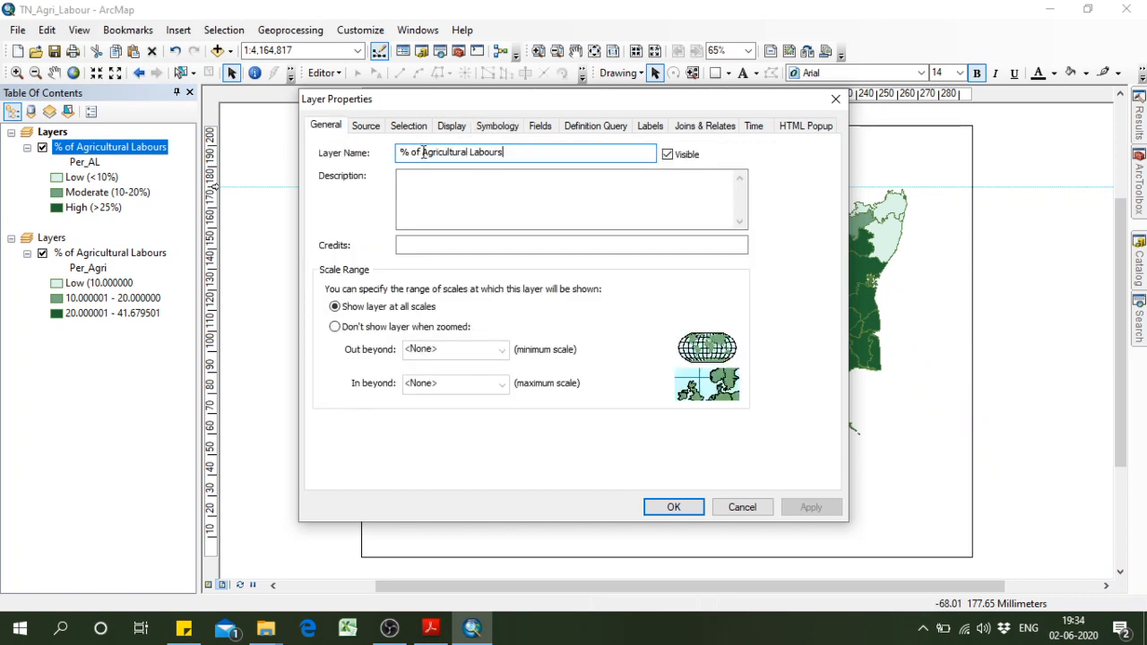
left_click_drag(413, 150, 482, 154)
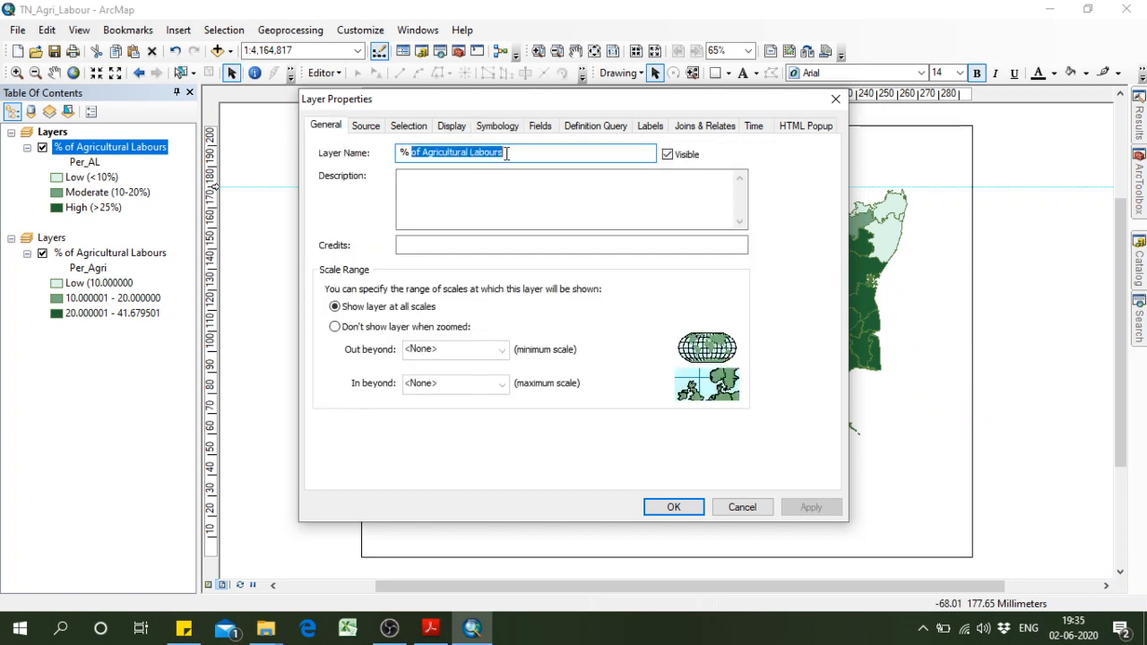
type("to Total Workers")
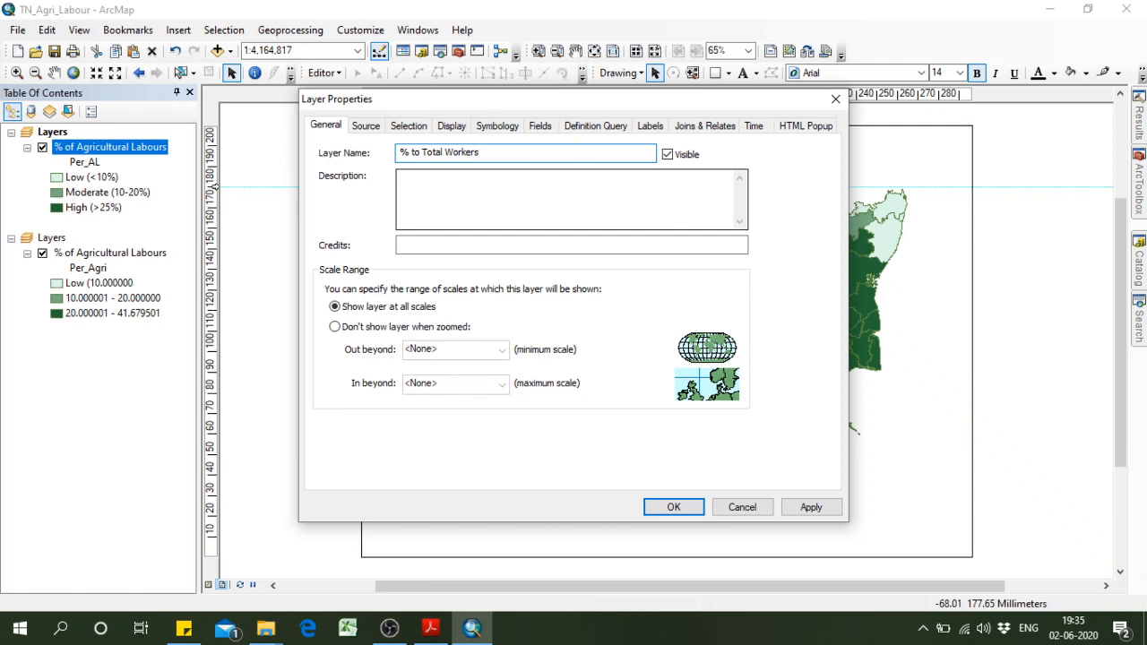
left_click(673, 506)
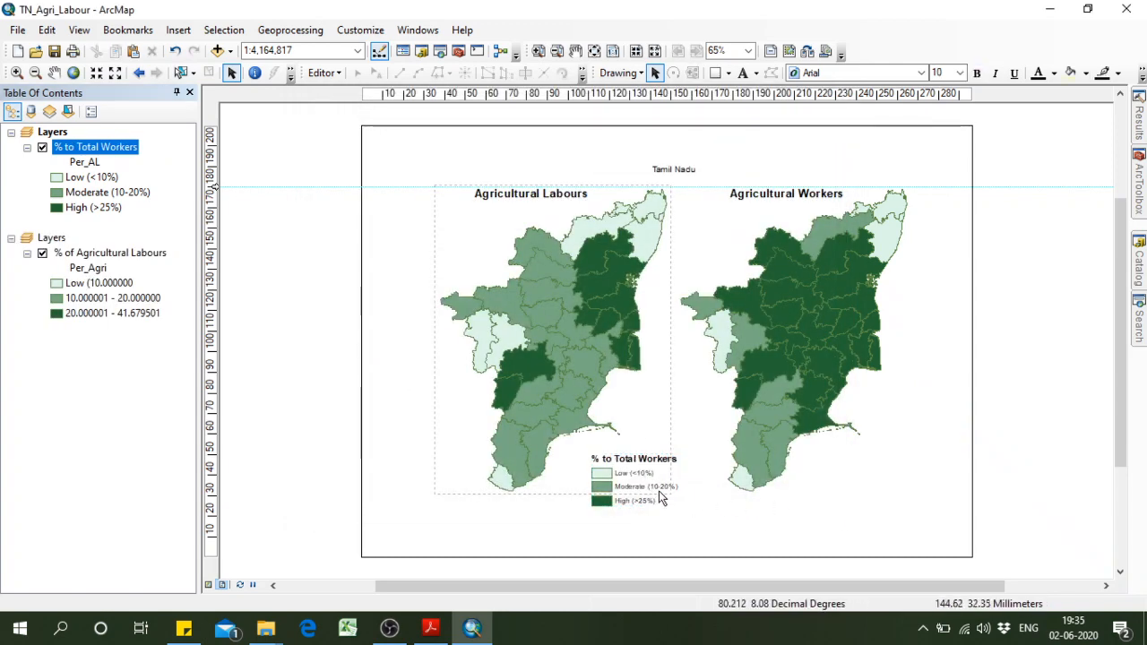
left_click_drag(654, 491, 697, 479)
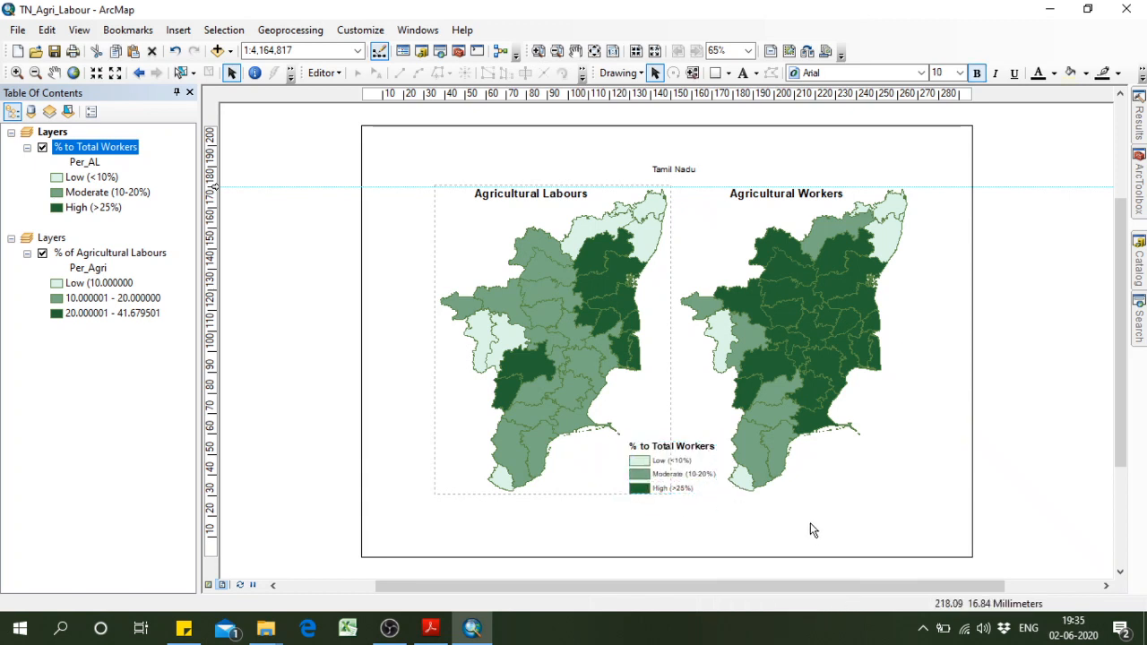
Insert a Single Km scale bar, shorten it to 100 km and place it beside the lower part of the Agricultural Workers map.
left_click(182, 31)
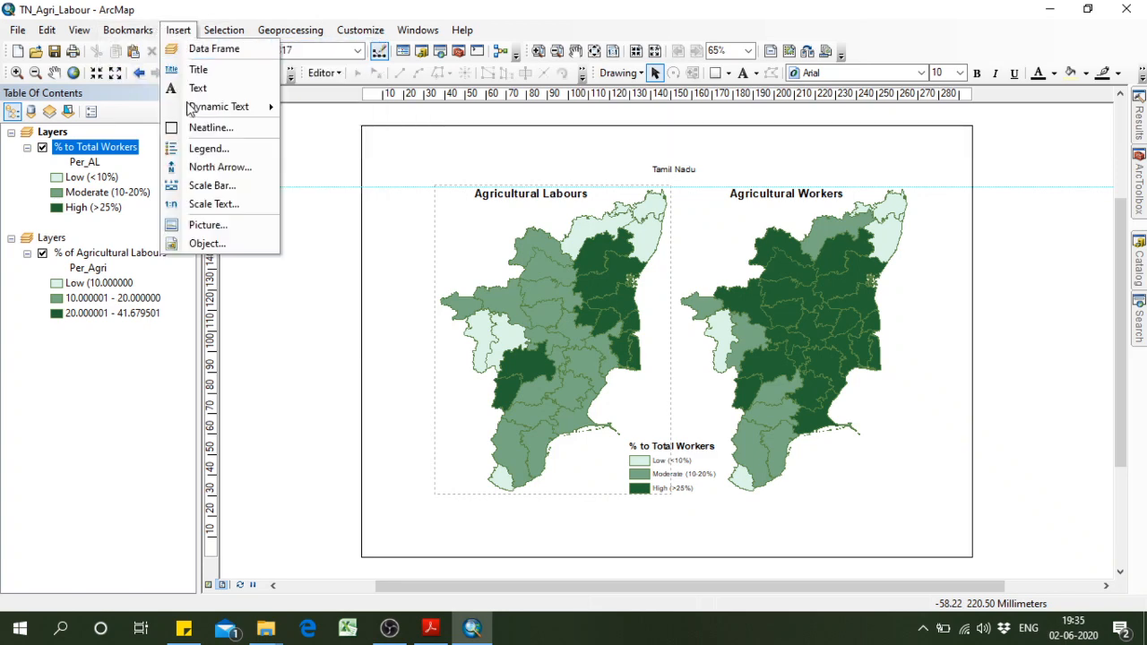
left_click(213, 185)
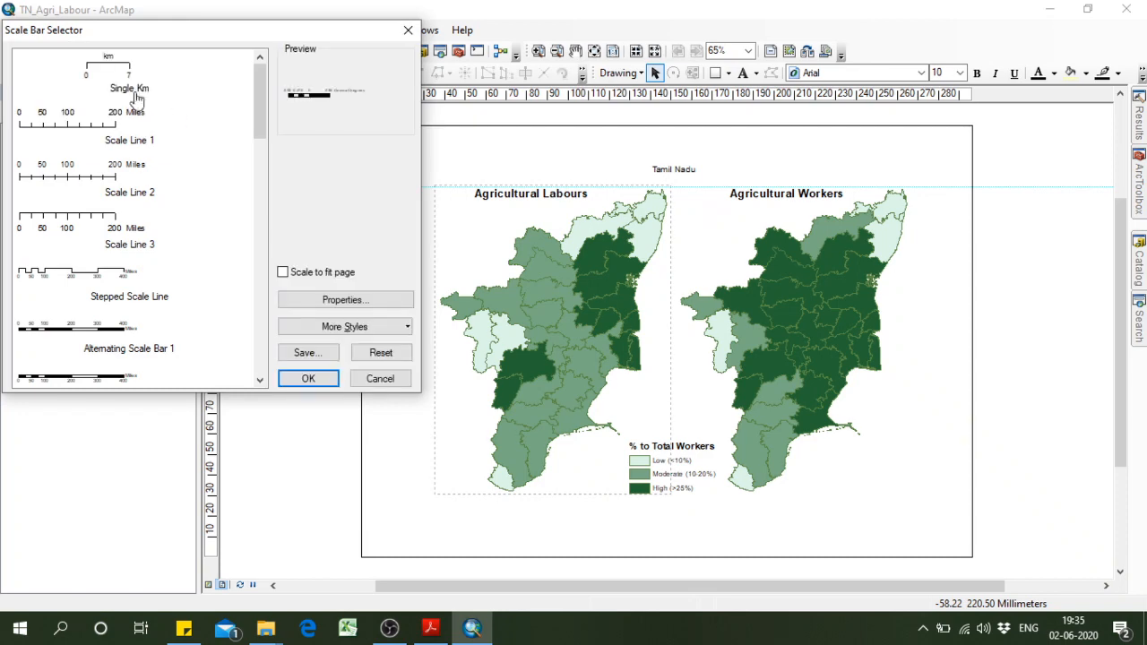
left_click(134, 96)
left_click(331, 380)
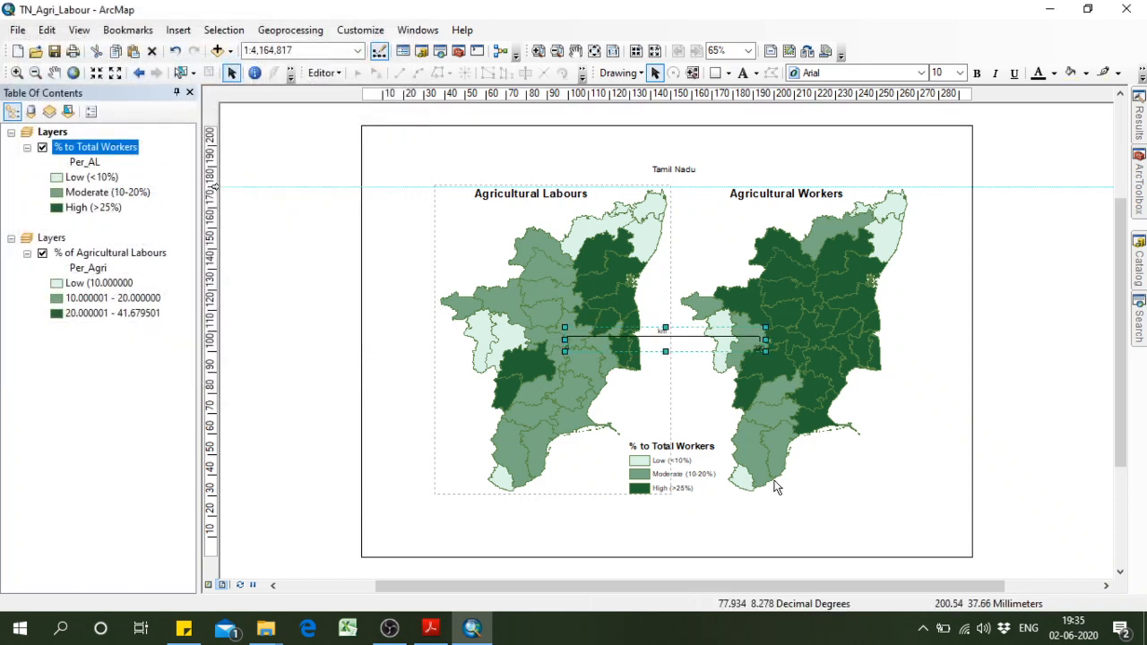
left_click_drag(804, 487, 861, 486)
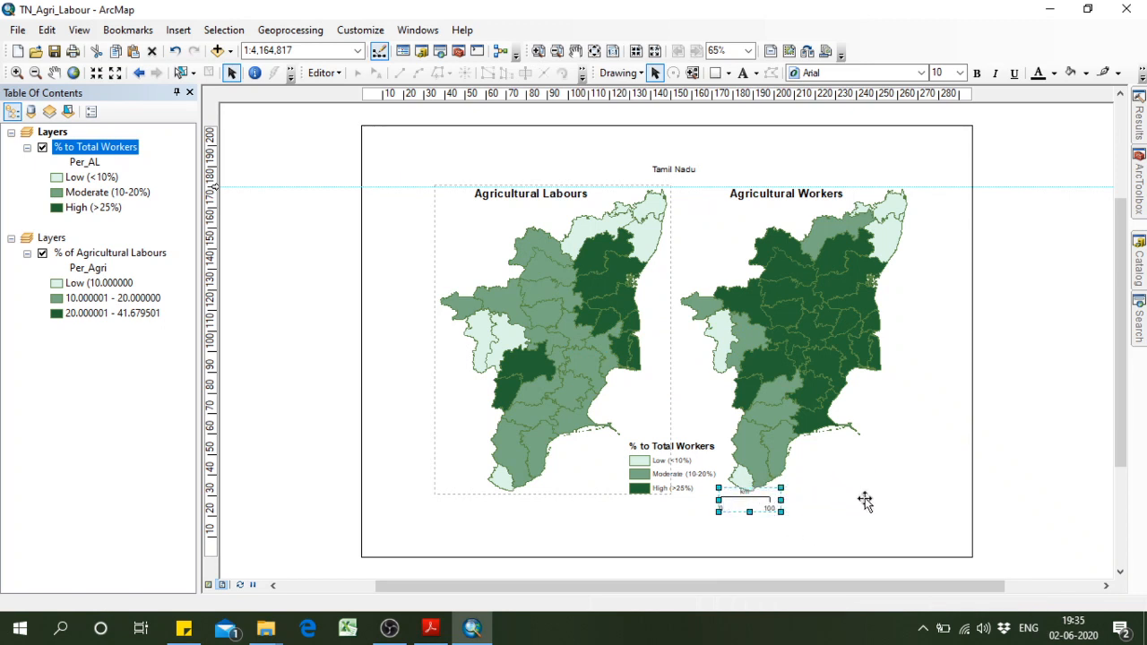
left_click(903, 526)
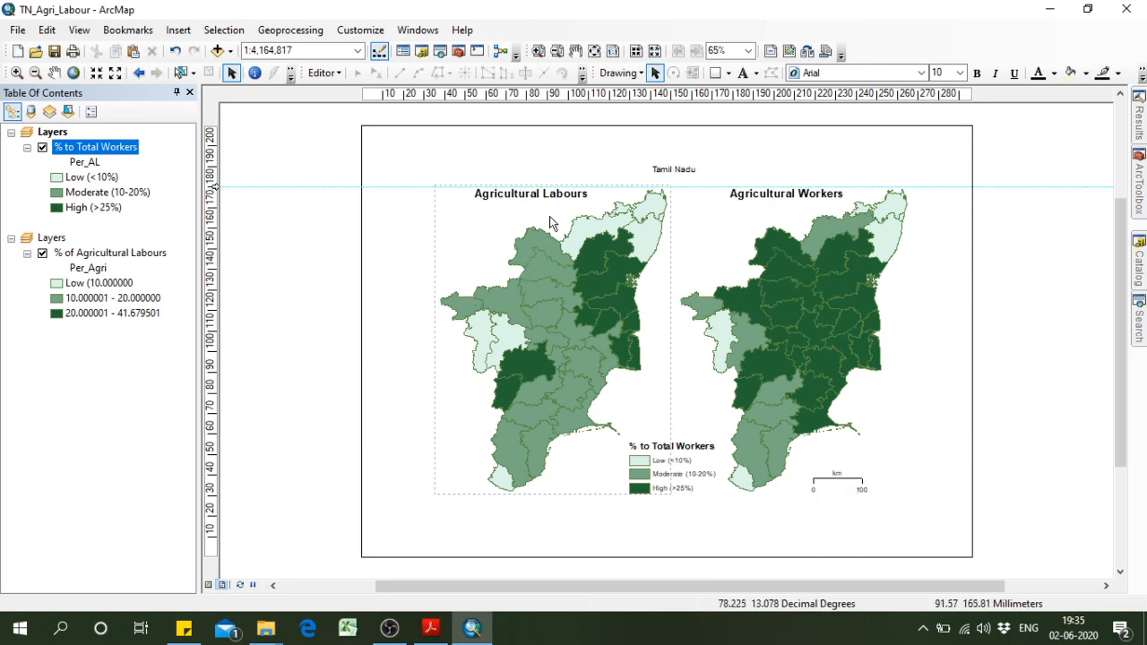
Insert a neatline around all layout elements and nudge the legend slightly upward inside it.
left_click(180, 30)
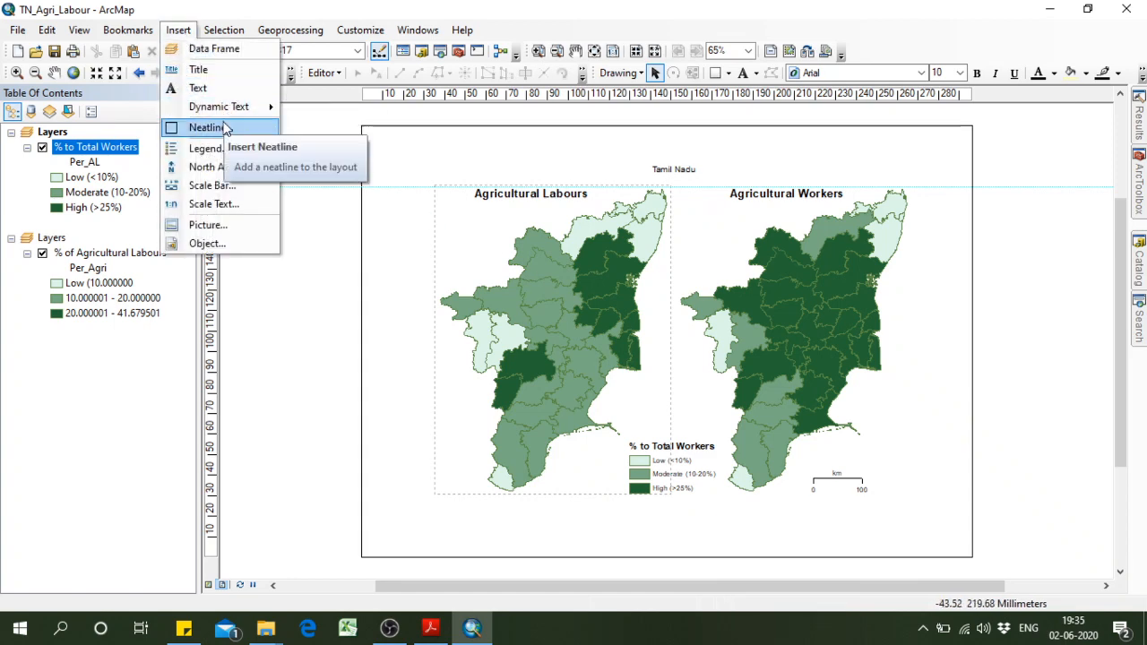
left_click(201, 125)
left_click(679, 407)
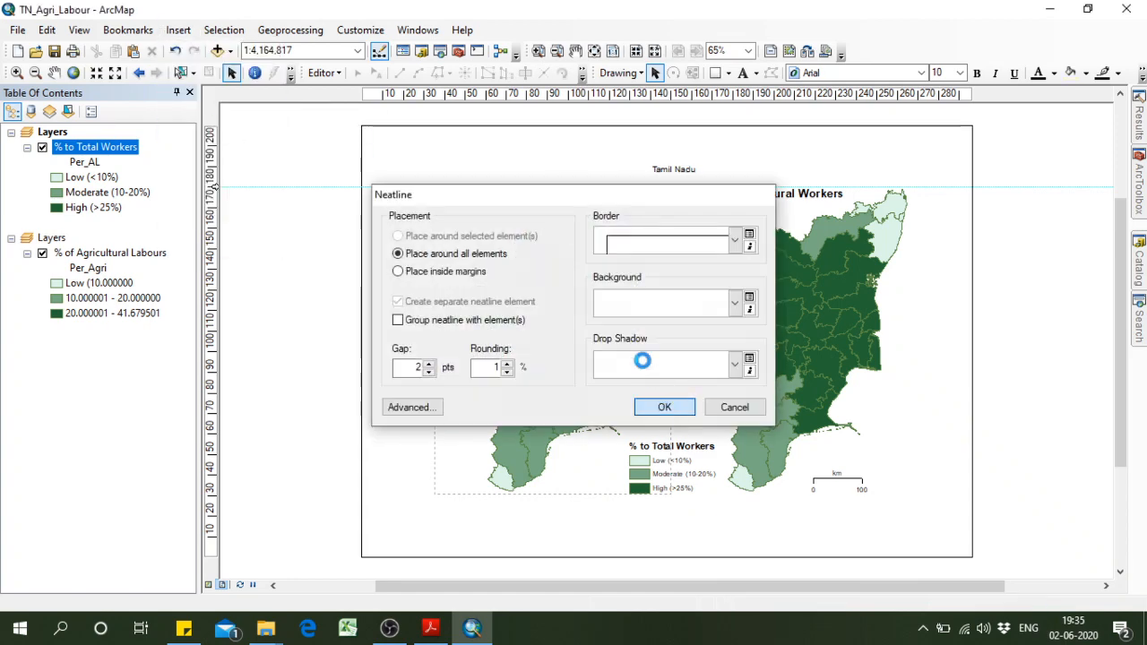
left_click(838, 538)
left_click(659, 463)
left_click_drag(672, 471, 670, 466)
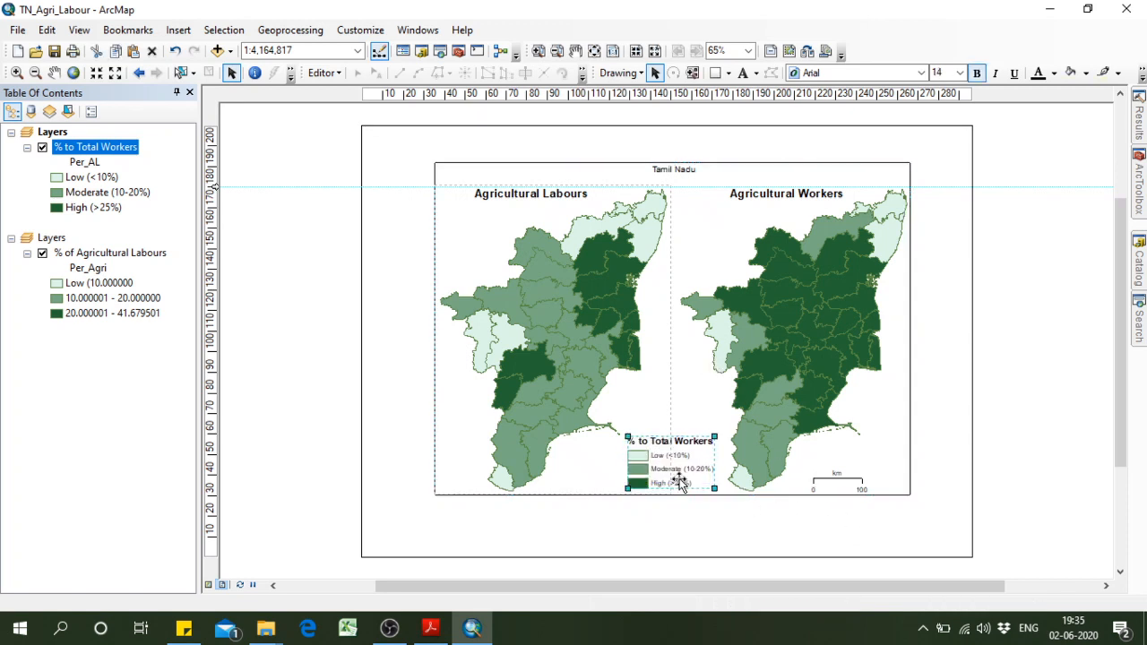
left_click(784, 520)
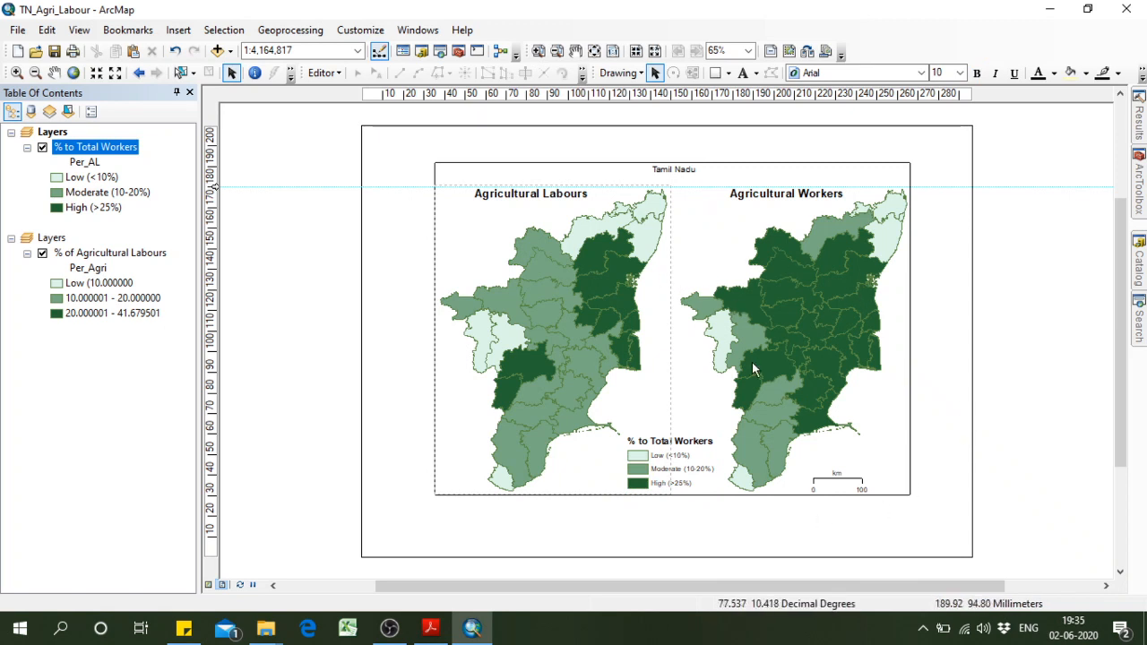
left_click(178, 29)
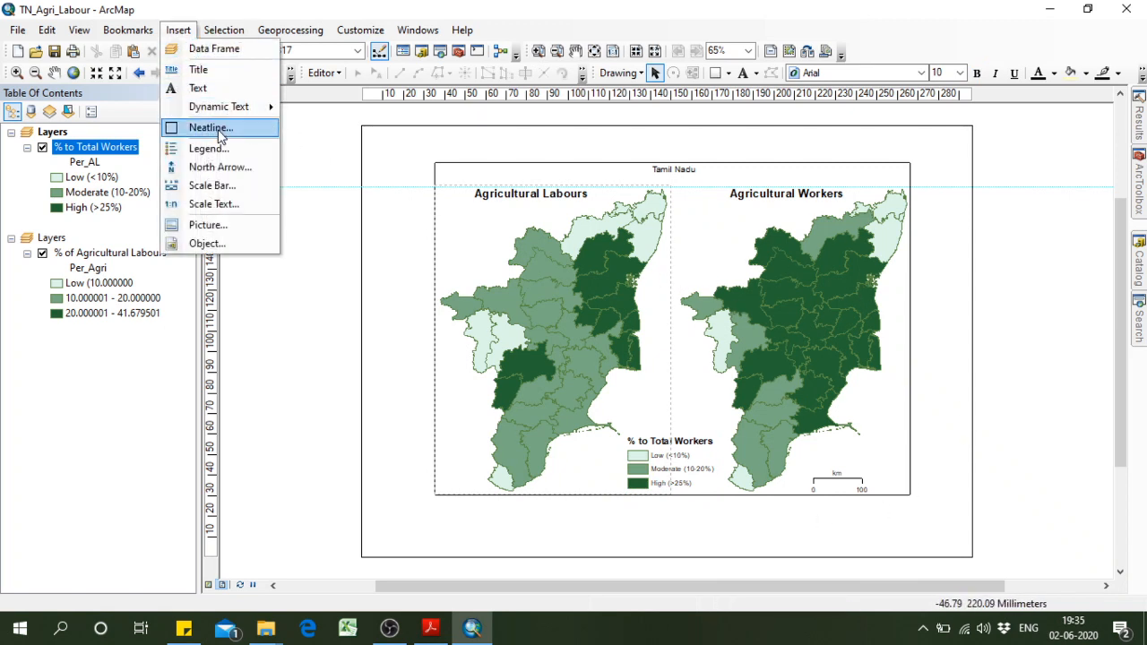
left_click(619, 520)
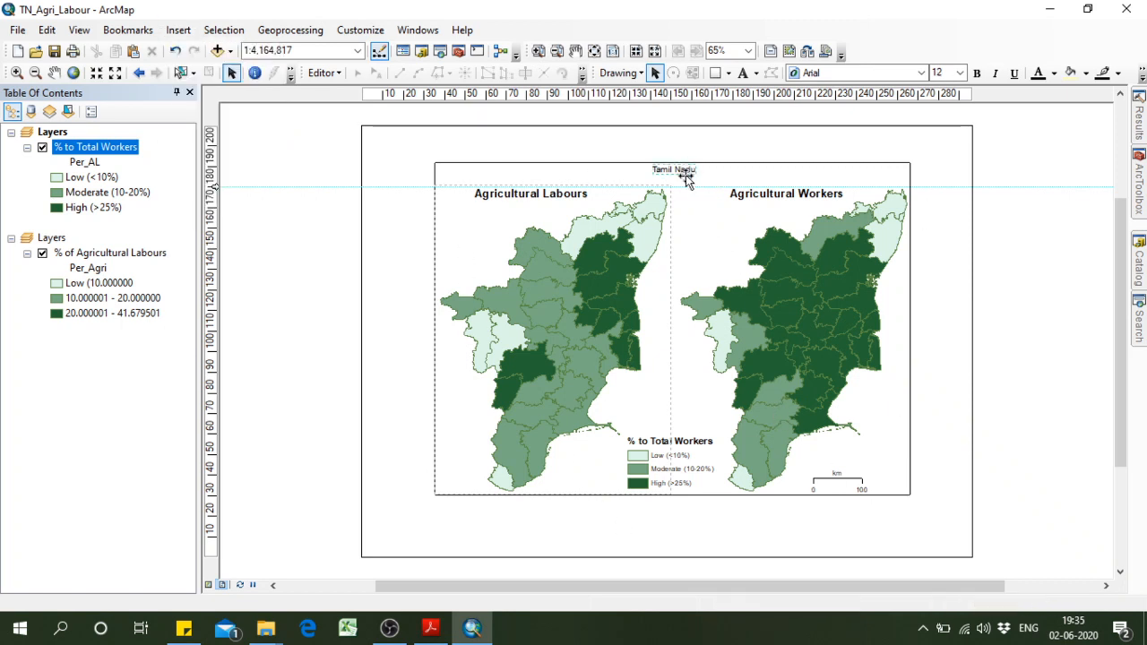
Add a horizontal guide at about 185 mm and align the Tamil Nadu heading with it.
left_click_drag(678, 169, 678, 182)
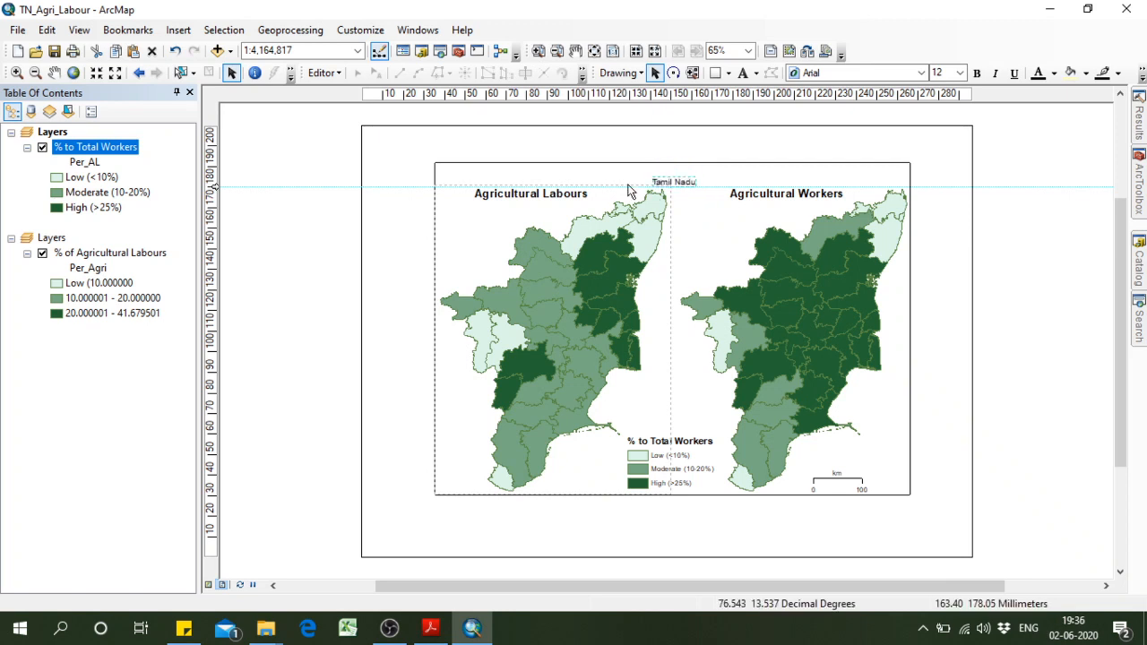
left_click(213, 176)
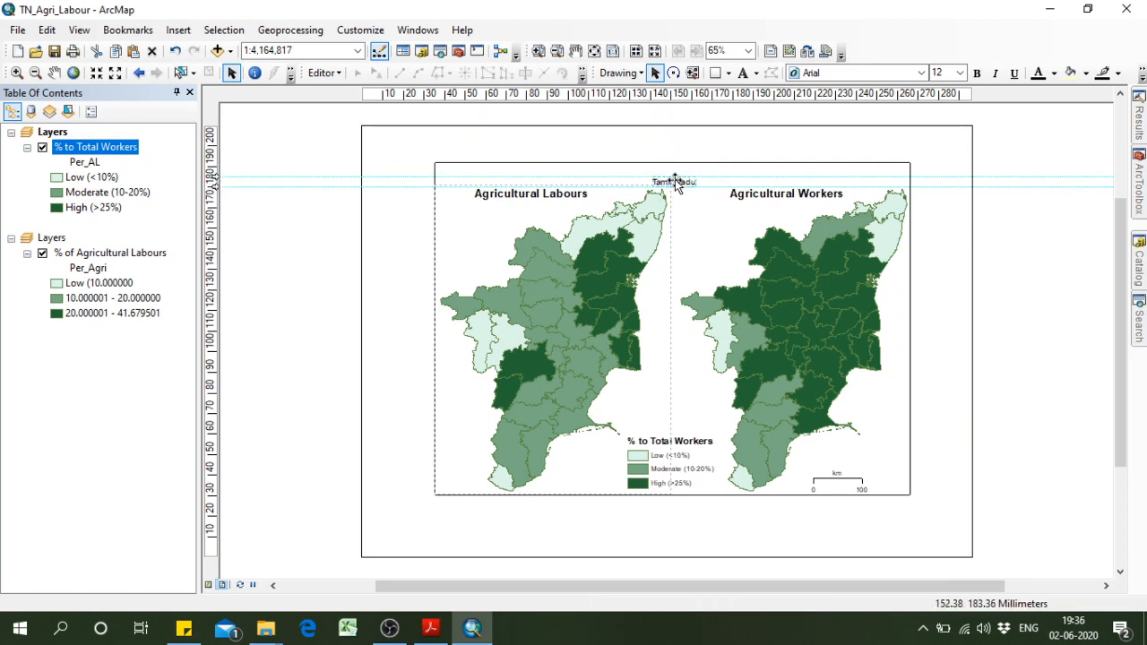
left_click_drag(676, 183, 672, 165)
Lower the neatline's top edge to the guide at about 185 mm and place the Tamil Nadu heading just beneath it.
left_click(724, 167)
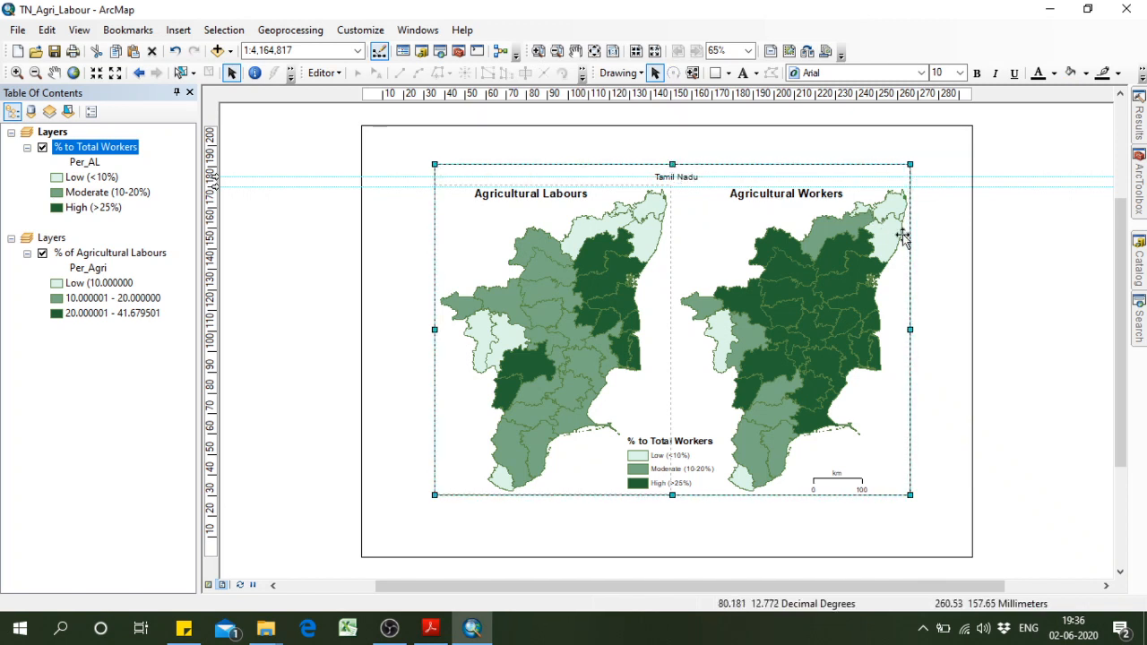
left_click(537, 50)
left_click_drag(410, 134, 823, 276)
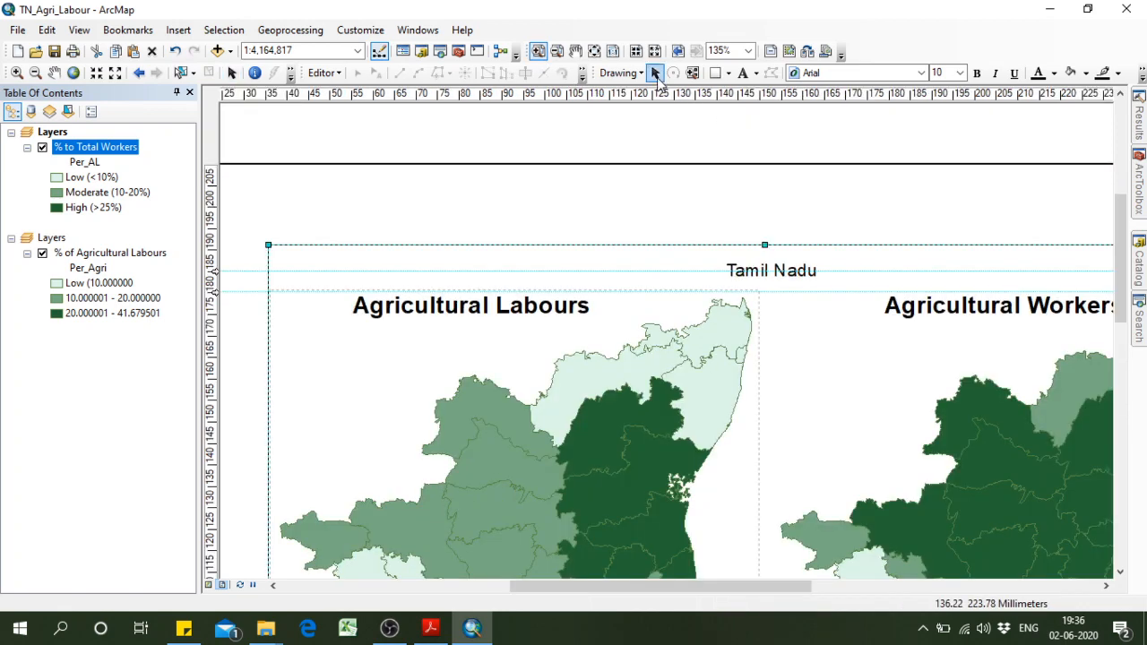
left_click(655, 73)
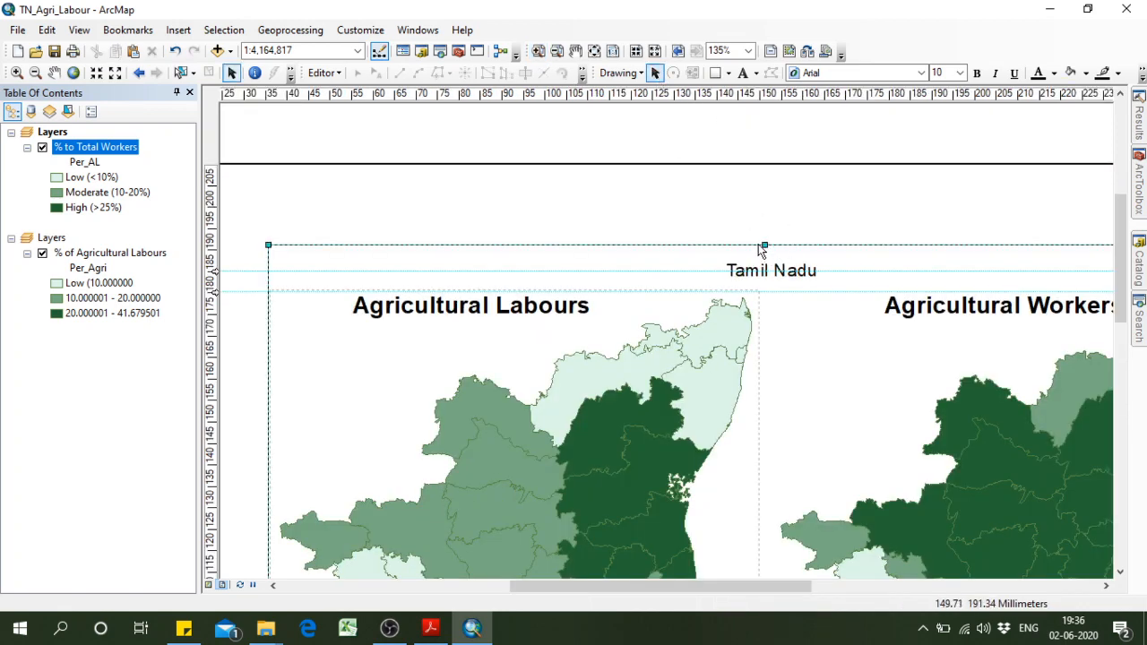
left_click_drag(760, 247, 785, 289)
left_click(796, 277)
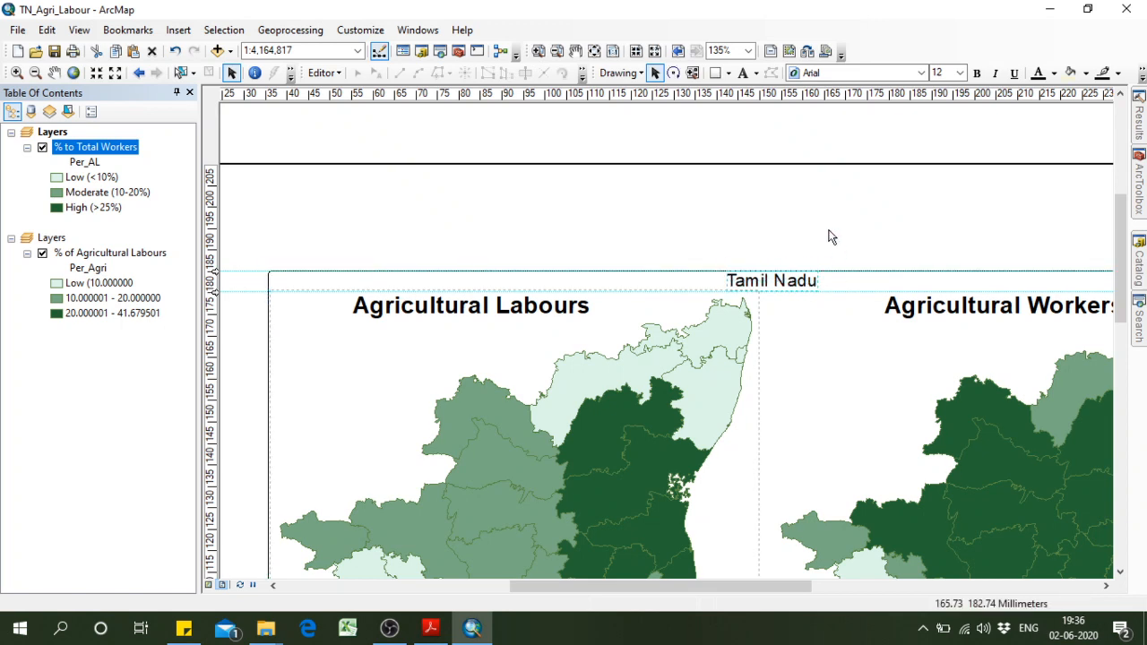
left_click(760, 203)
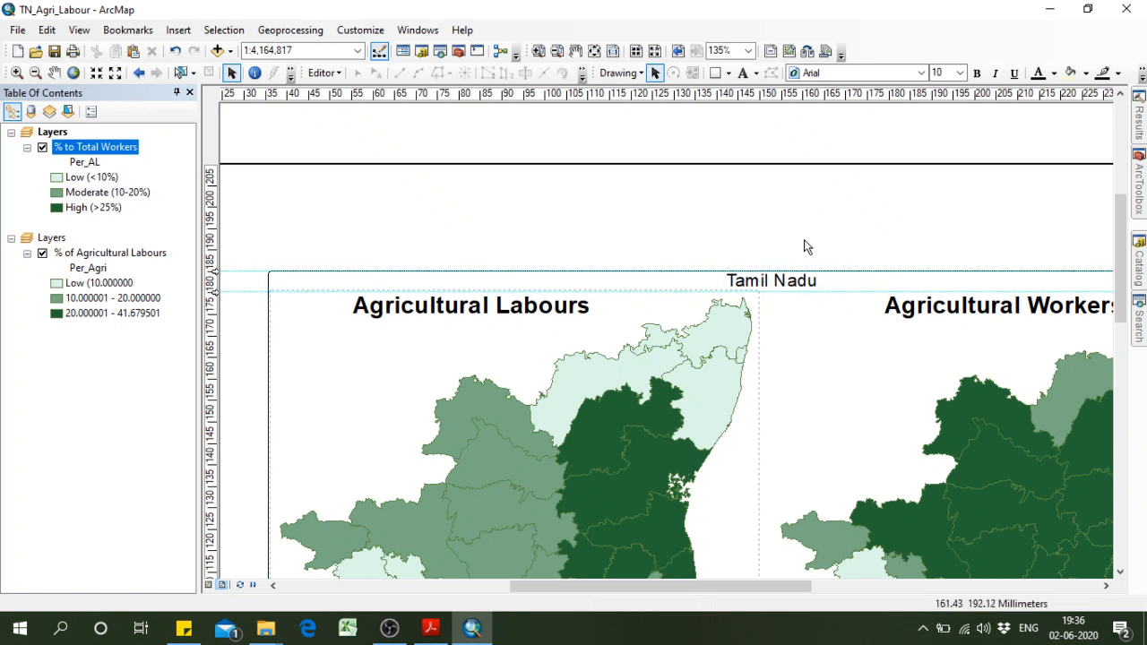
left_click(594, 51)
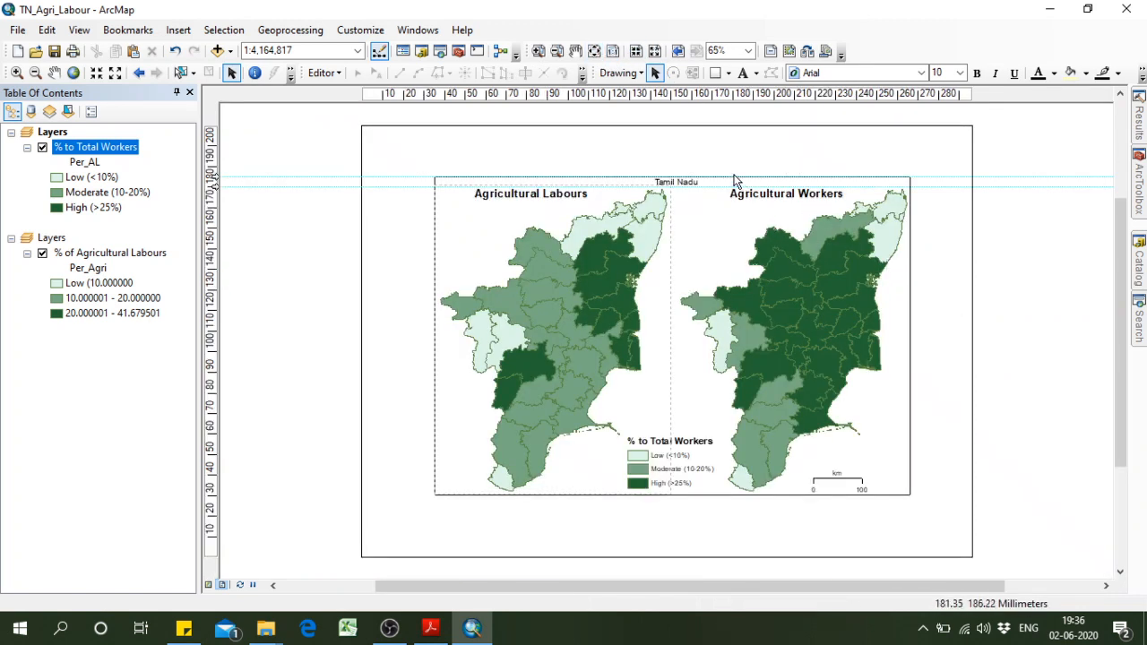
Lower the neatline's top edge to the 180 mm guide and shift both map titles down and left to a new guide at about 172 mm.
left_click(704, 184)
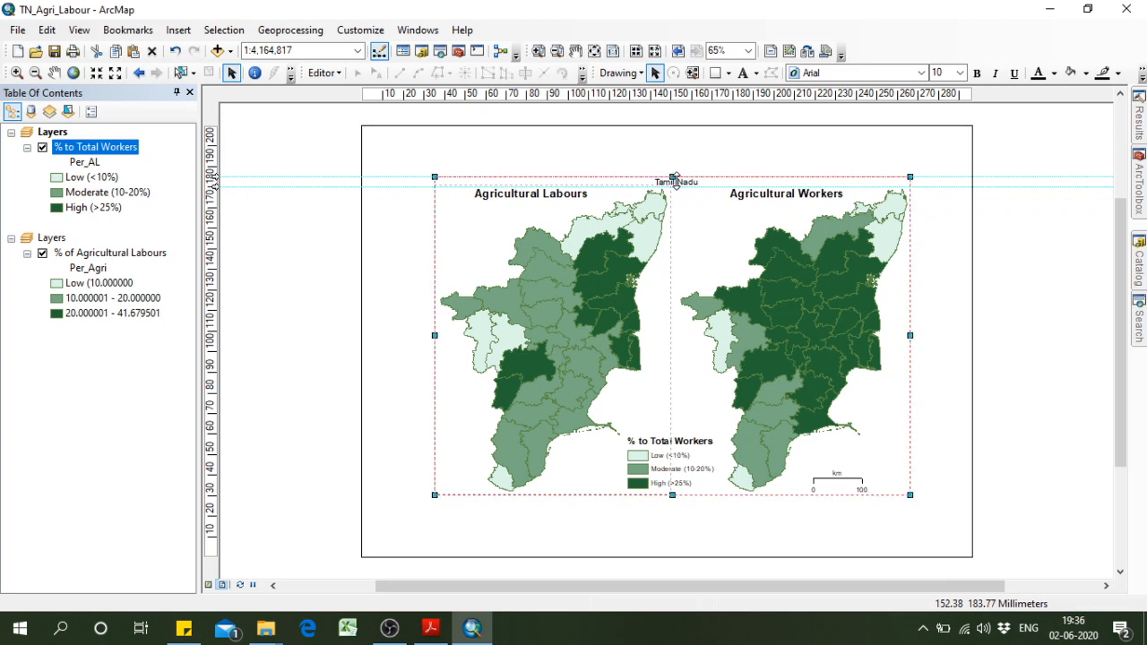
left_click_drag(697, 197, 696, 207)
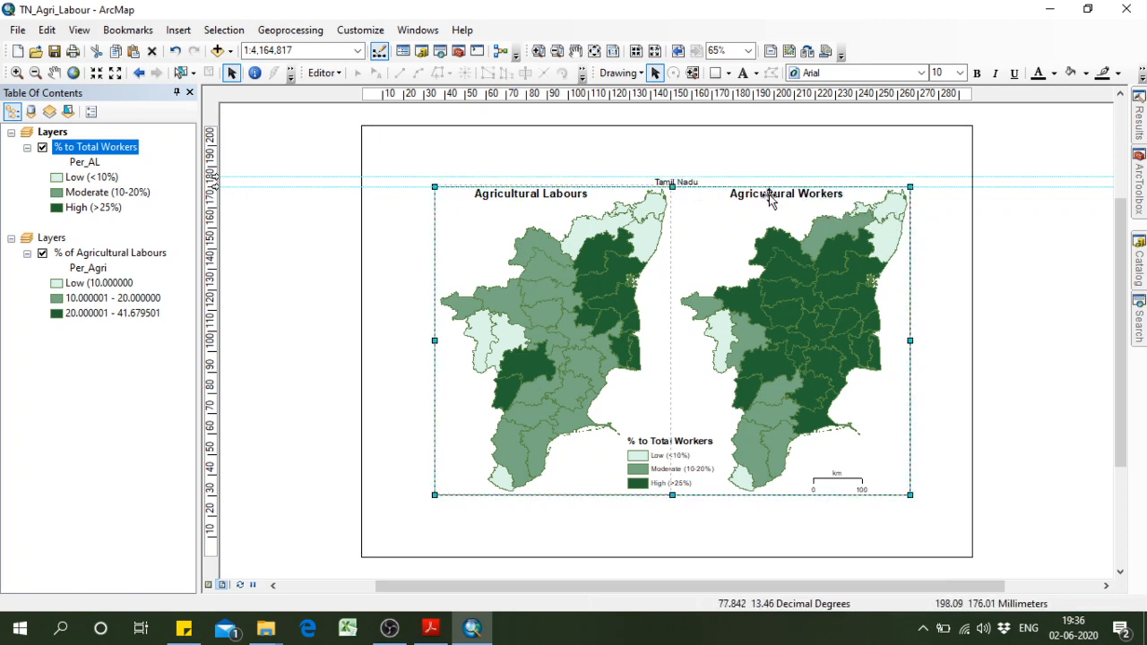
left_click(532, 197)
left_click_drag(532, 197, 516, 212)
left_click_drag(776, 197, 739, 213)
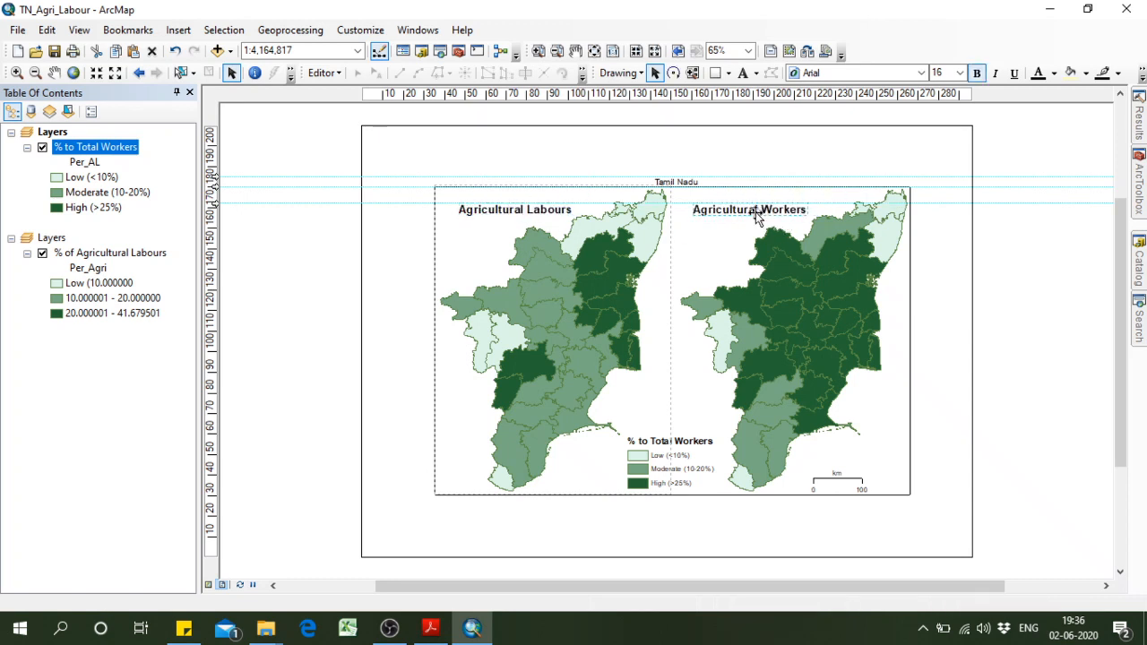
Place the Tamil Nadu heading above the Agricultural Workers title and a copy of it above the Agricultural Labours title.
left_click(688, 181)
left_click(1017, 270)
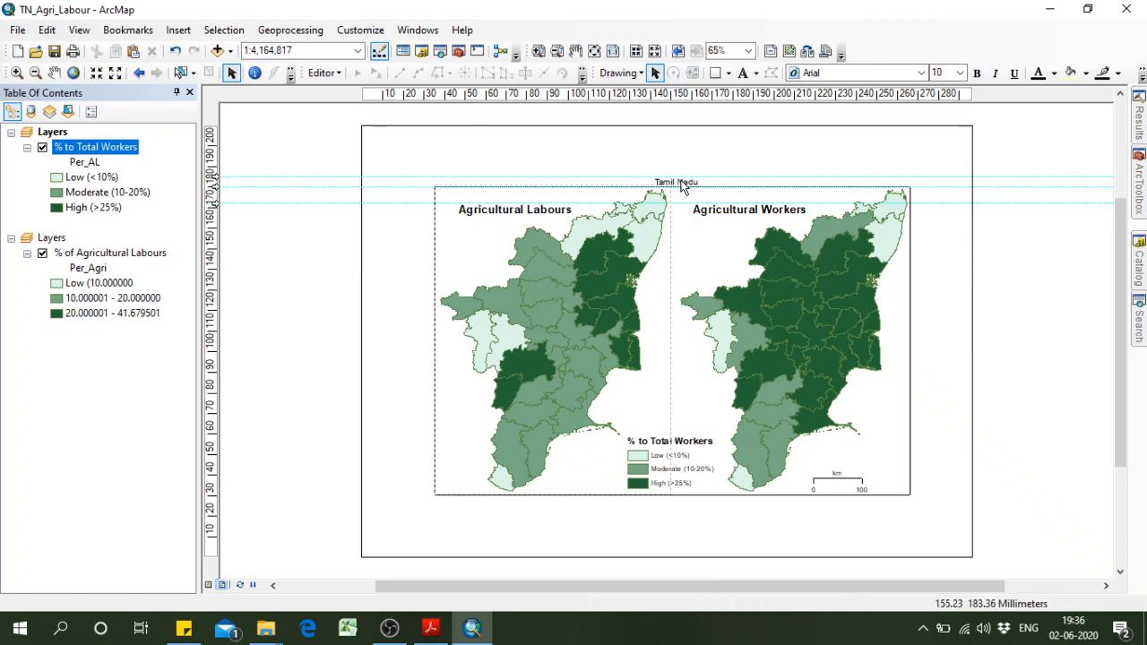
left_click_drag(710, 201, 703, 195)
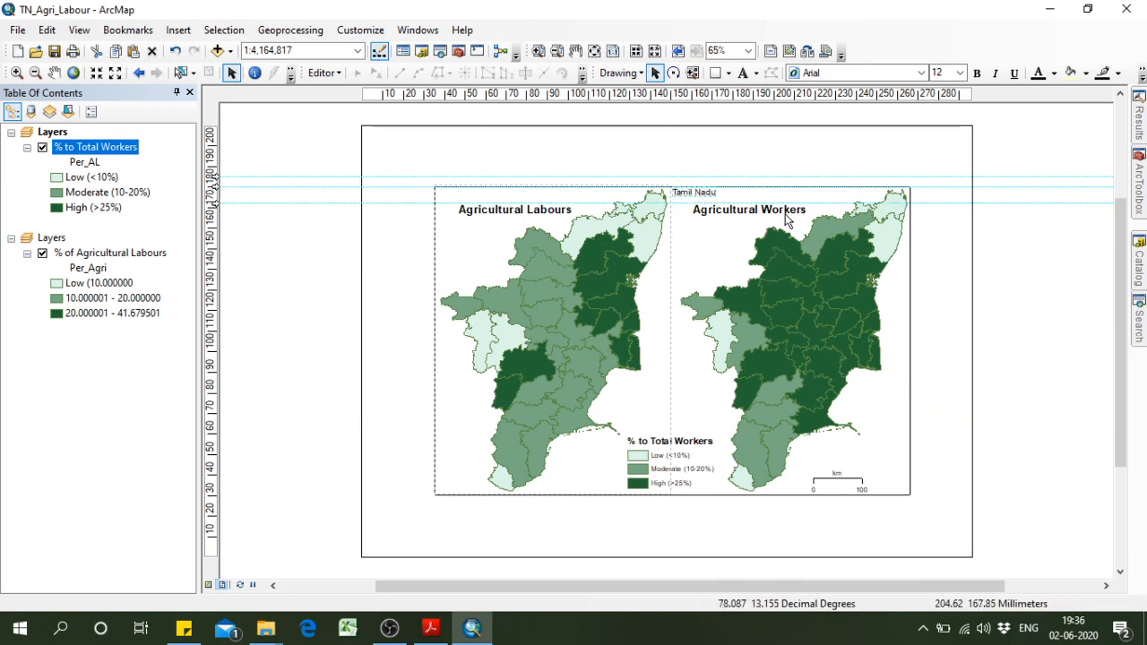
left_click(702, 195)
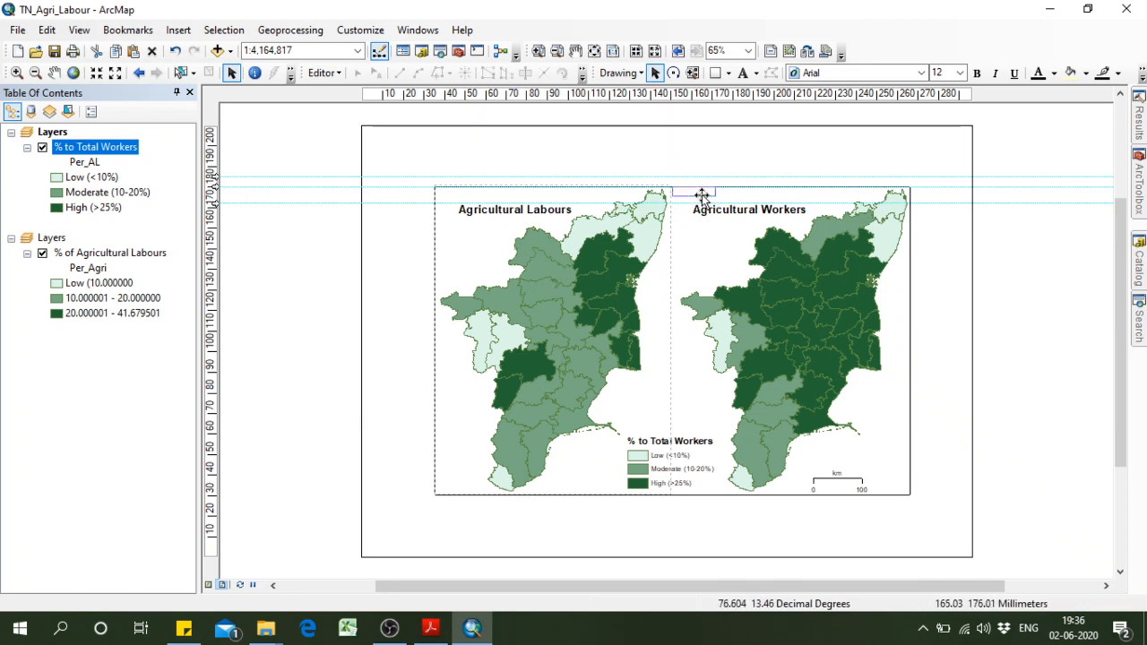
left_click_drag(743, 197, 758, 205)
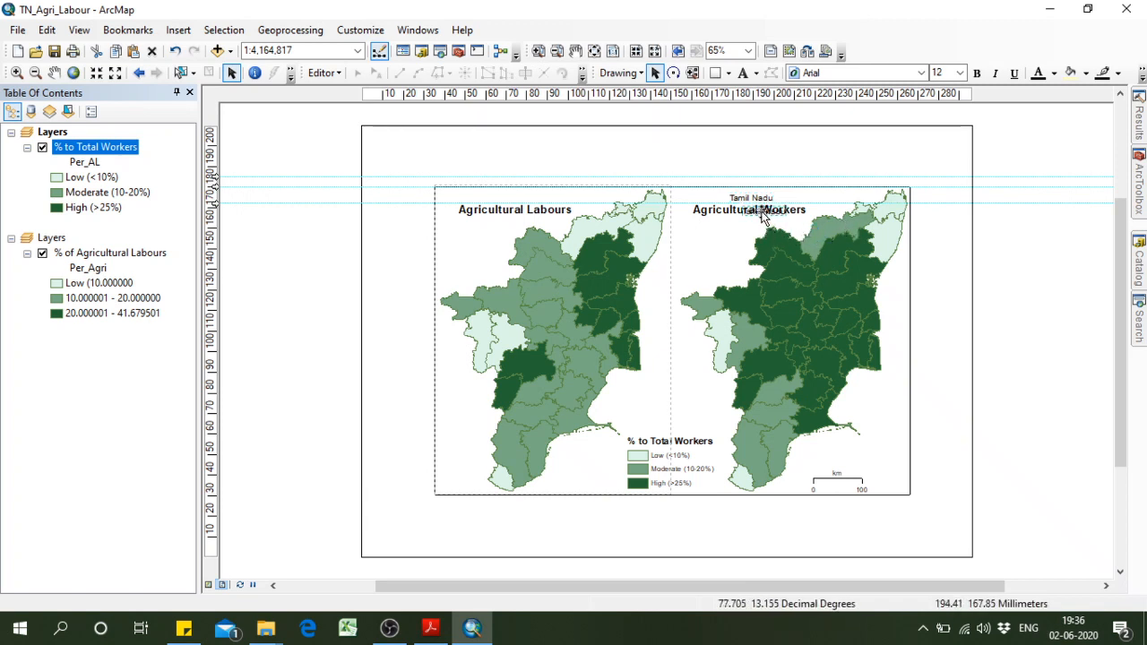
left_click_drag(762, 218, 550, 195)
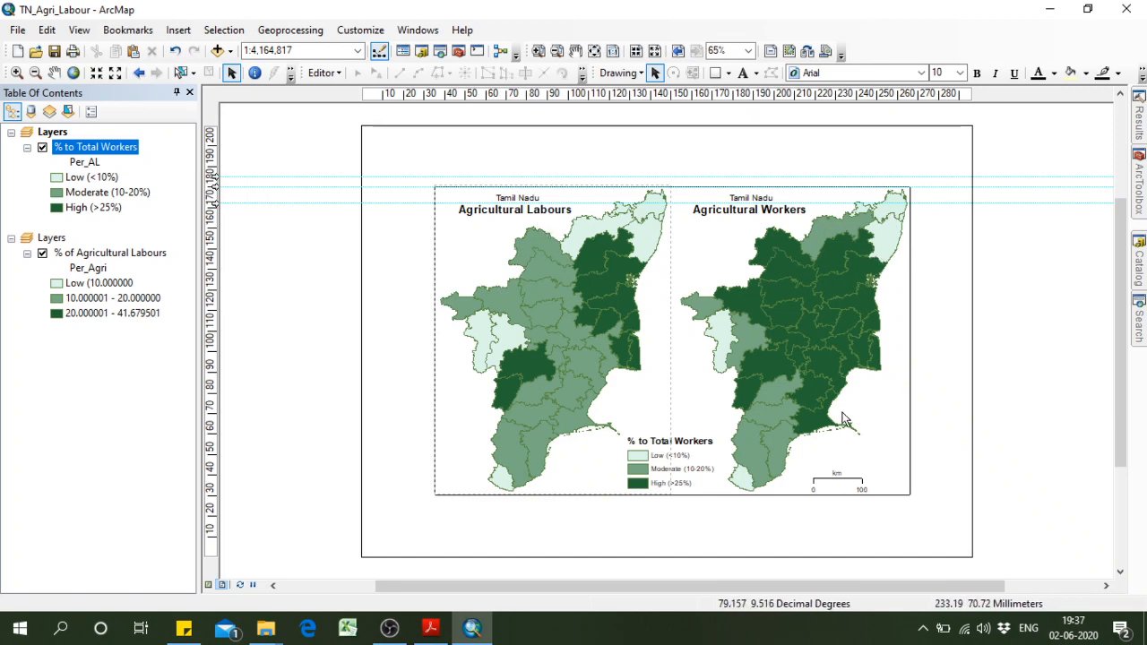
Export the map layout as a 300 dpi JPEG named TN_Agri_Labour2 in the Temp folder.
left_click(18, 30)
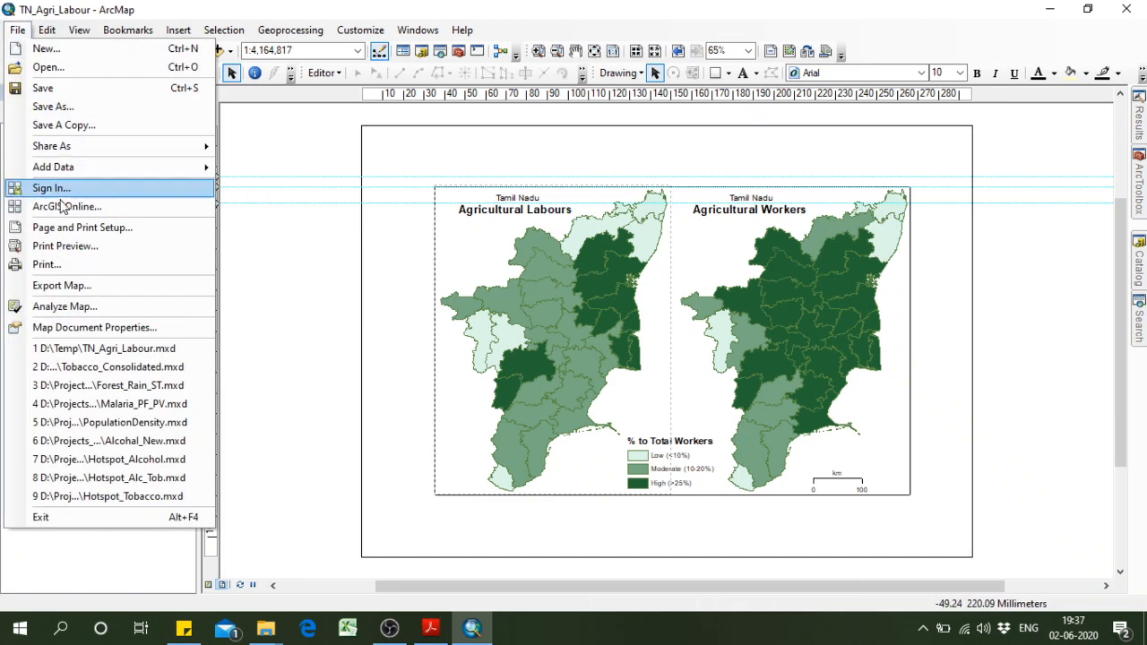
left_click(54, 285)
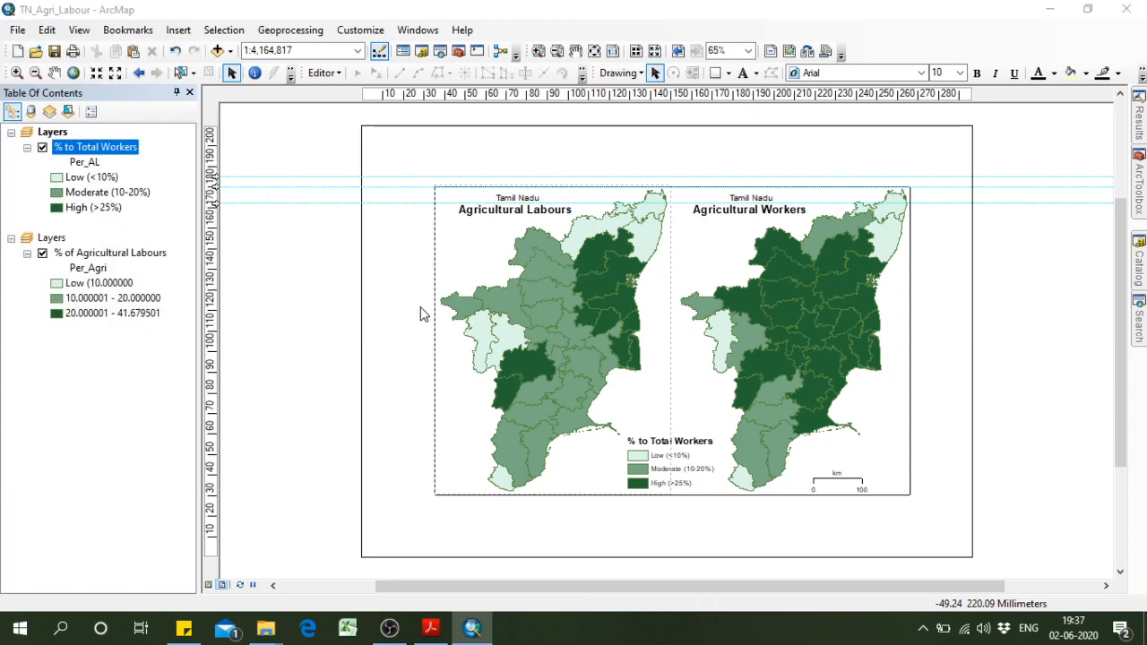
left_click(519, 334)
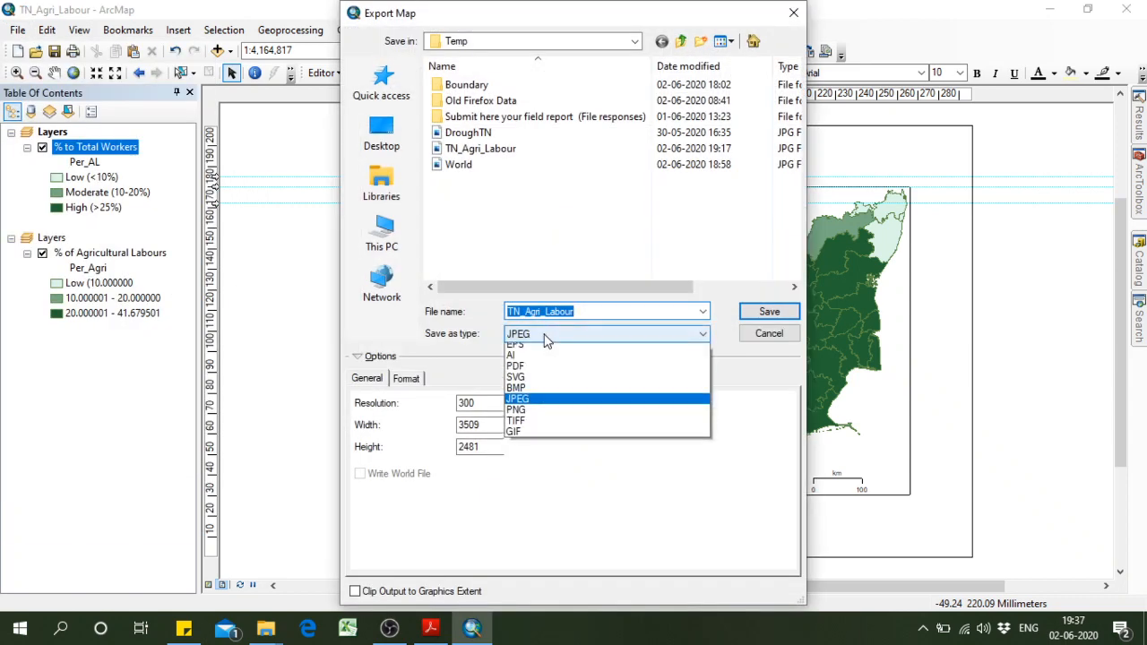
left_click(537, 397)
left_click(598, 312)
double_click(599, 312)
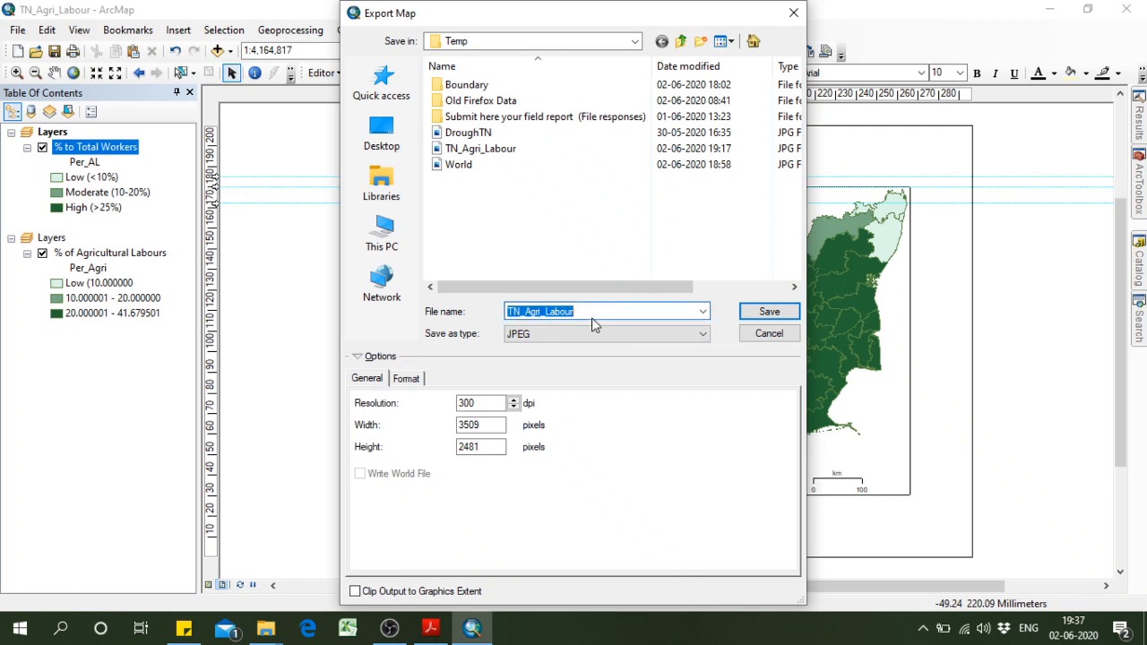
left_click(592, 312)
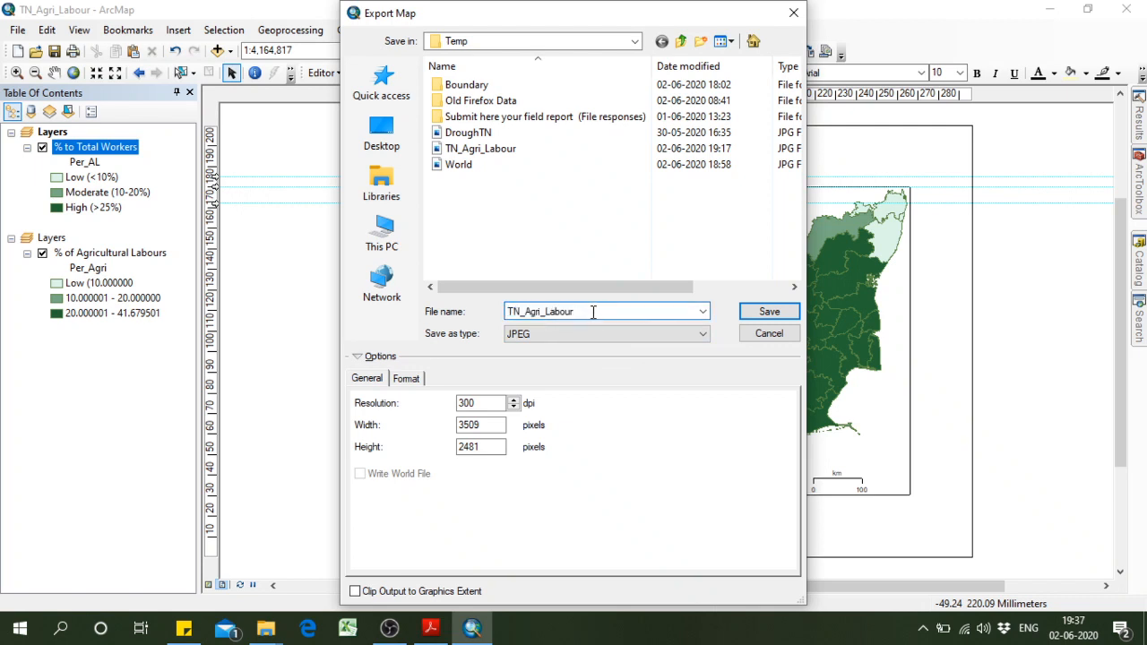
left_click(767, 311)
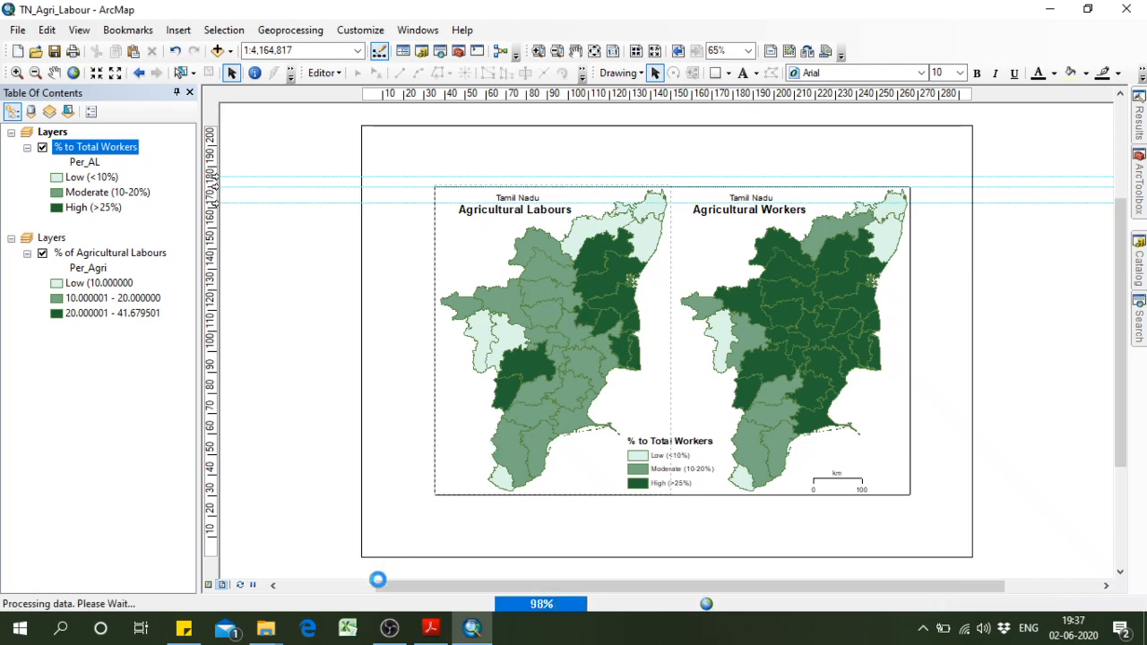
Open the exported TN_Agri_Labour2 image from the Temp folder in Photos to check the layout, and return to ArcMap.
mouse_move(265, 627)
left_click(329, 540)
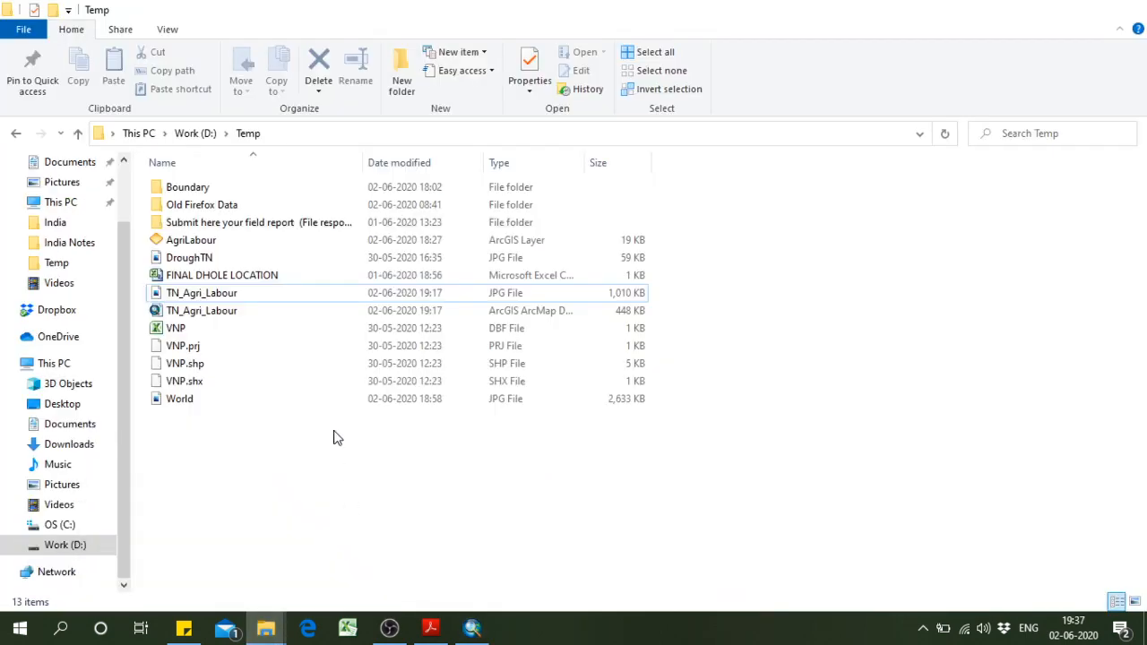
double_click(218, 327)
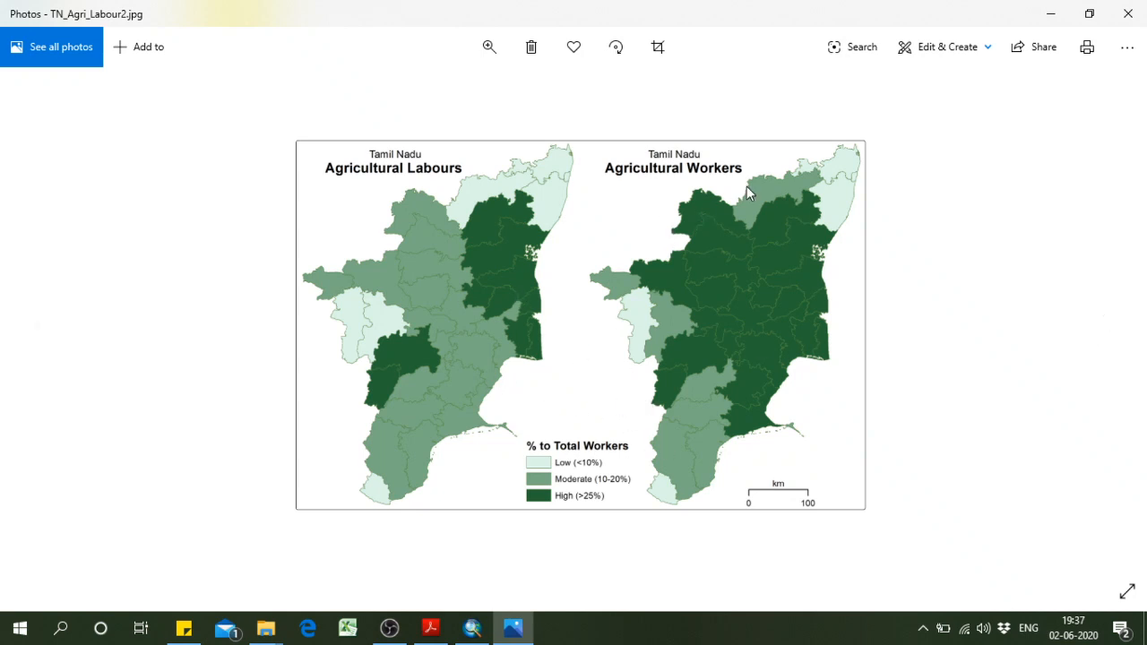
left_click(1050, 13)
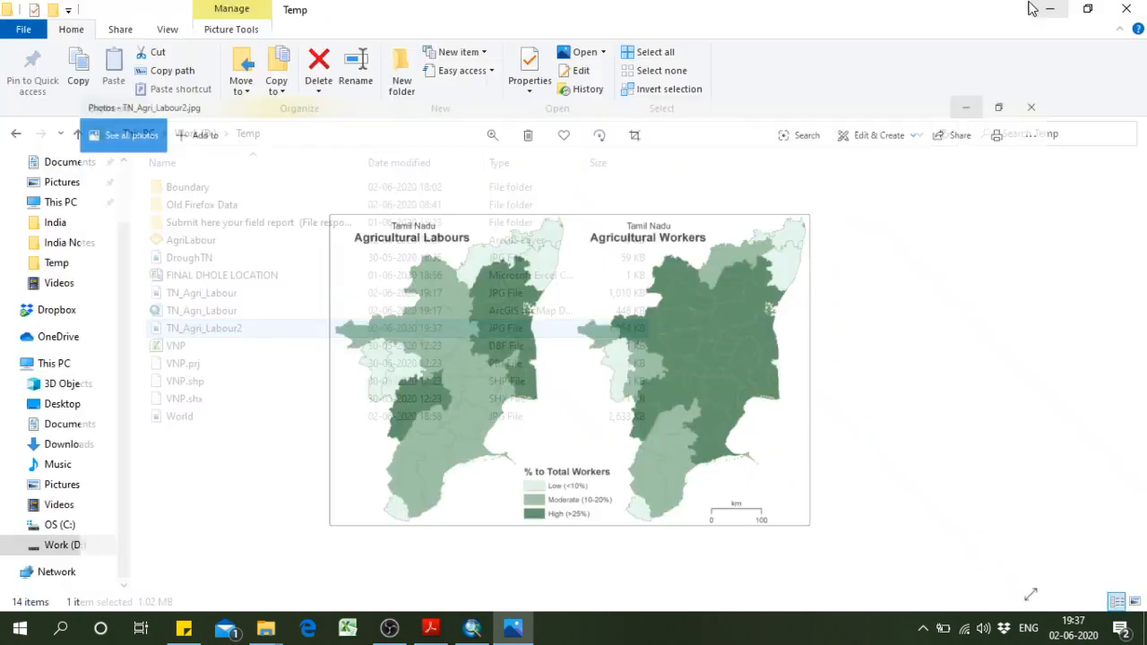
left_click(472, 627)
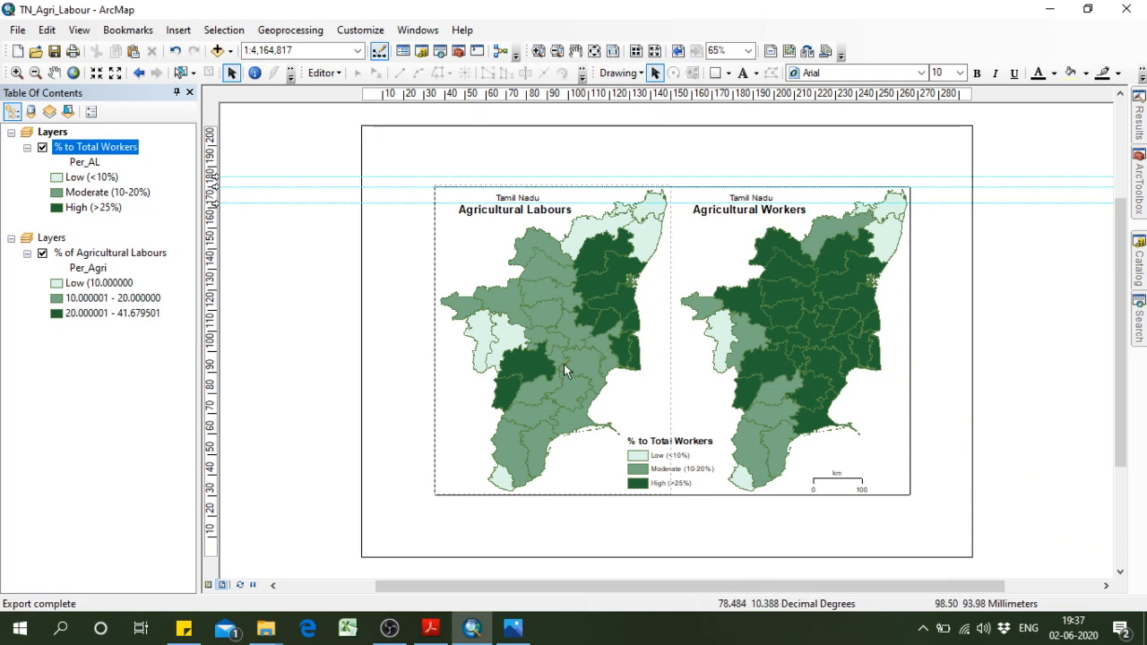
Switch to the Ex9 exercise PDF in Acrobat Reader and review the map layout sections from 9.6 through Assignments 9.7 and 9.8.
left_click(430, 627)
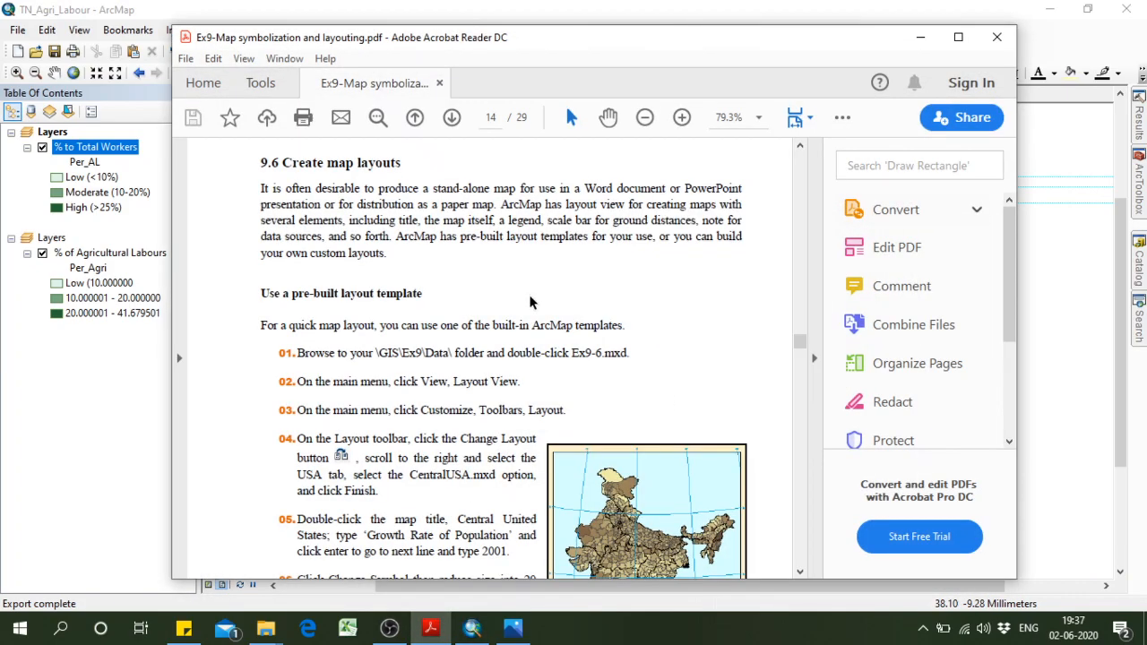
scroll(620, 258, "down", 20)
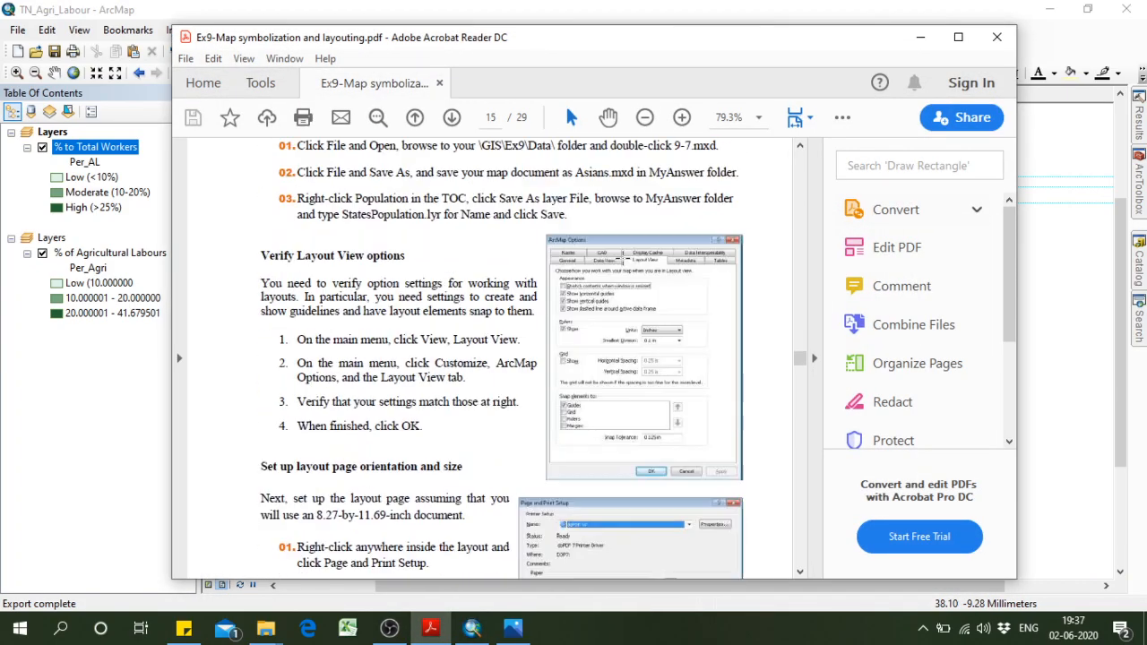
scroll(622, 258, "down", 20)
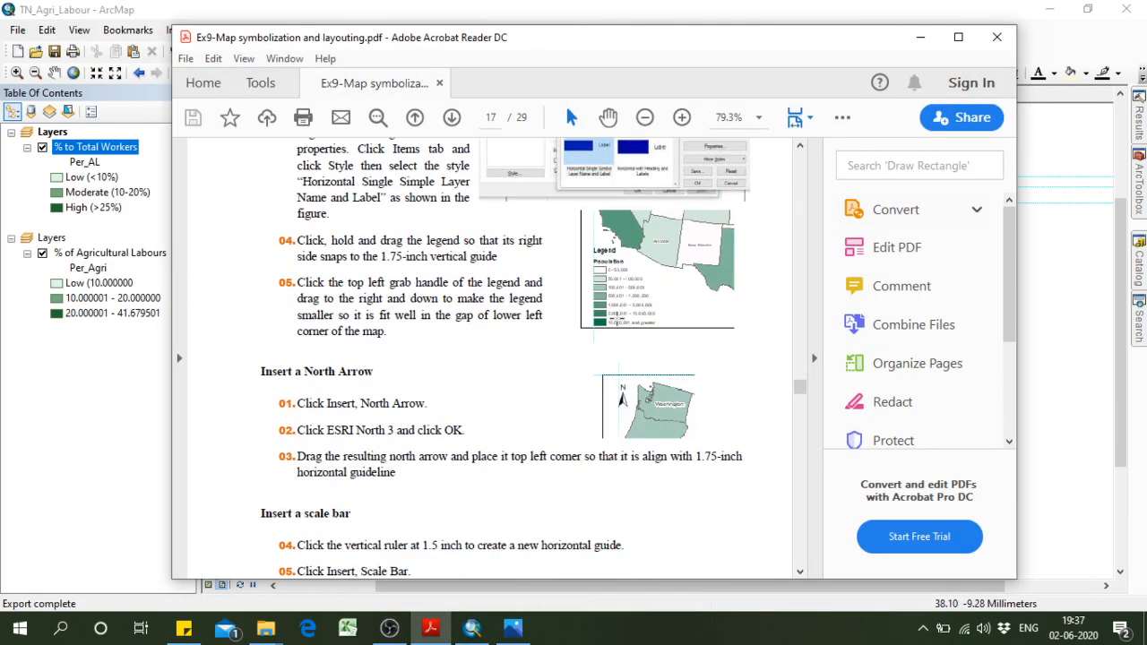
scroll(623, 337, "down", 20)
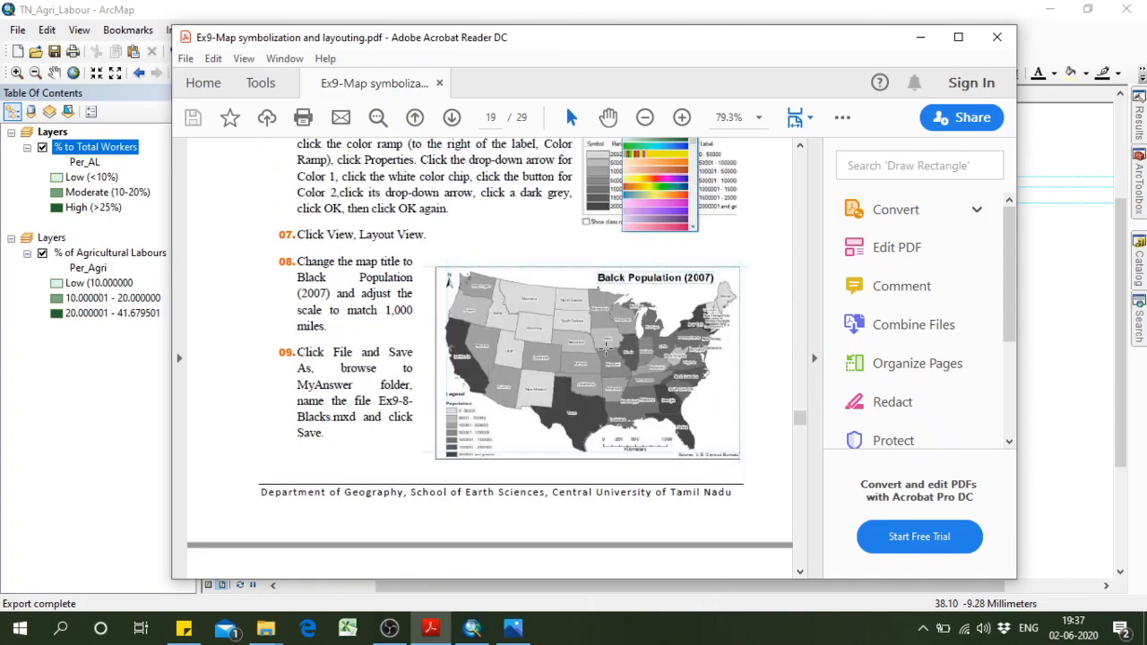
scroll(546, 361, "down", 18)
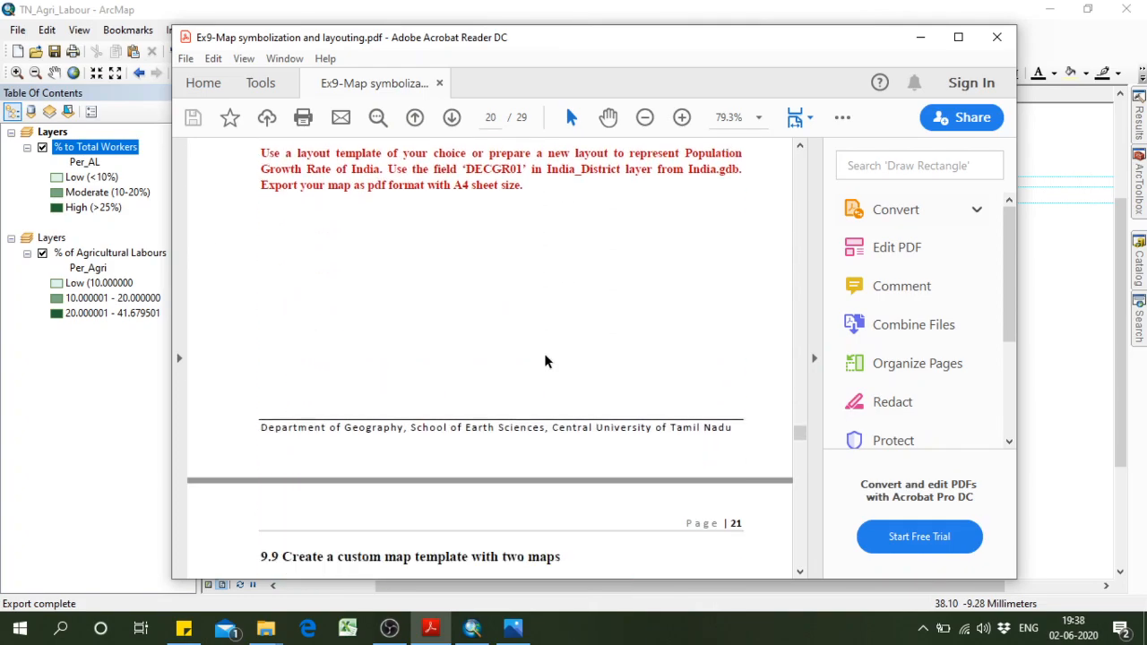
scroll(536, 388, "down", 15)
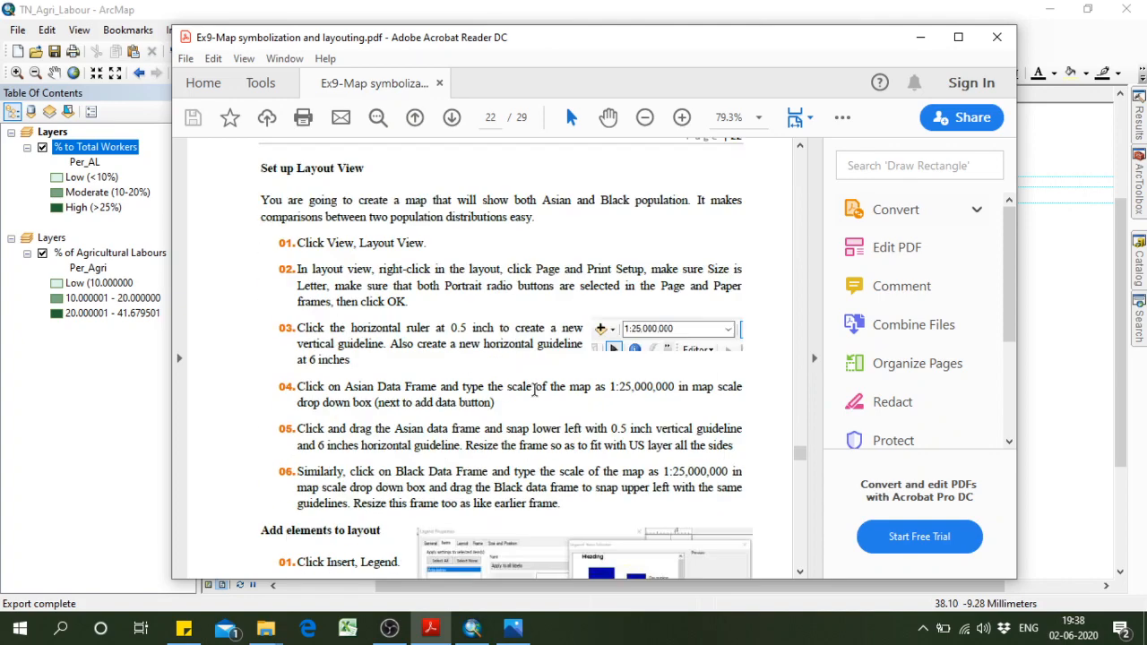
scroll(510, 376, "down", 3)
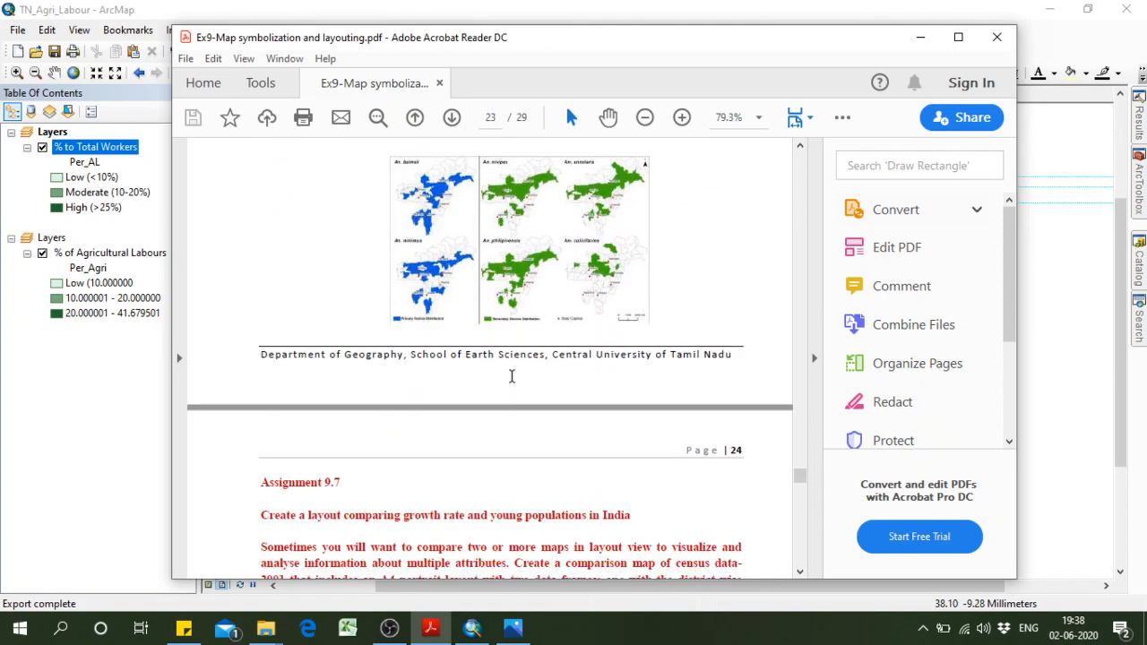
scroll(502, 326, "up", 3)
scroll(503, 334, "down", 3)
scroll(504, 334, "down", 3)
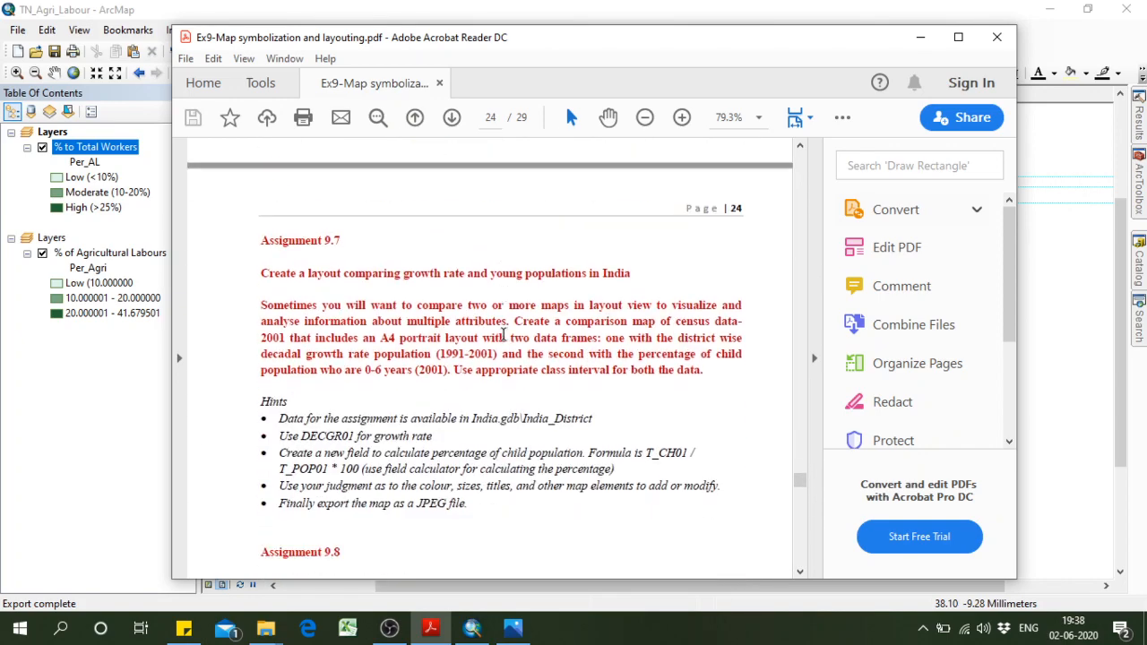
scroll(503, 335, "down", 8)
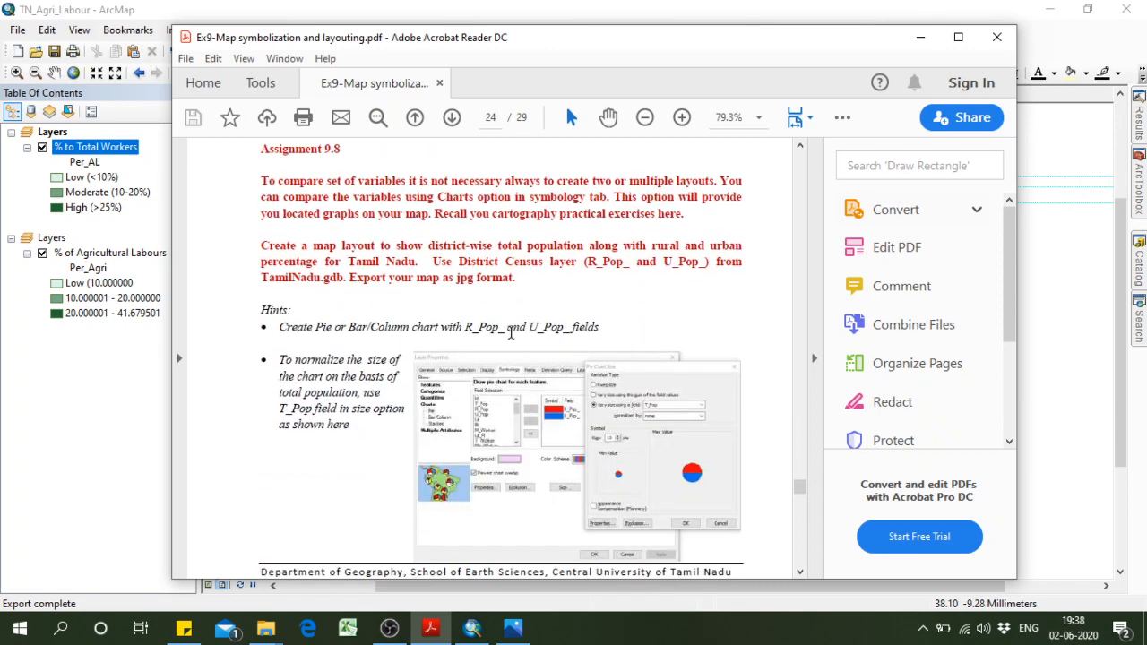
scroll(492, 318, "down", 1)
scroll(517, 302, "up", 6)
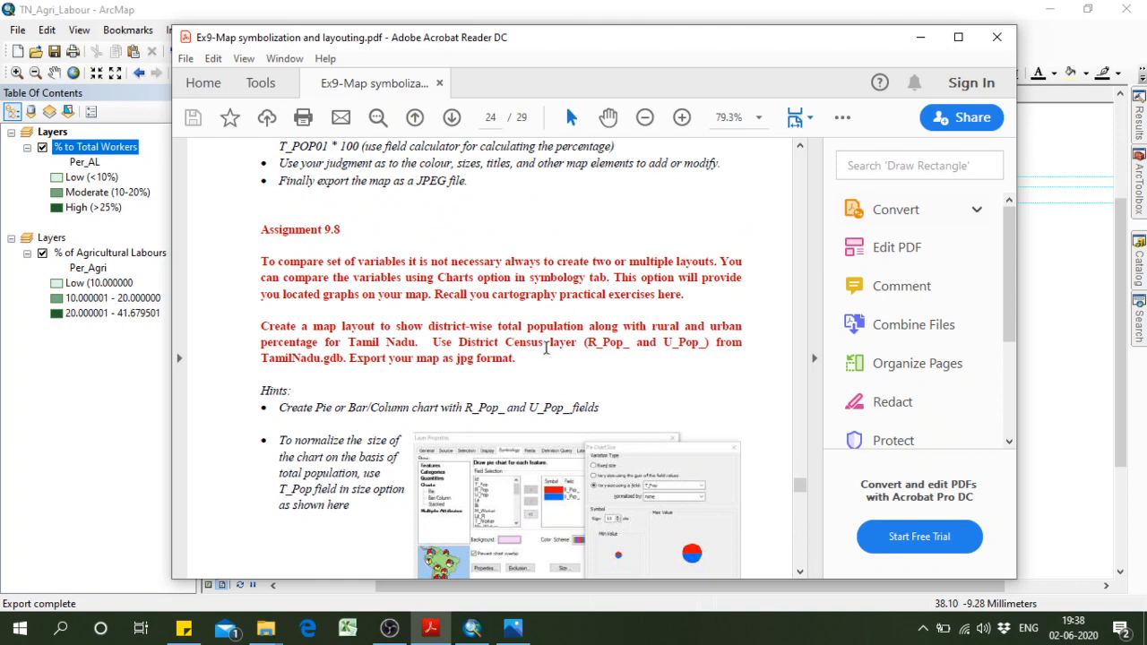
scroll(547, 349, "down", 3)
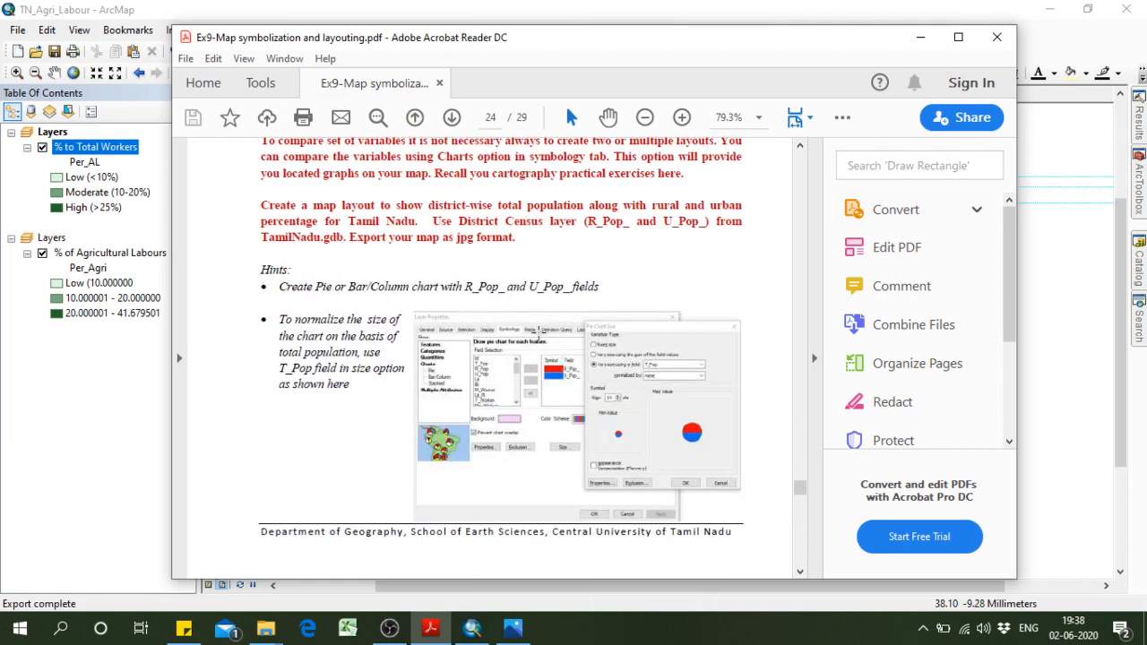
scroll(541, 333, "up", 1)
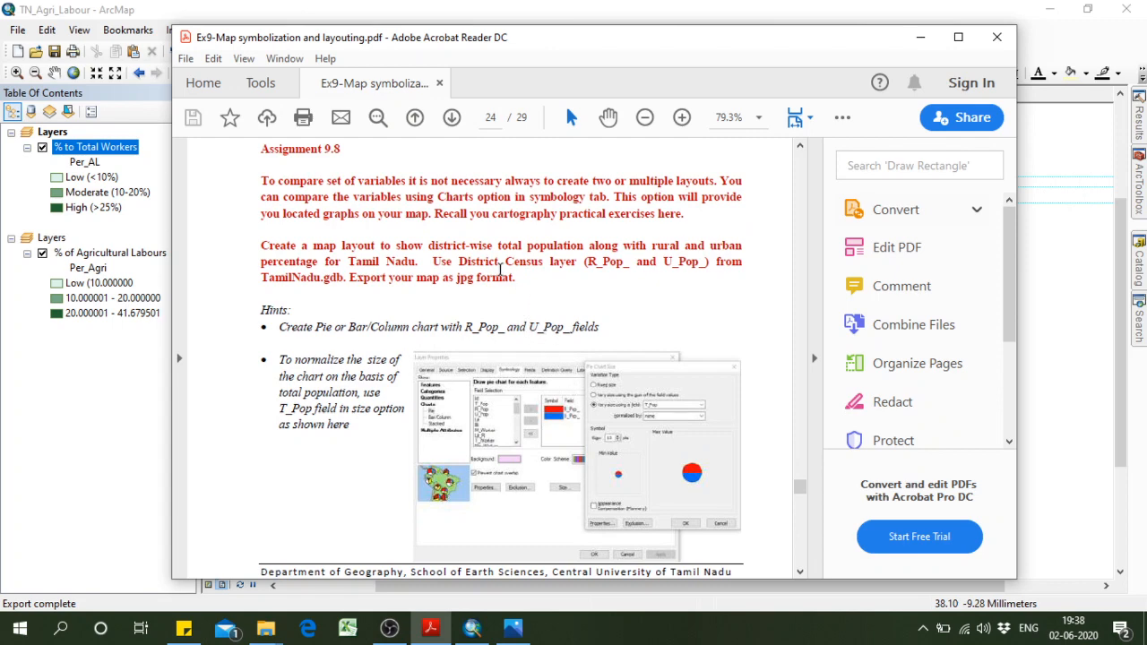
Read section 9.10 on 3D Visualization and Assignments 9.9 and 9.10 in the exercise PDF, and return to ArcMap.
scroll(504, 269, "down", 10)
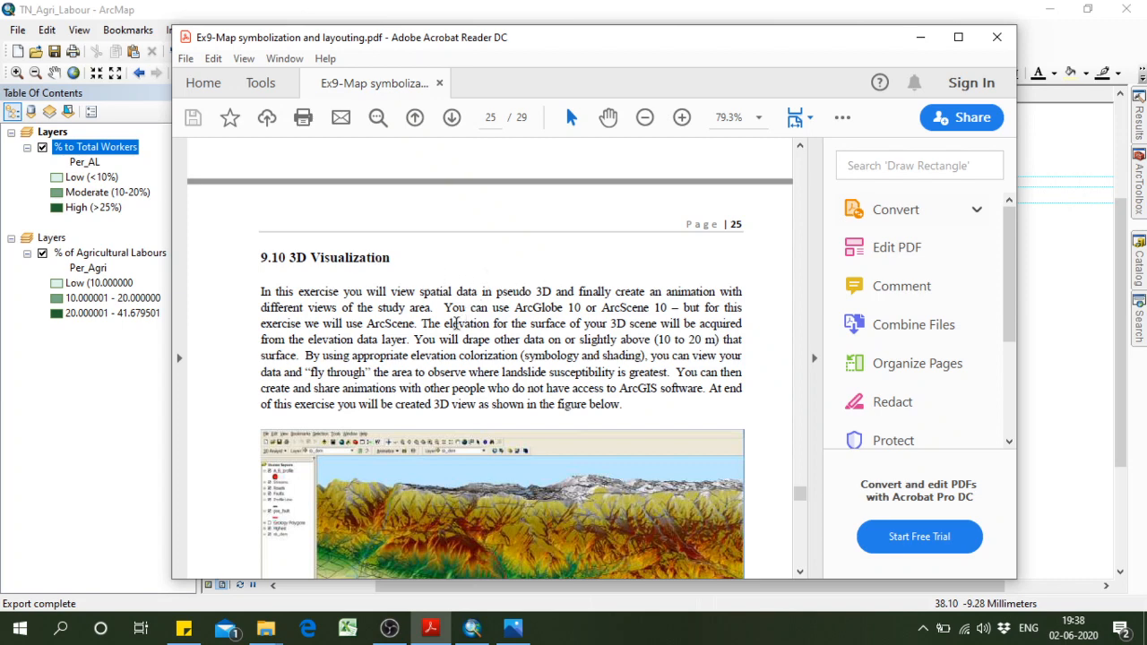
scroll(459, 321, "down", 3)
scroll(497, 272, "up", 3)
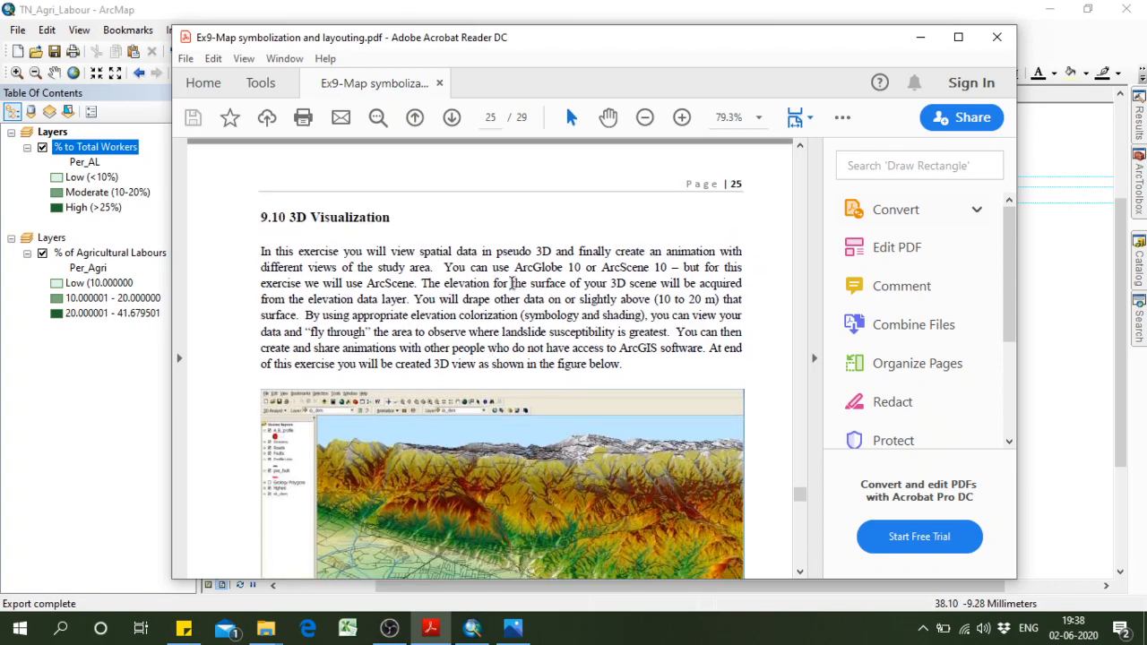
scroll(532, 293, "down", 5)
scroll(532, 293, "down", 10)
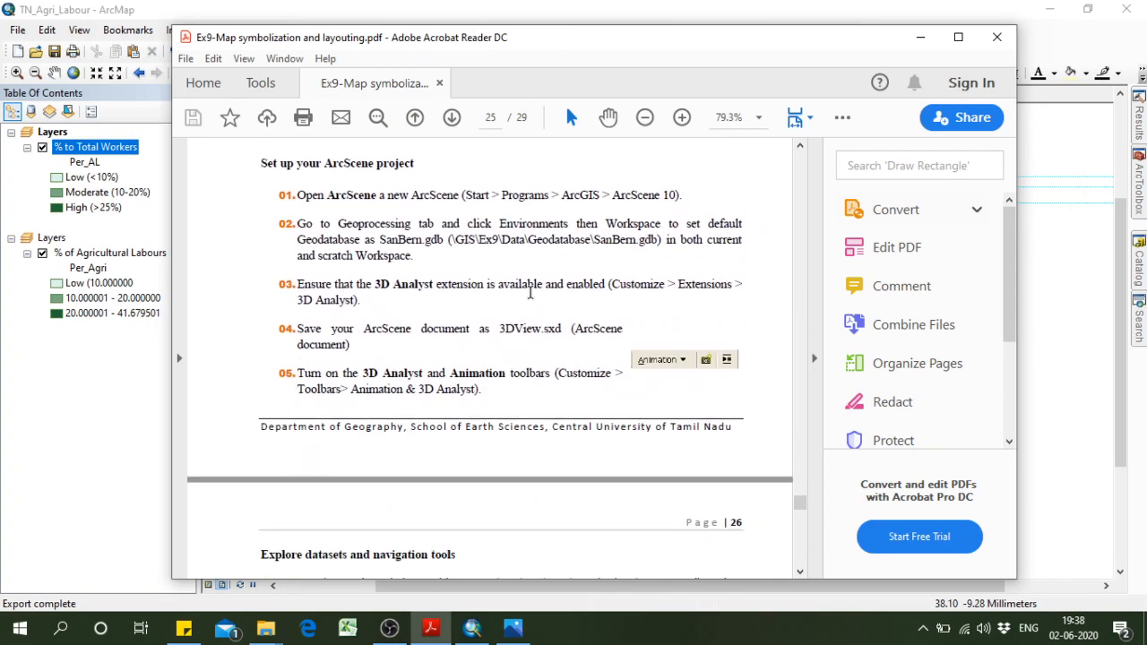
scroll(515, 300, "up", 5)
scroll(510, 294, "up", 6)
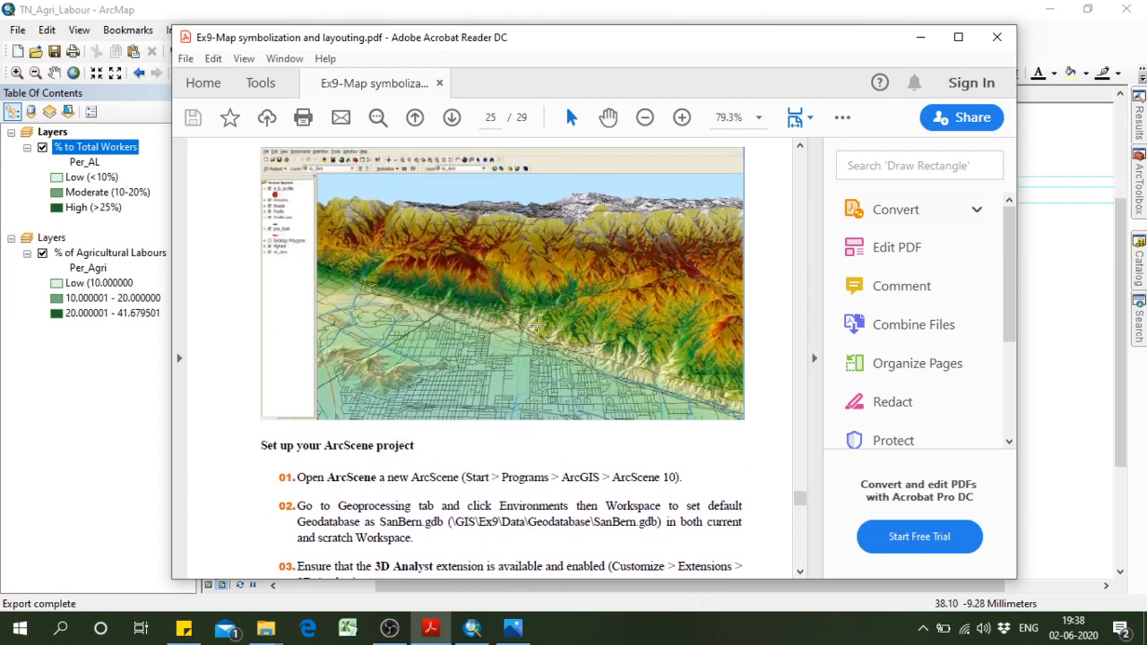
scroll(536, 395, "down", 18)
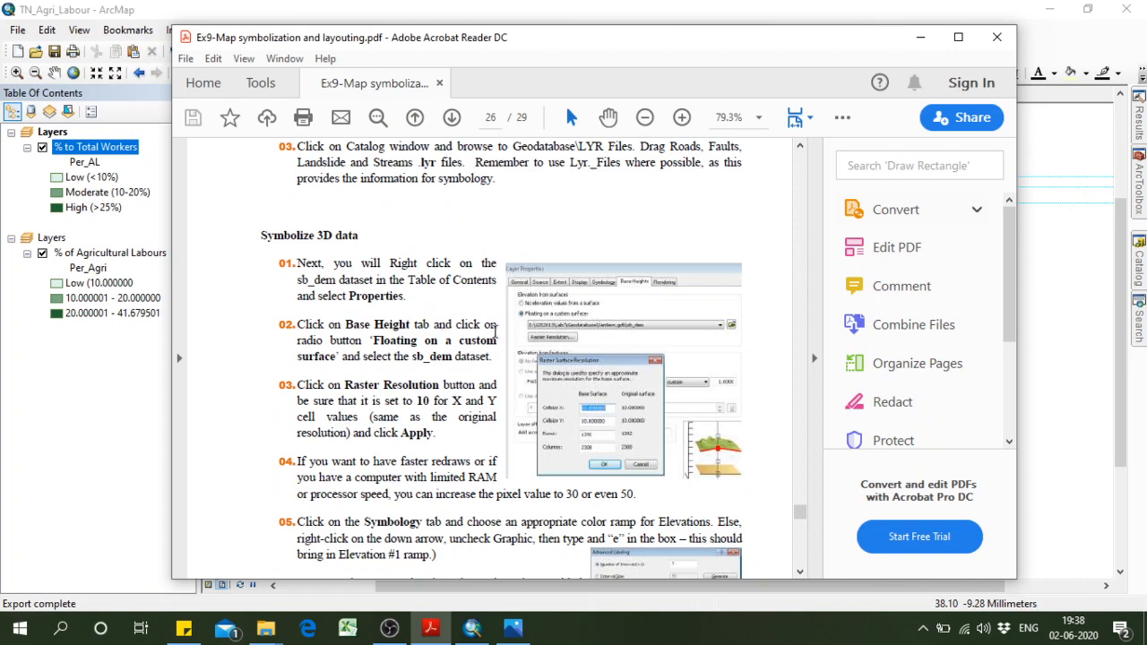
scroll(494, 331, "down", 16)
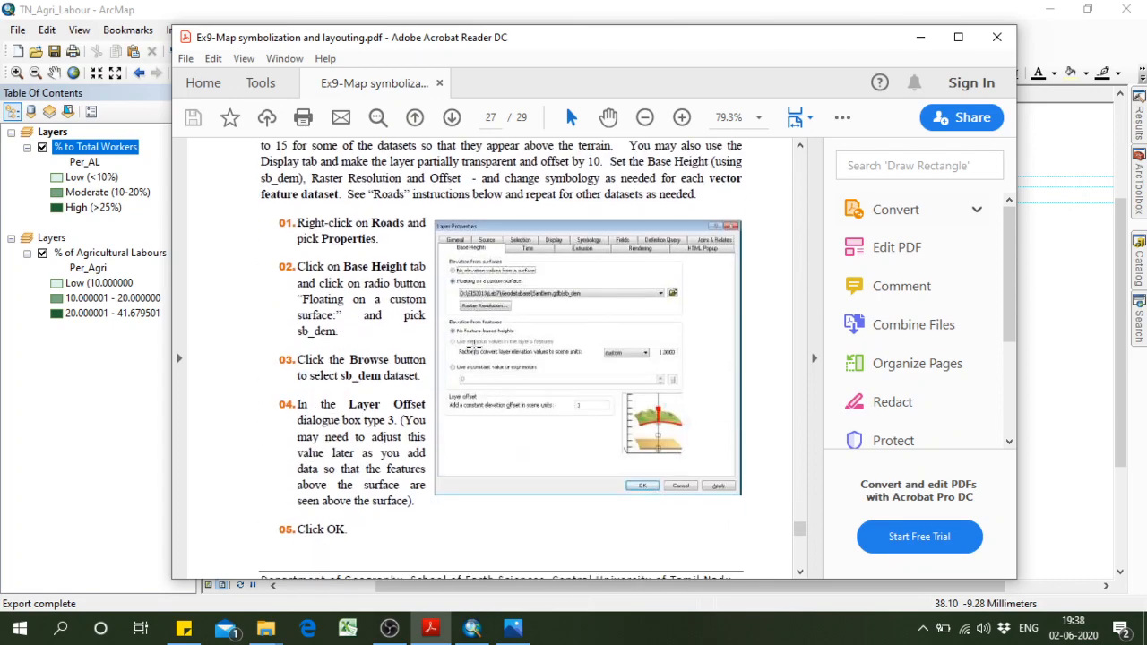
scroll(461, 357, "down", 15)
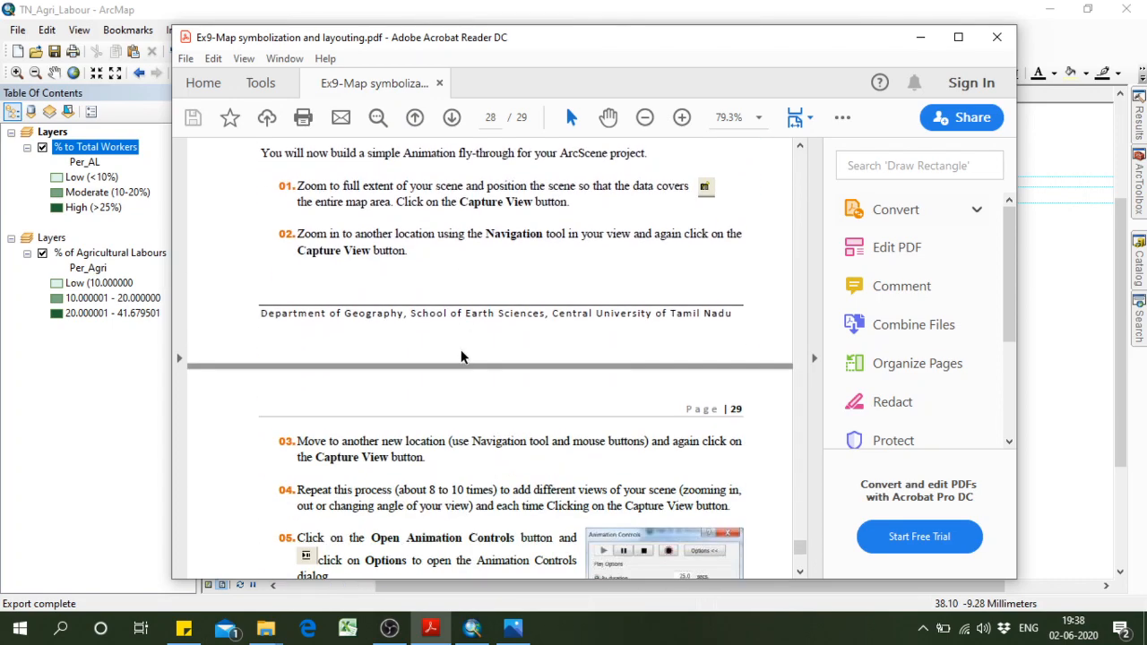
scroll(461, 357, "down", 14)
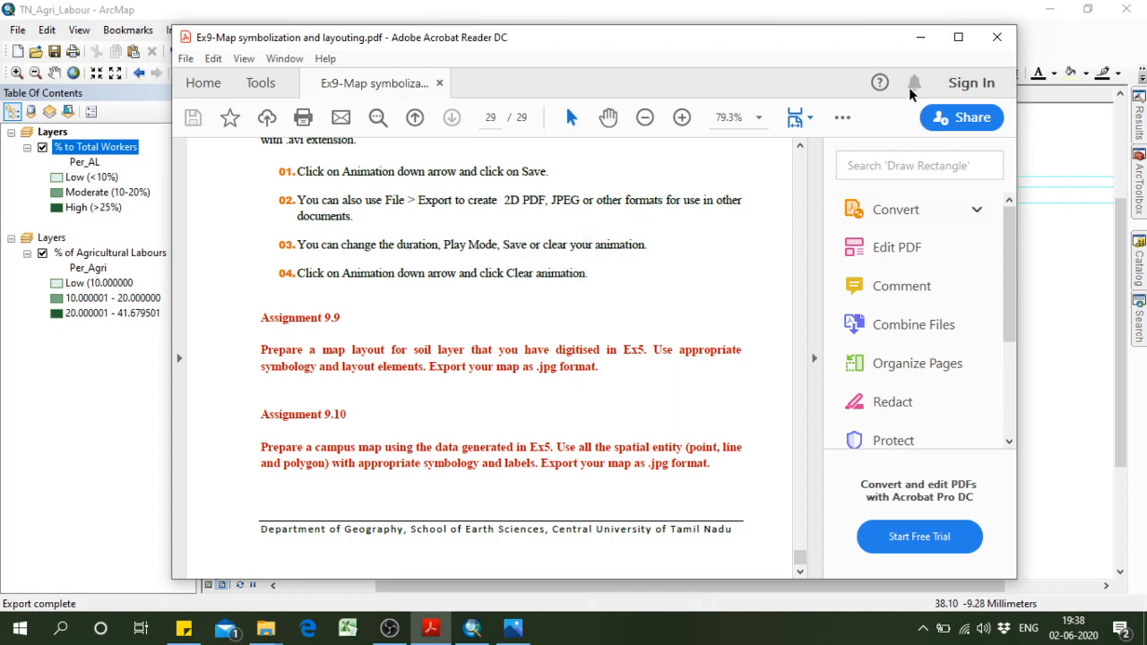
left_click(920, 36)
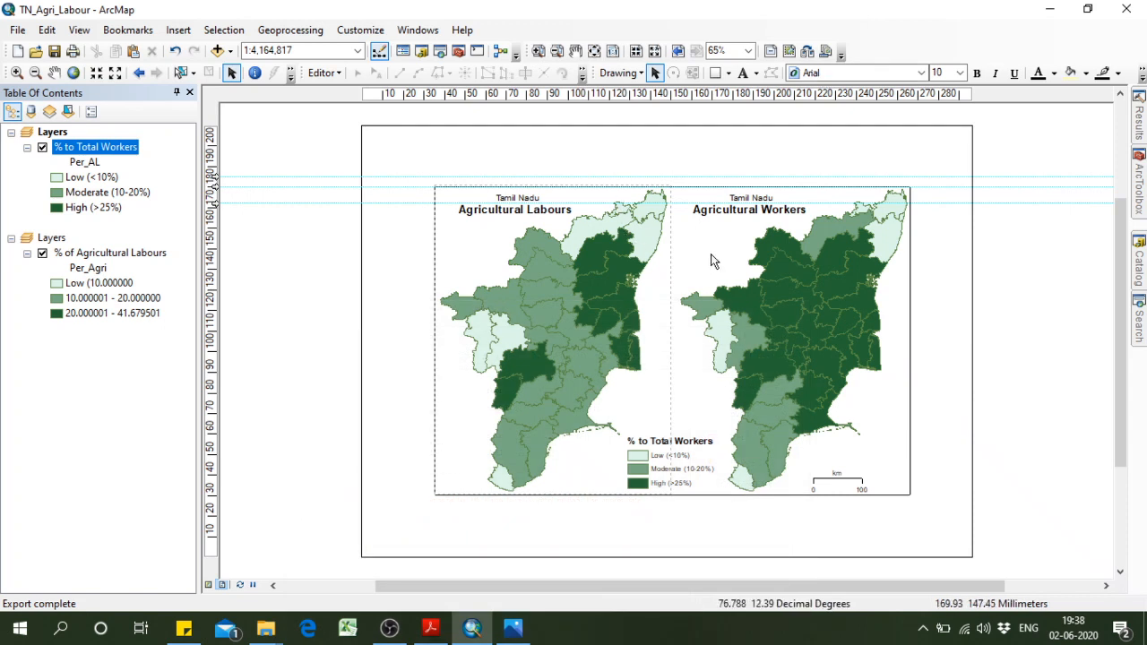